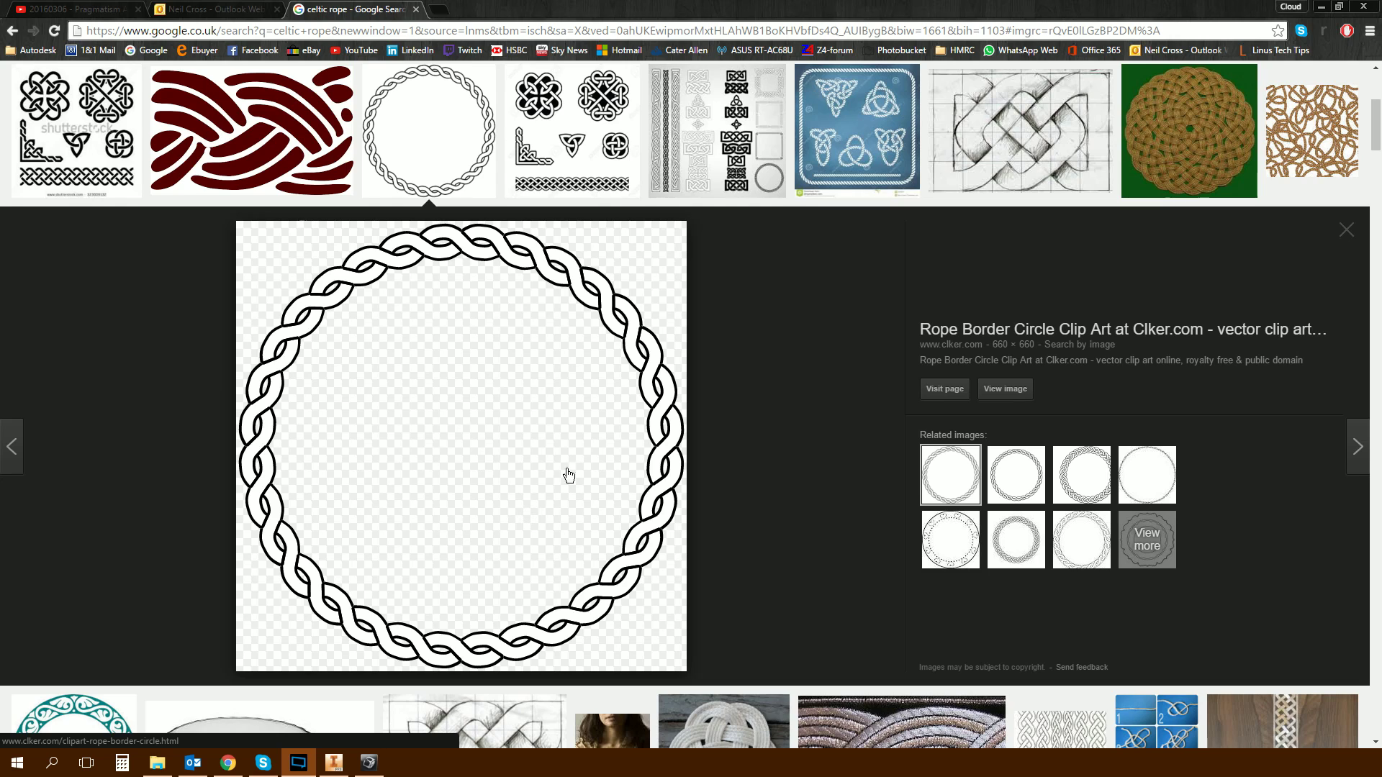
Switch from the browser to Inventor and look at the CadMouse and SpaceMouse Pro entries in the 3Dconnexion settings.
left_click(1321, 9)
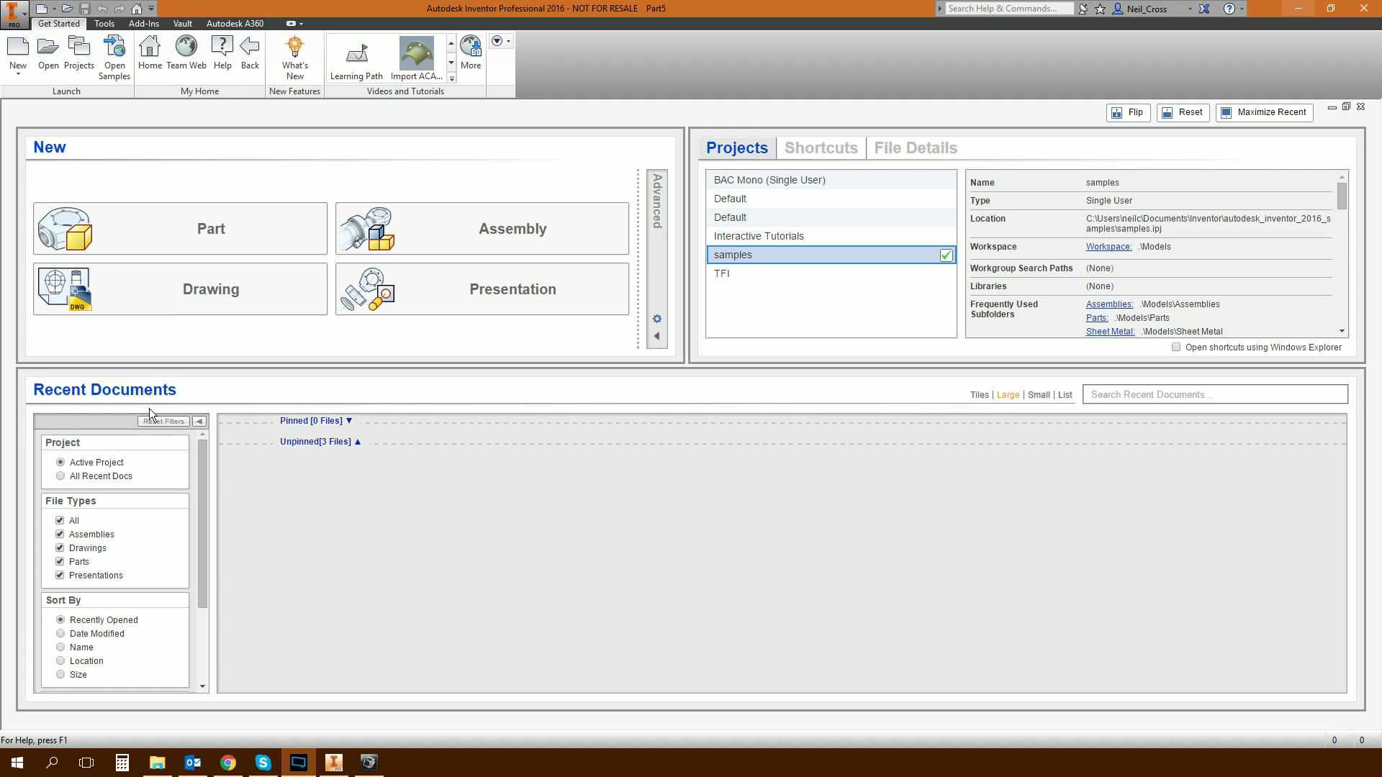
left_click(371, 765)
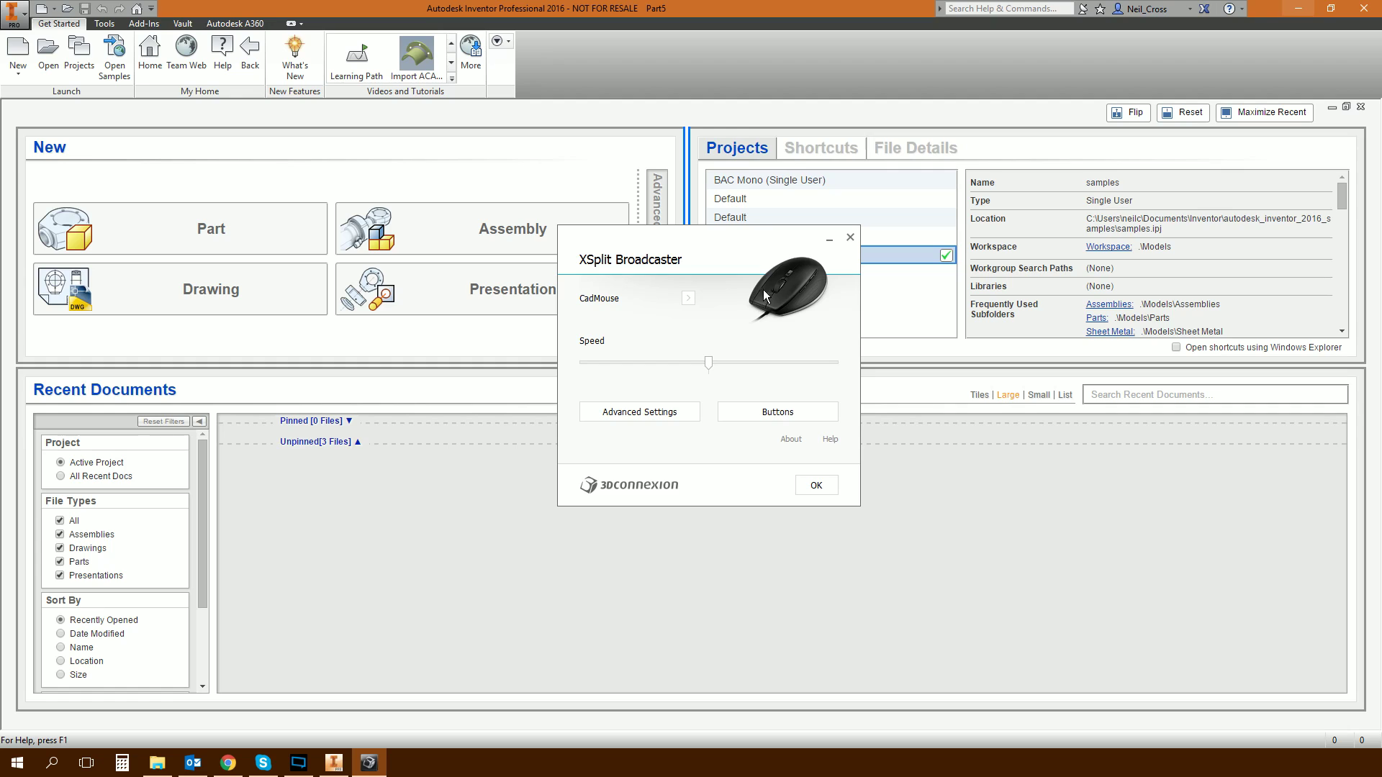
left_click(690, 299)
left_click(738, 358)
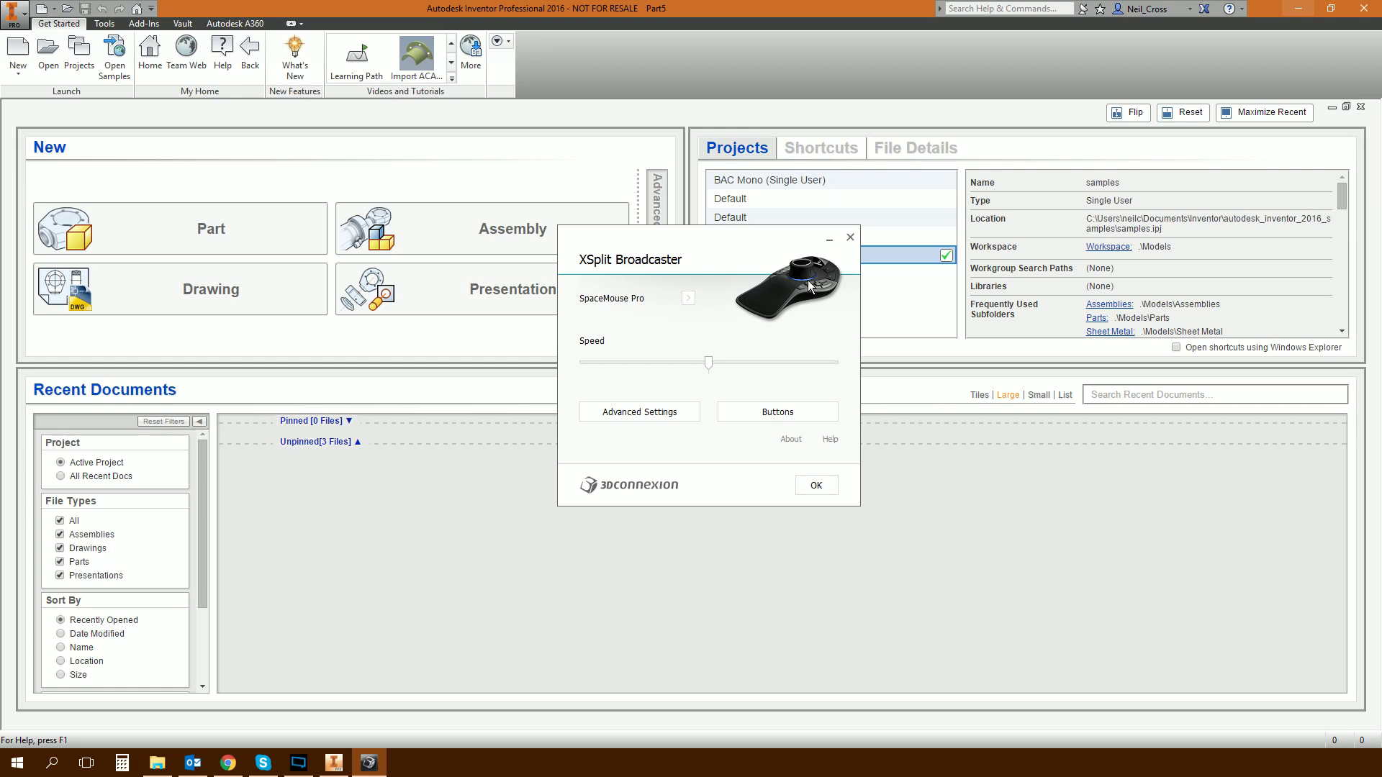
left_click(829, 238)
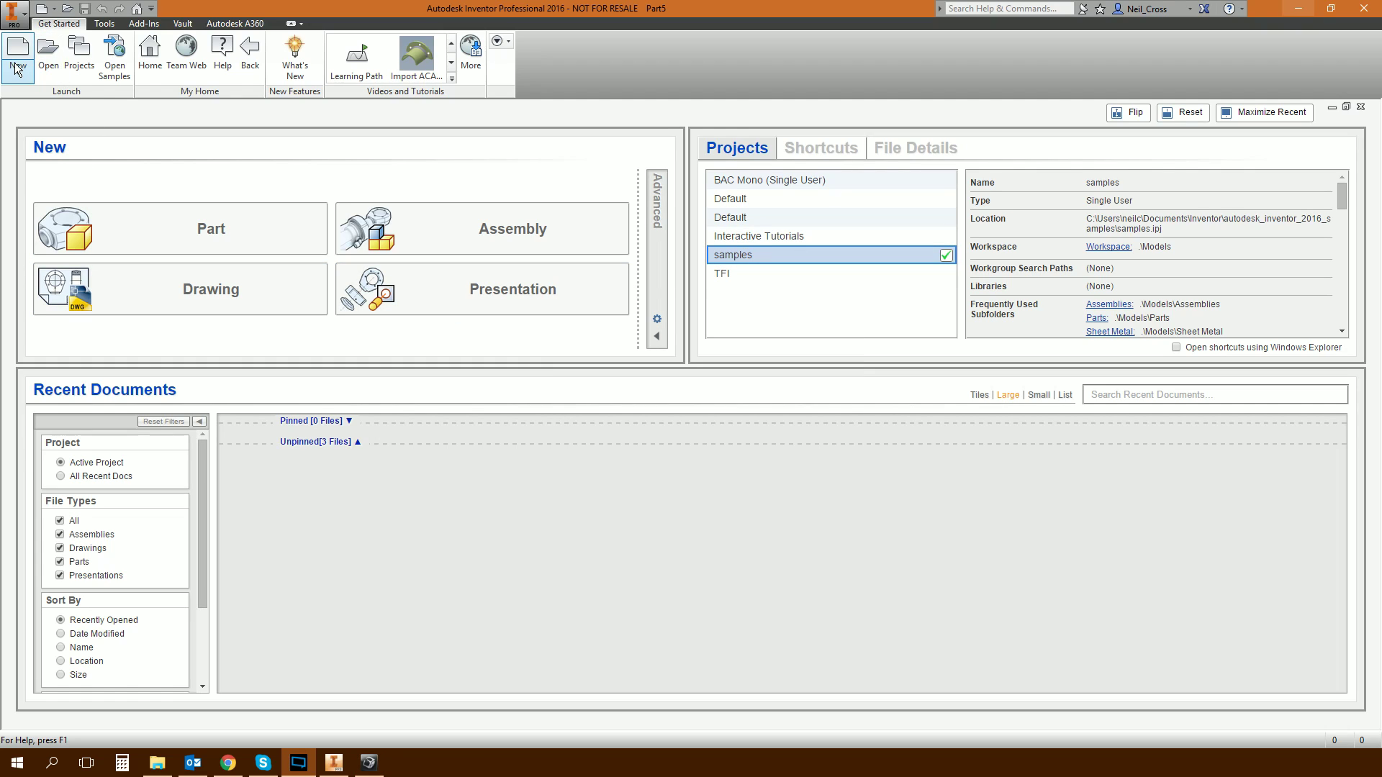
Create a new part and start a 2D sketch on the front (XY) origin plane.
left_click(148, 240)
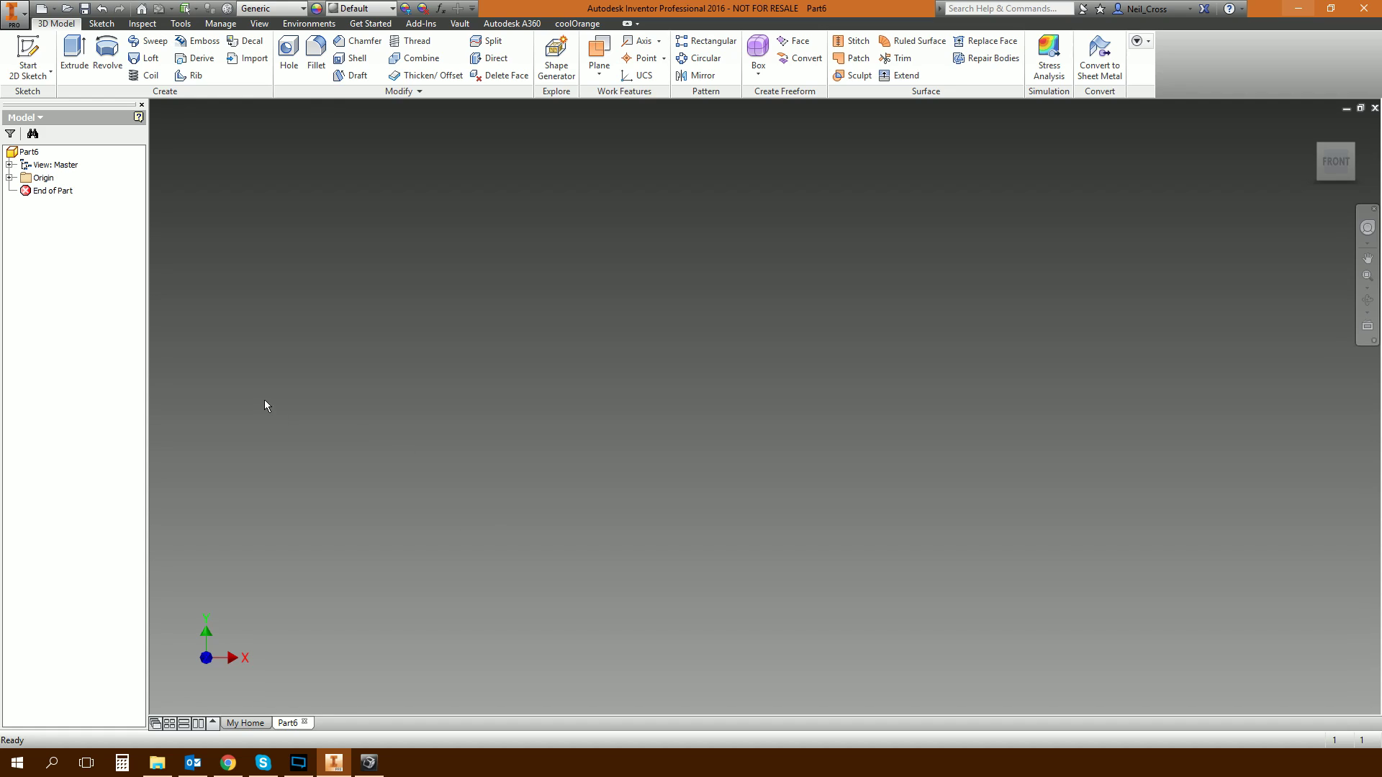
left_click(27, 56)
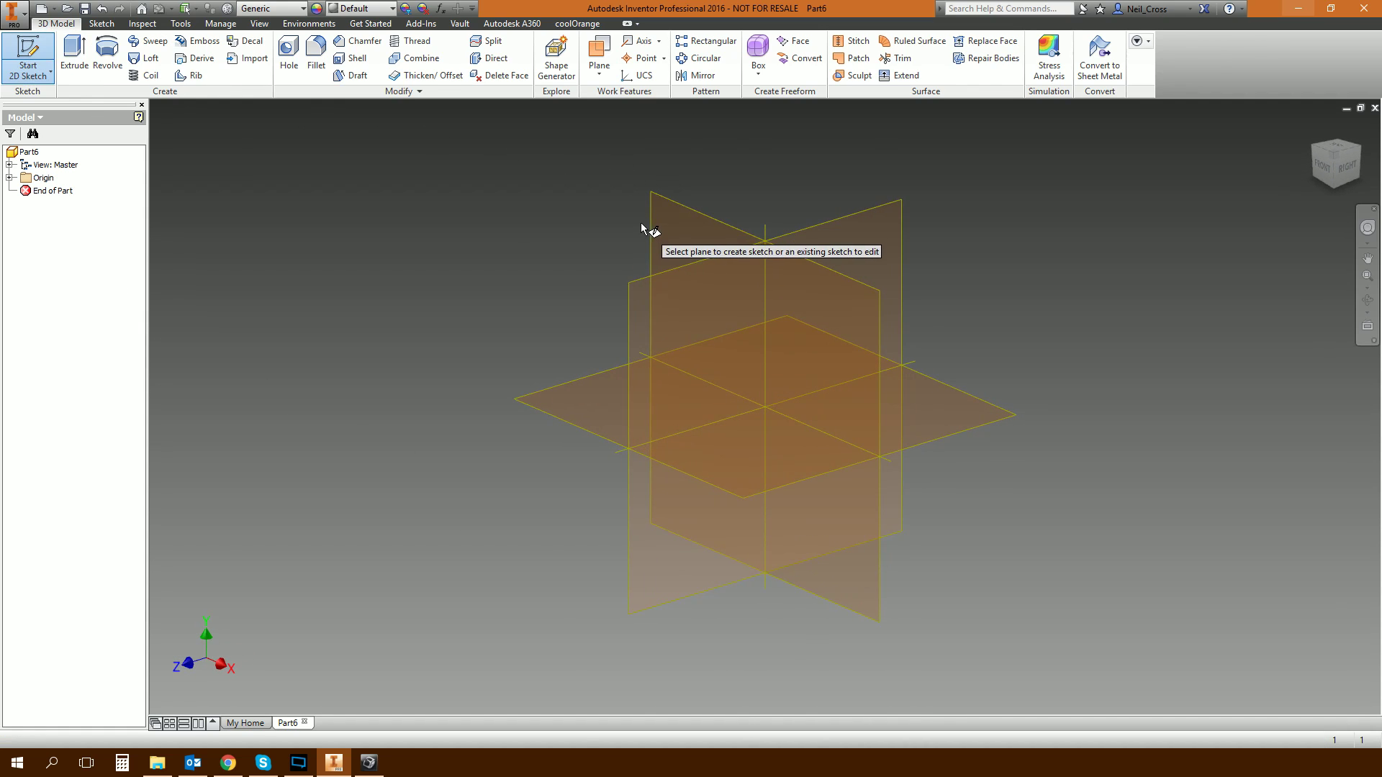
left_click(647, 228)
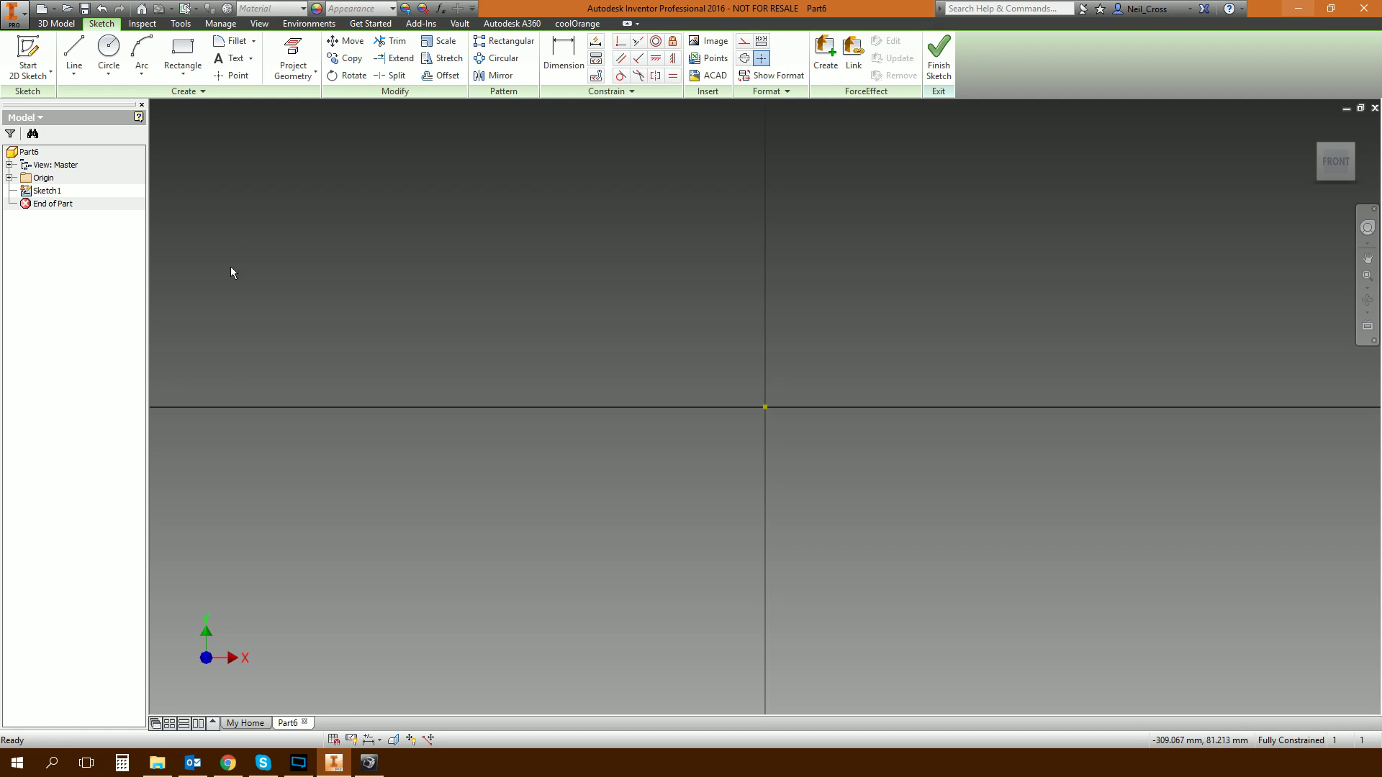
Sketch a 100 mm diameter circle centred on the origin.
left_click(109, 49)
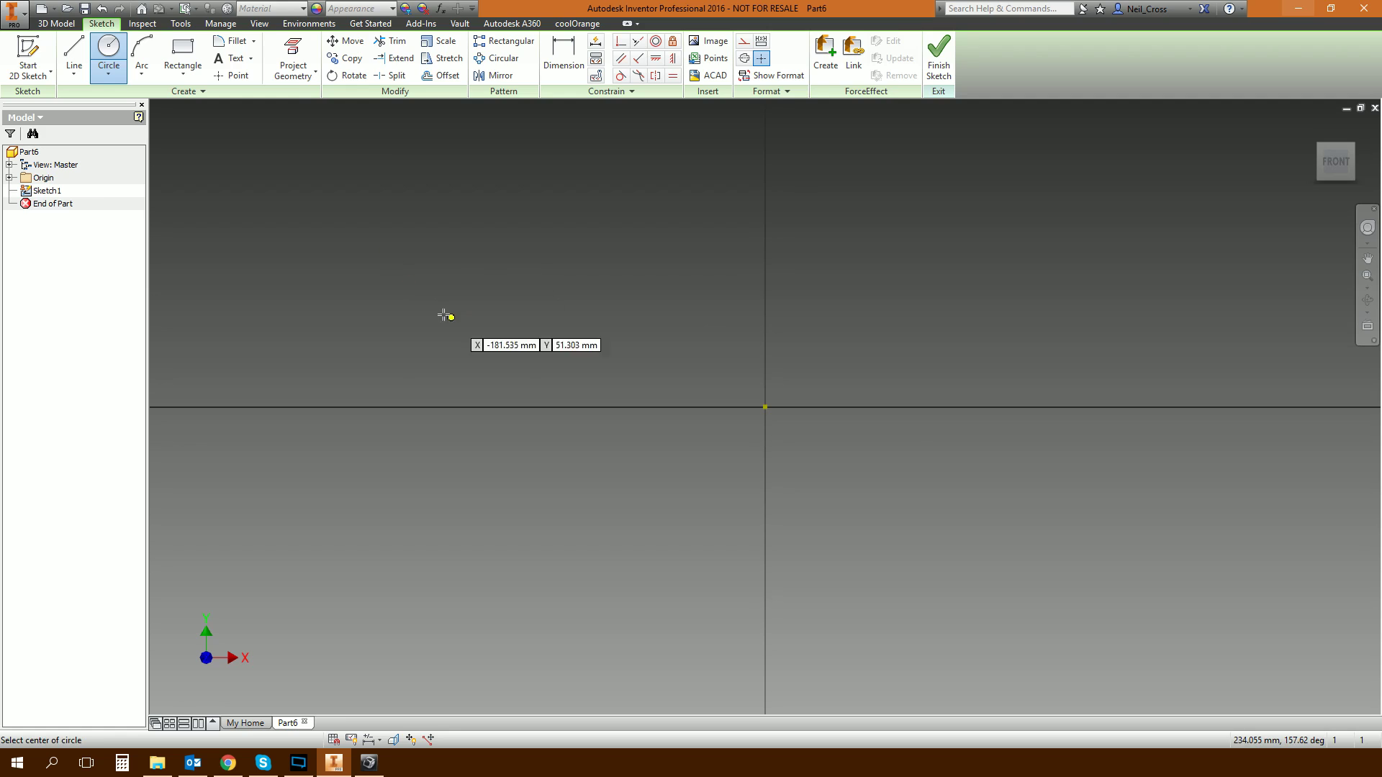
left_click(766, 408)
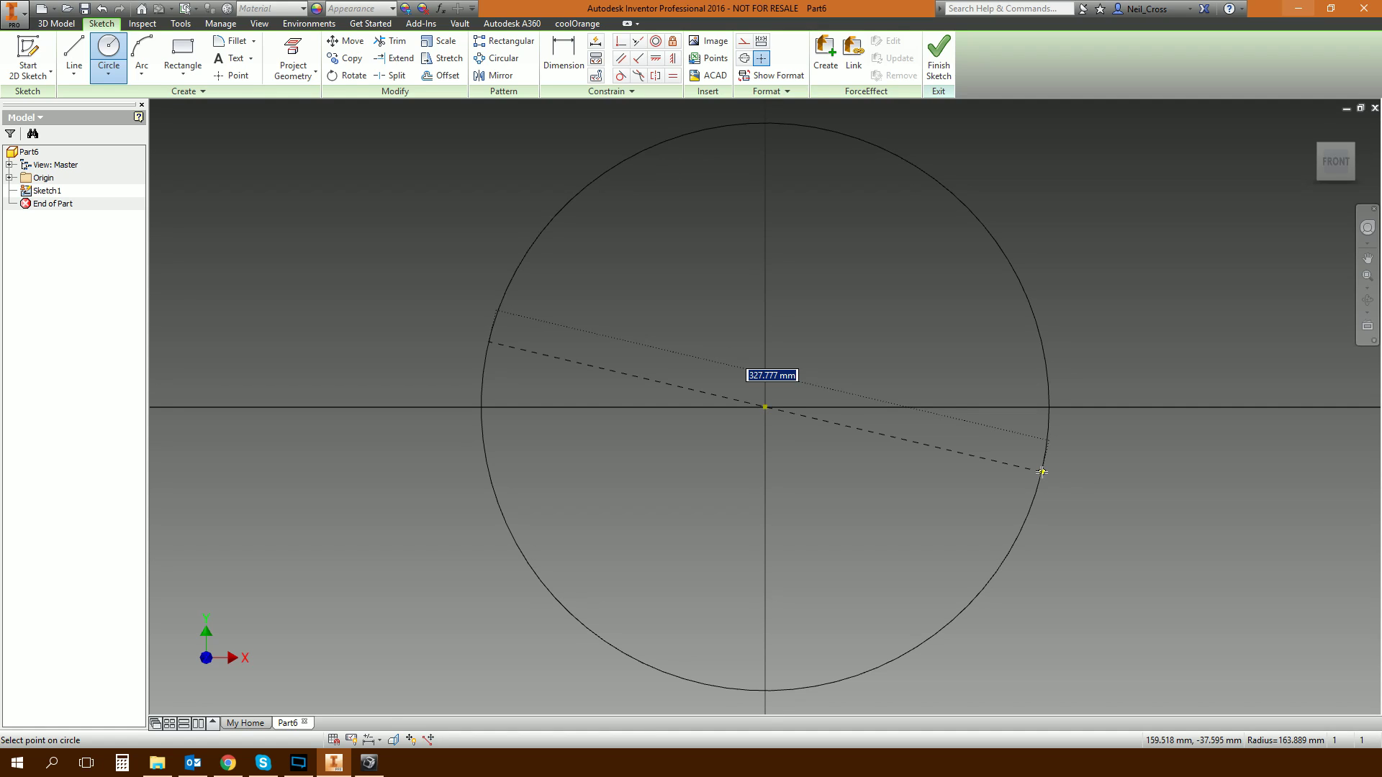
type("100")
key("Return")
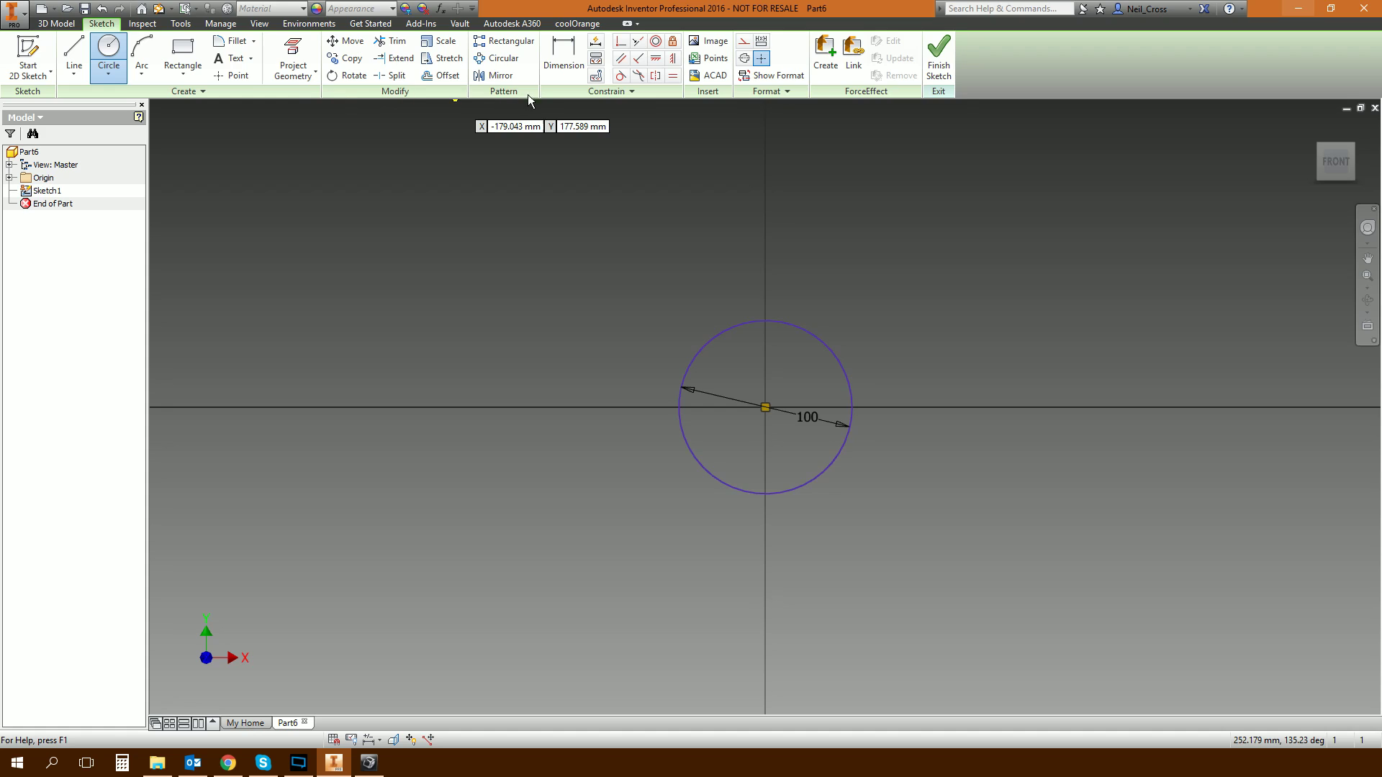
Place a sketch point on the circle's circumference, slightly above the horizontal axis on the positive X side.
left_click(232, 75)
scroll(886, 449, "up", 3)
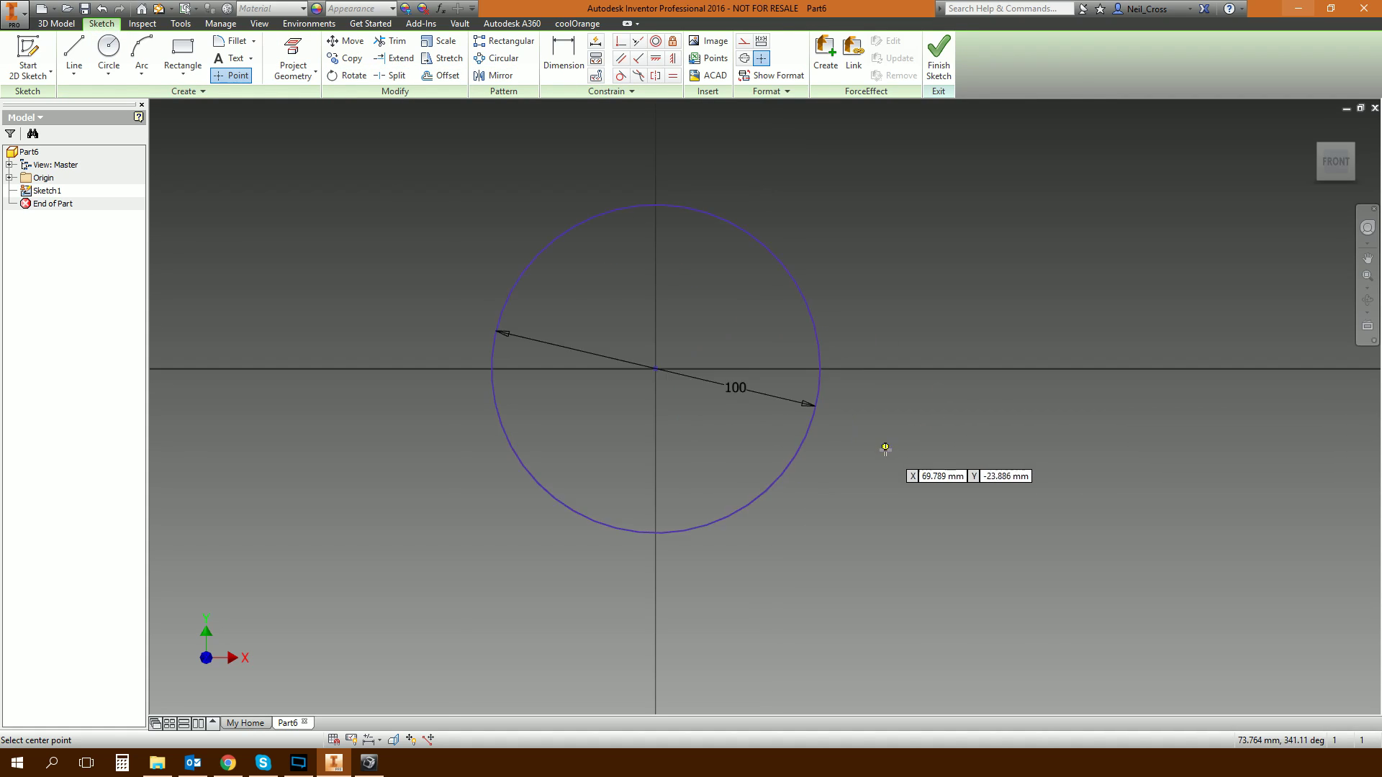
scroll(885, 449, "up", 1)
middle_click_drag(870, 488, 779, 551)
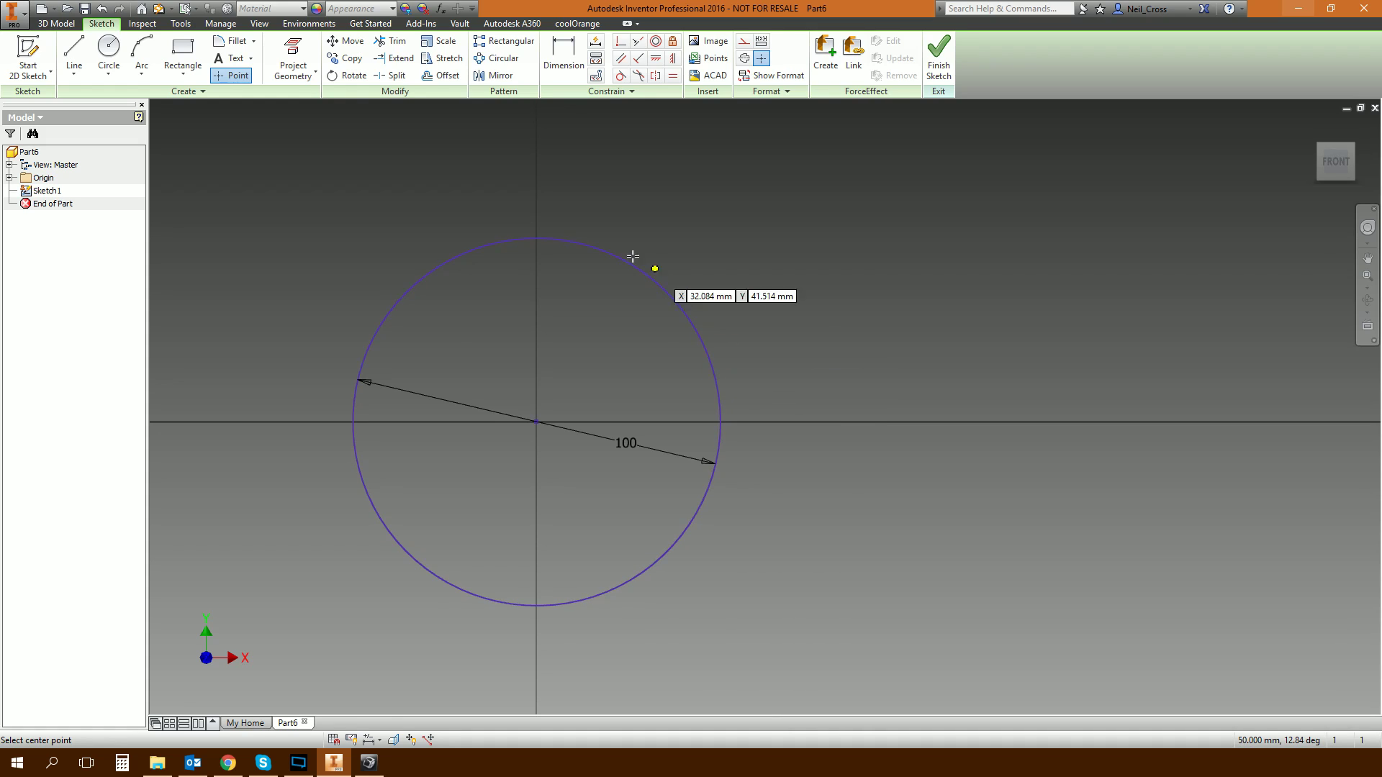
left_click(711, 363)
right_click(777, 348)
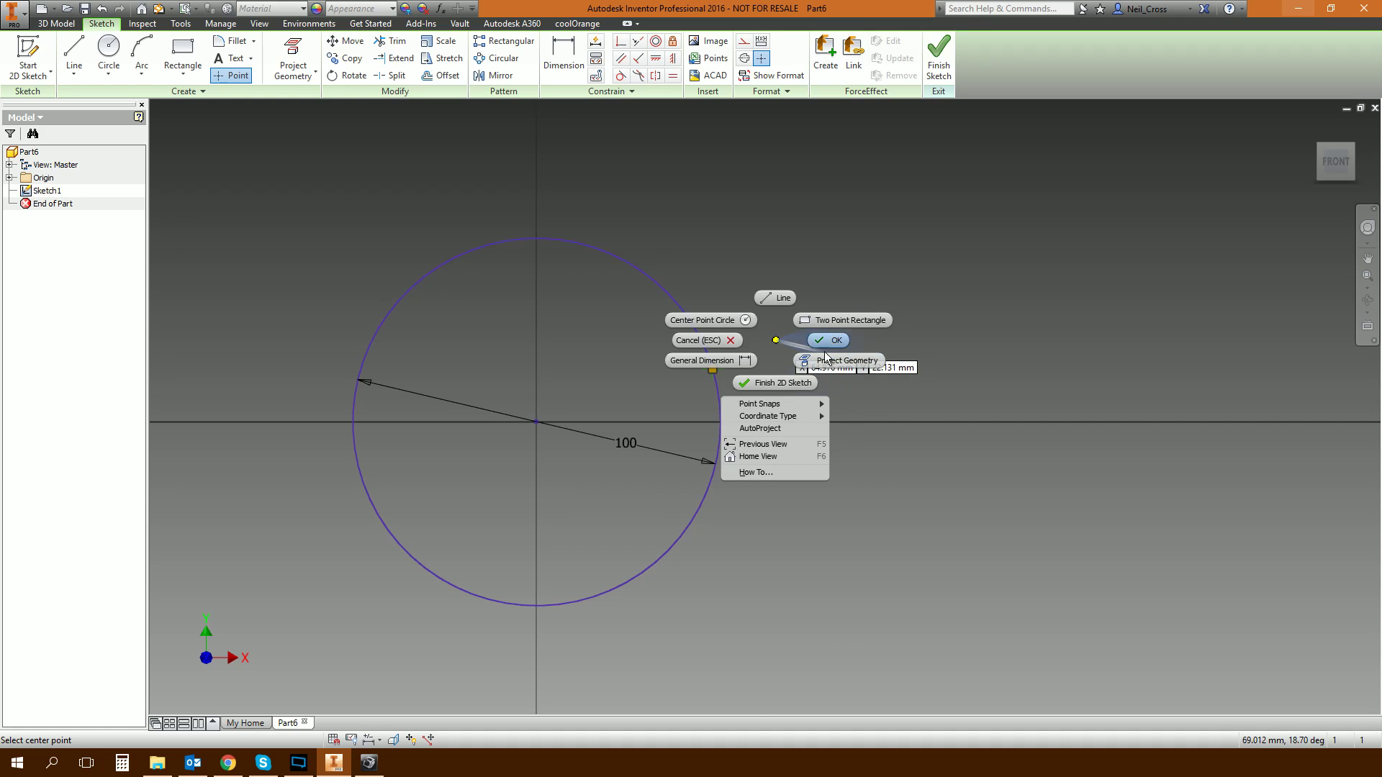
left_click(754, 393)
Slide the point along the circle, and add a Horizontal constraint between the point and the circle's centre.
mouse_move(719, 370)
left_mouse_down()
mouse_move(757, 508)
mouse_move(728, 274)
mouse_move(712, 595)
mouse_move(728, 222)
mouse_move(793, 419)
mouse_move(777, 478)
mouse_move(750, 269)
mouse_move(796, 472)
mouse_move(766, 253)
mouse_move(802, 429)
mouse_move(802, 398)
mouse_move(766, 361)
left_mouse_up()
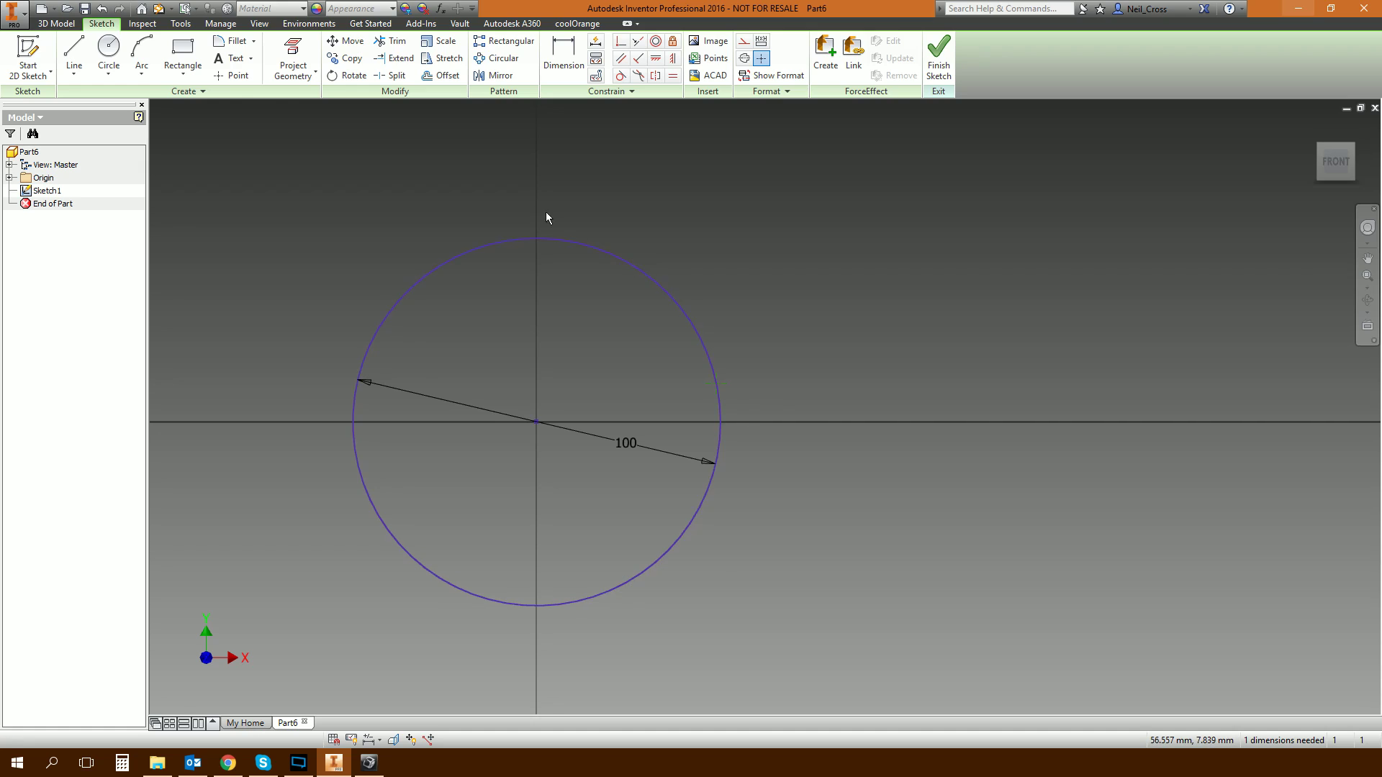
mouse_move(716, 383)
left_mouse_down()
mouse_move(753, 432)
mouse_move(763, 372)
left_mouse_up()
left_click(656, 58)
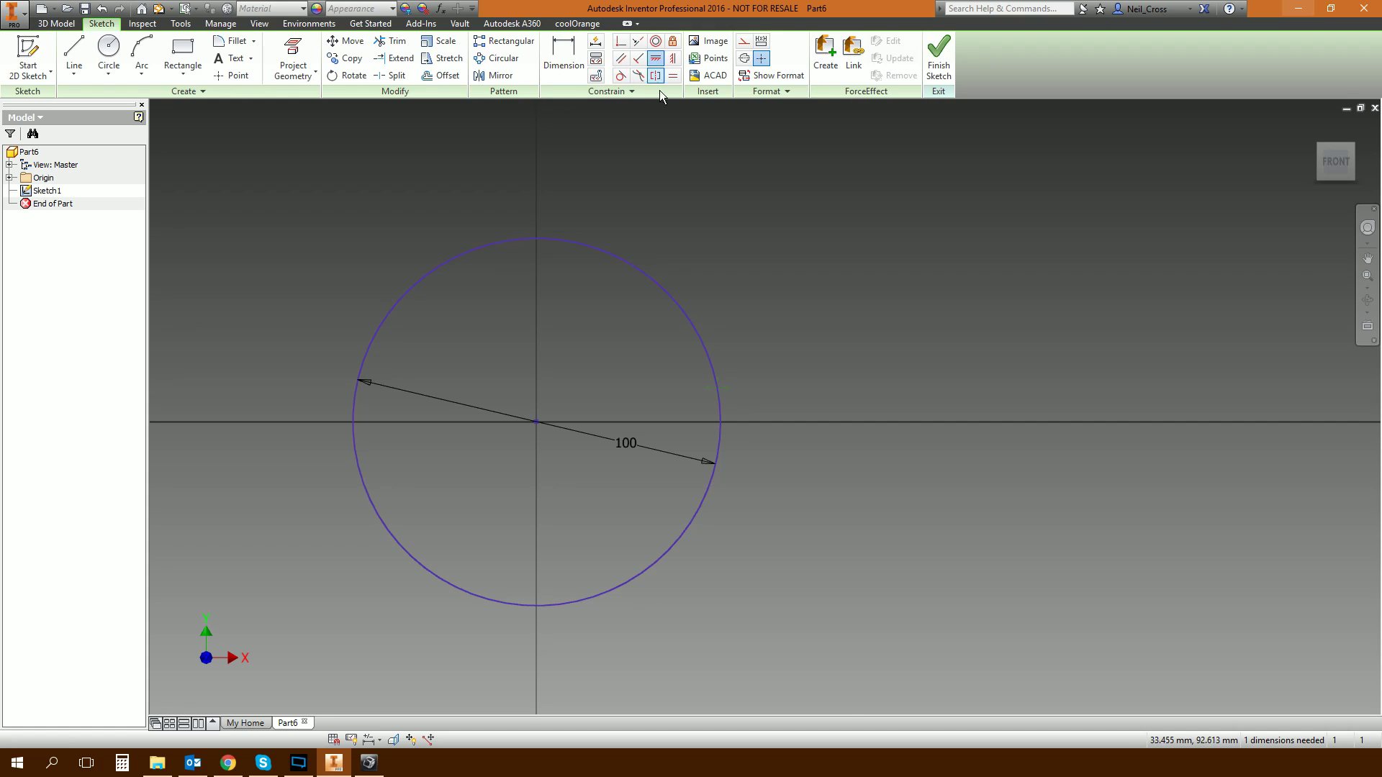
left_click(719, 387)
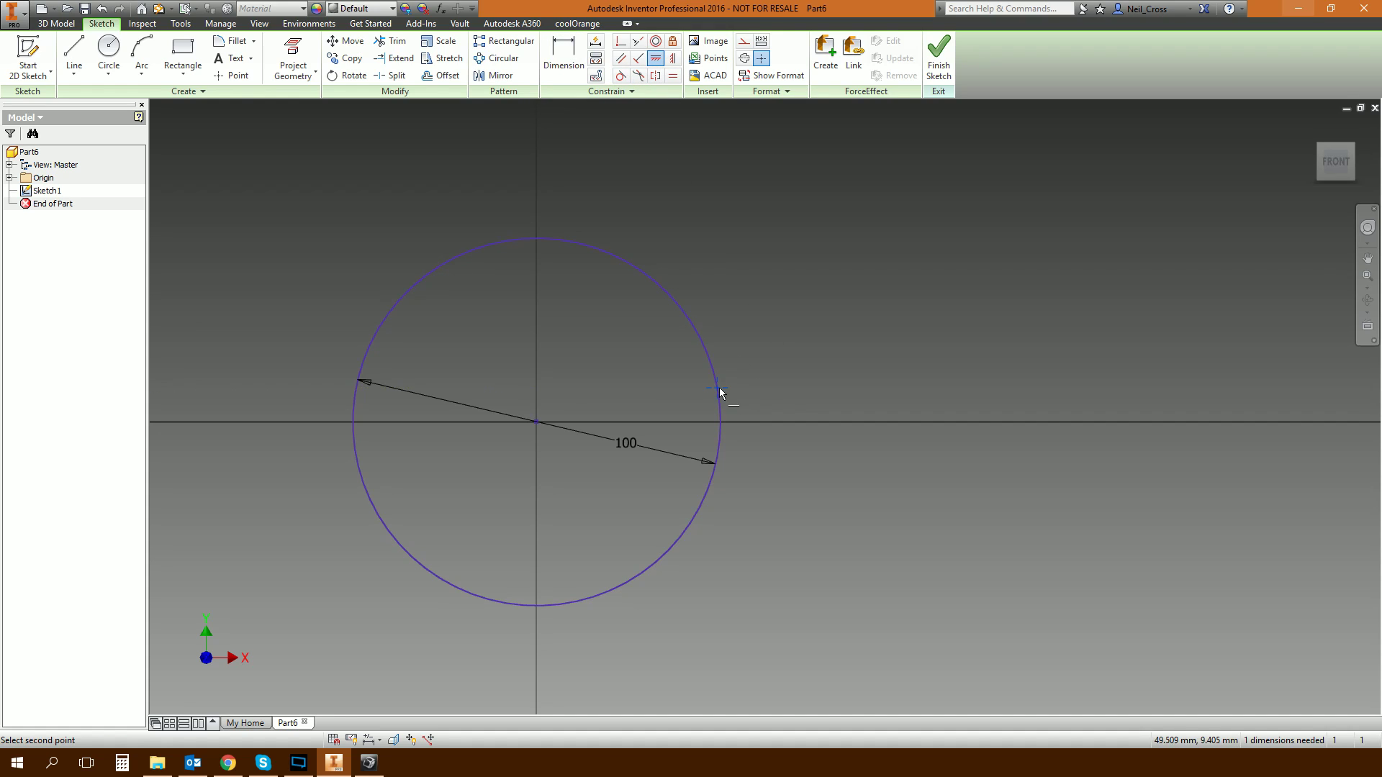
left_click(535, 423)
right_click(823, 361)
left_click(866, 362)
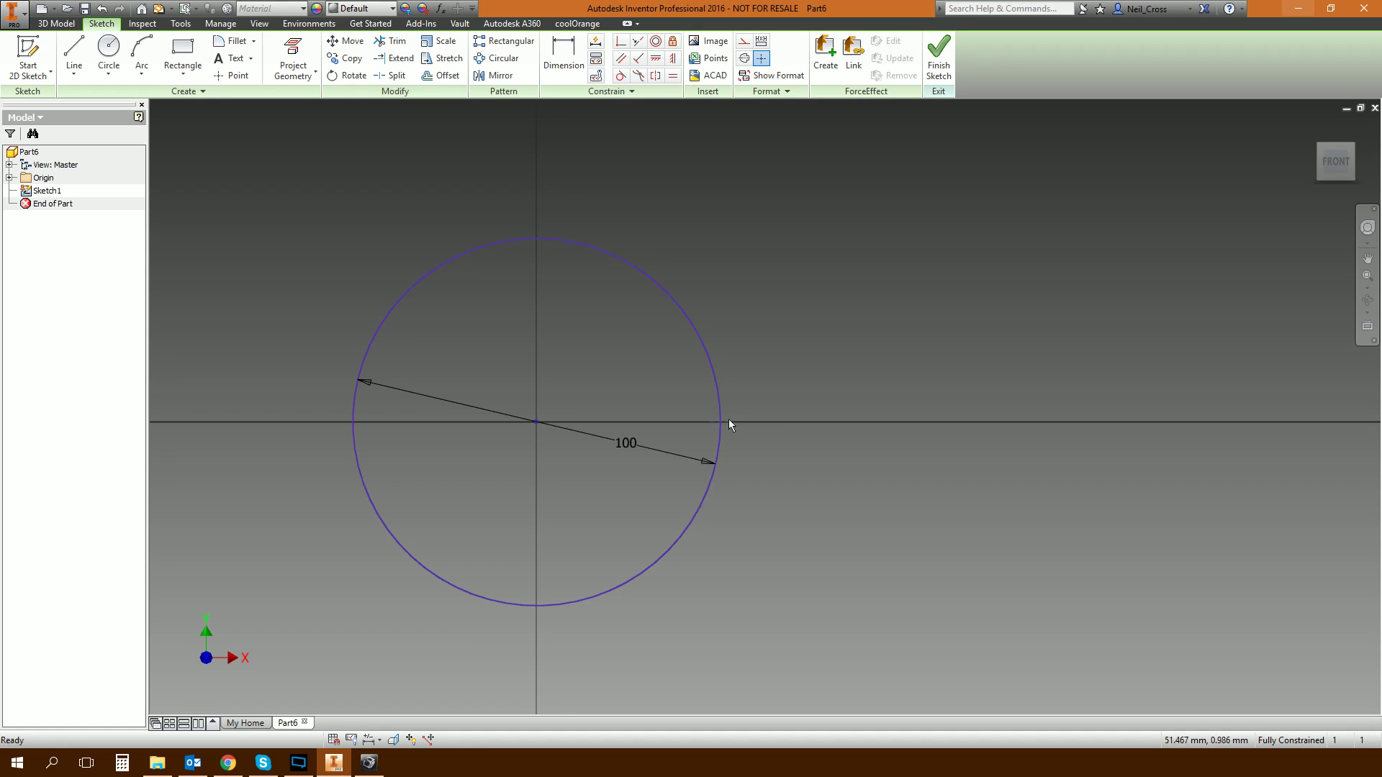
Set the annotation scale to 2 in the general application options and apply it.
left_click(13, 12)
left_click(124, 444)
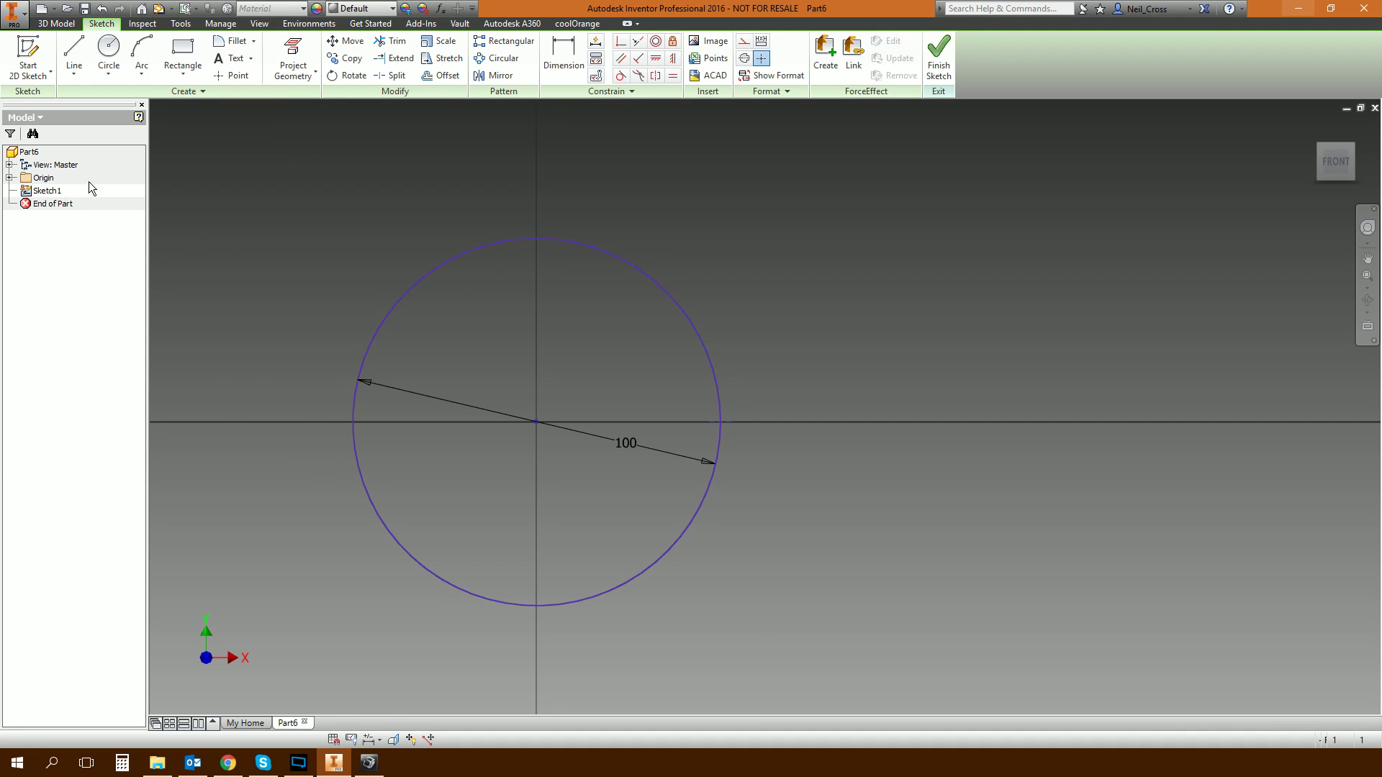
left_click_drag(459, 195, 672, 77)
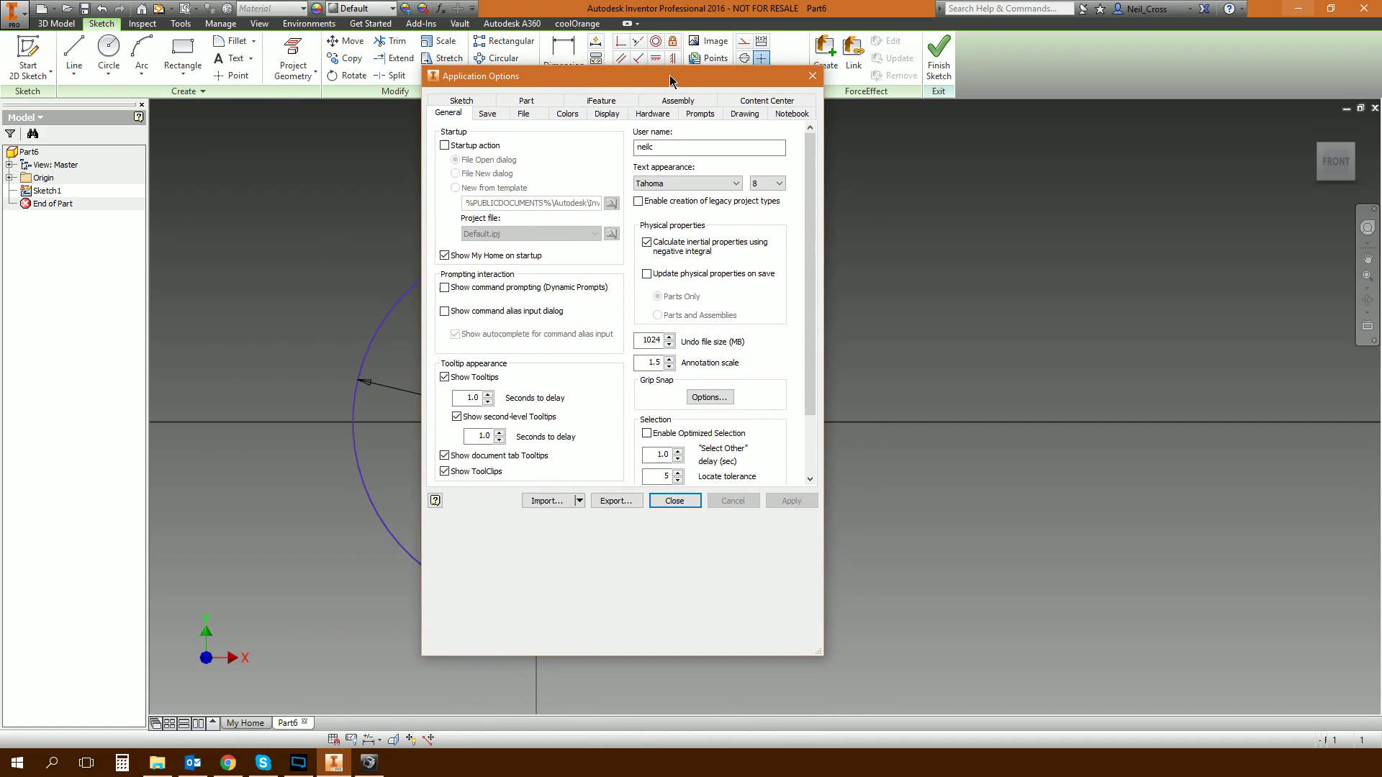
double_click(648, 362)
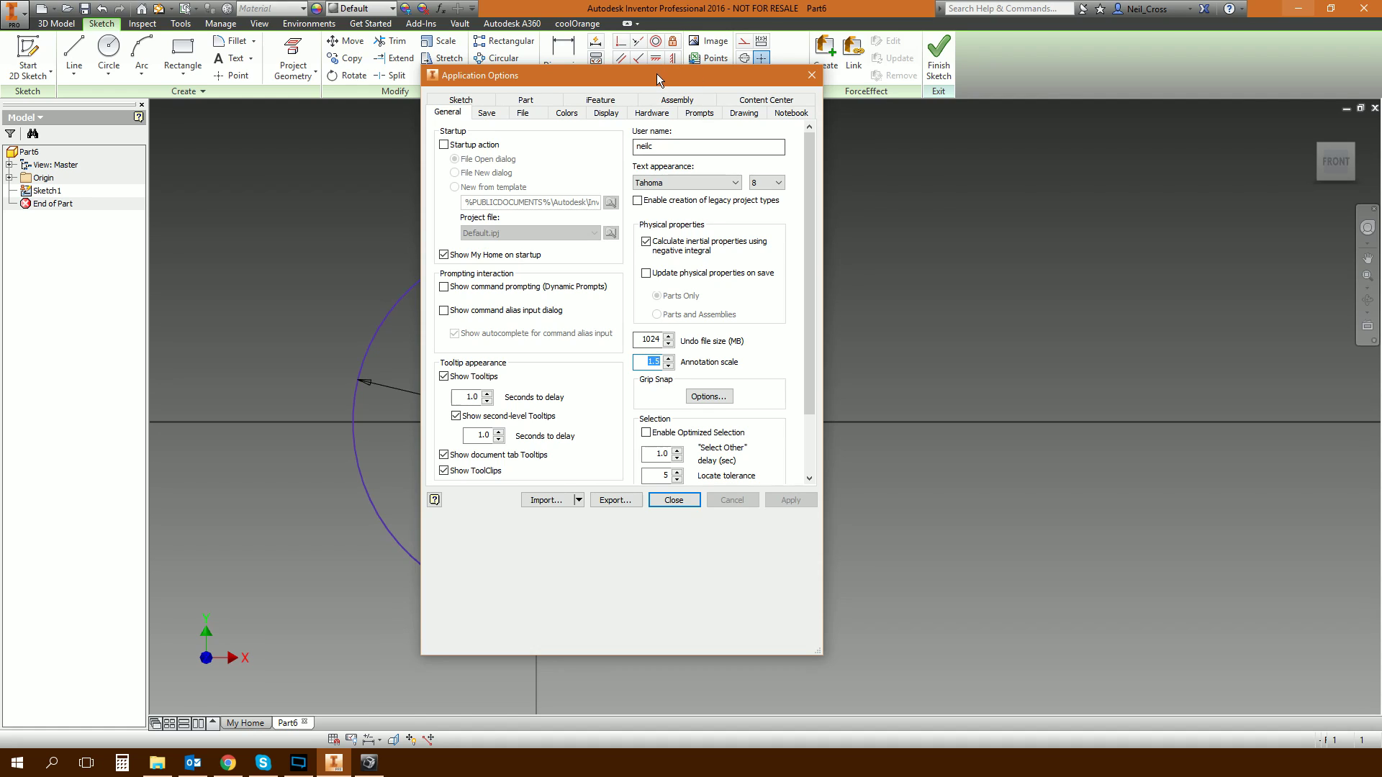
left_click_drag(657, 73, 1077, 94)
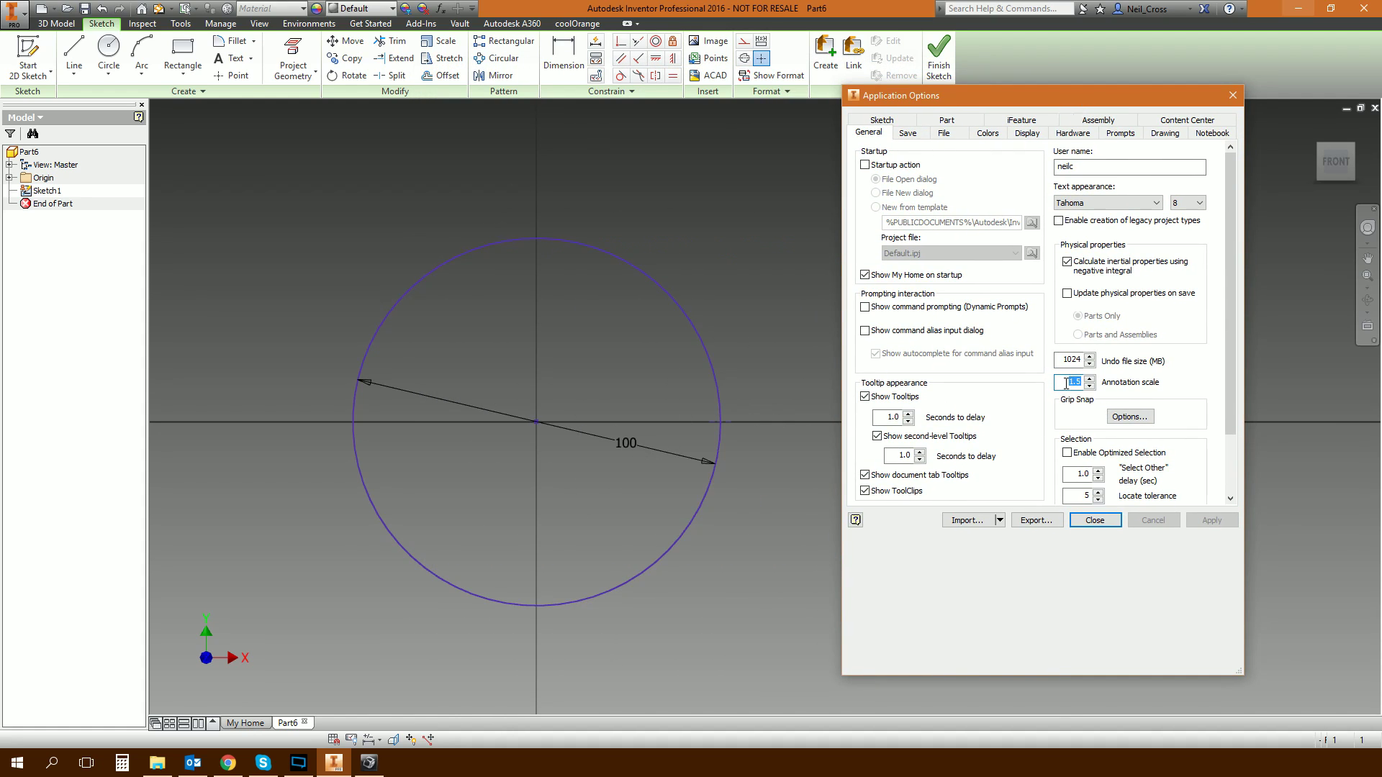
type("2")
left_click(1214, 520)
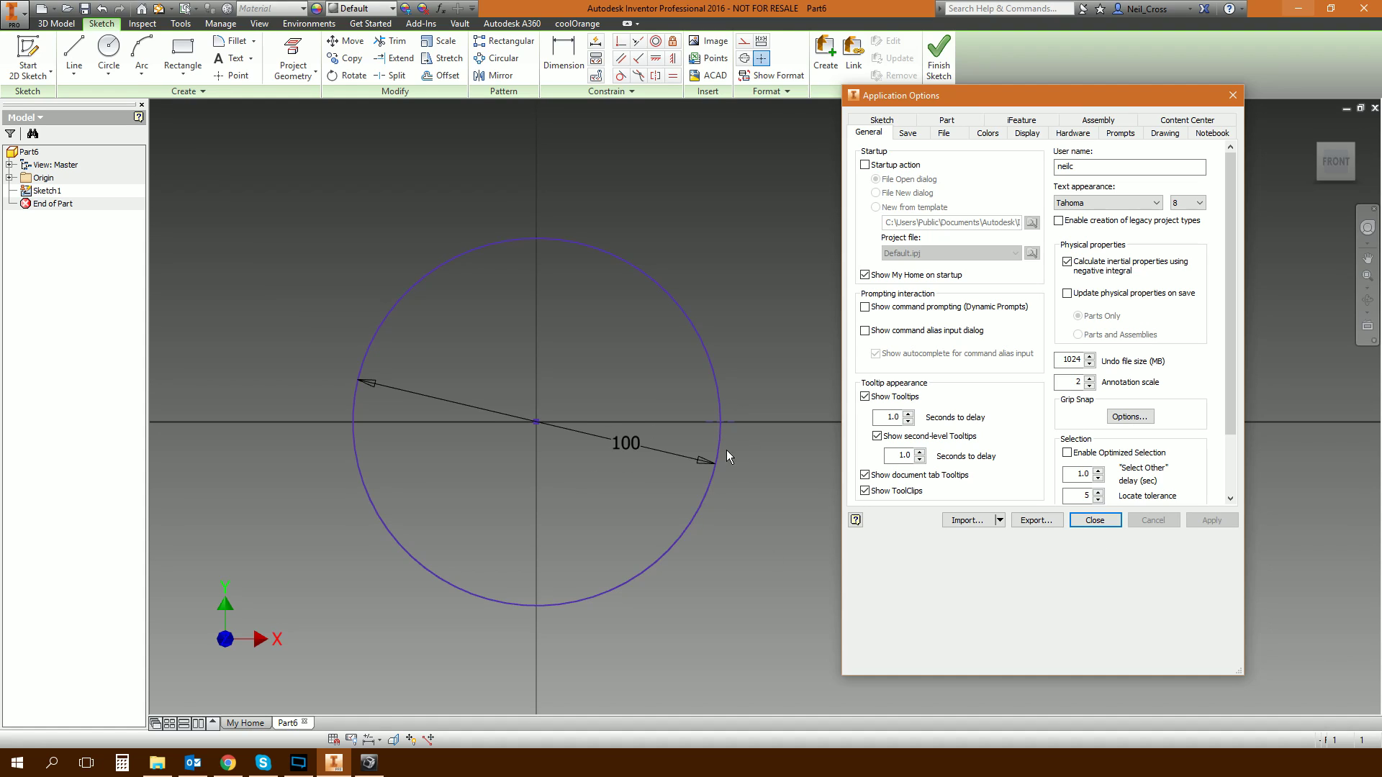
left_click(1091, 521)
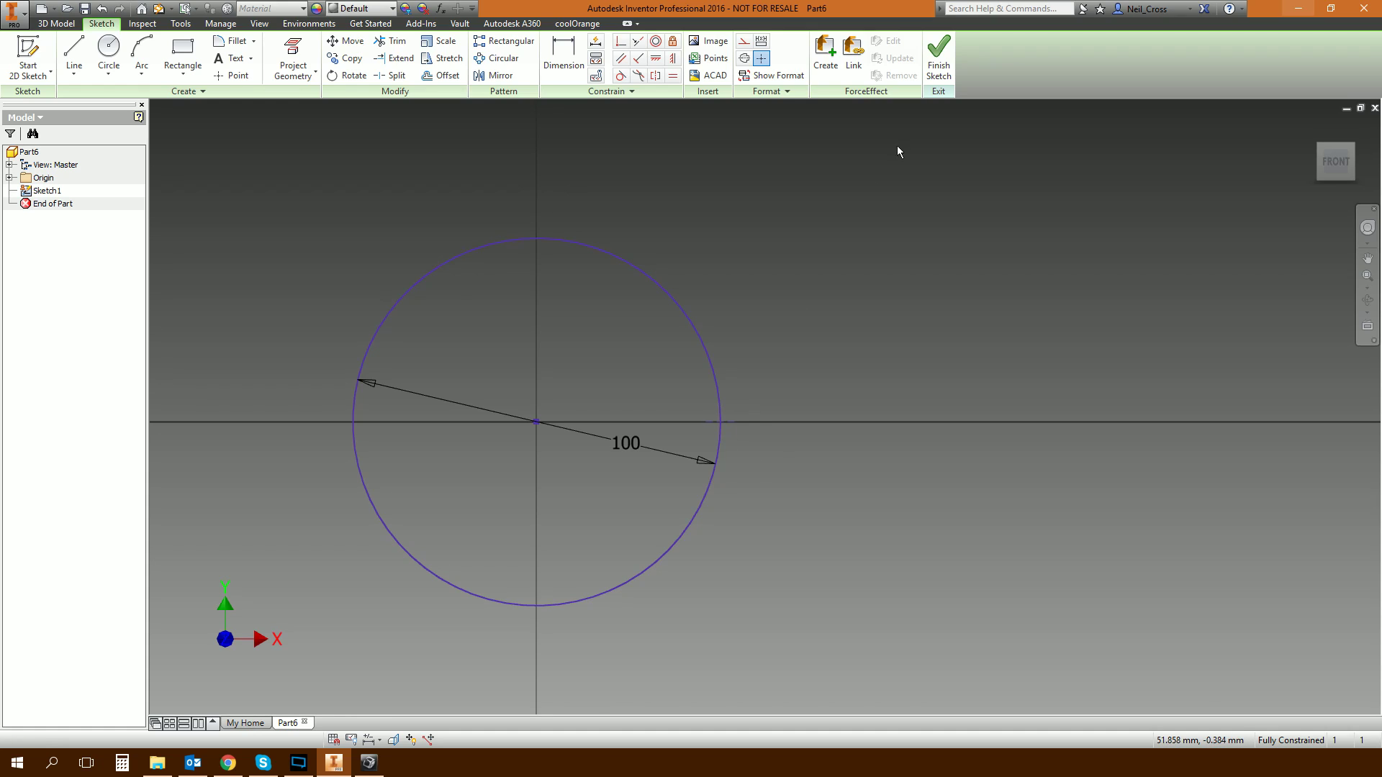
Finish the circle sketch and create a work plane normal to the circle through the sketch point on it.
left_click(937, 59)
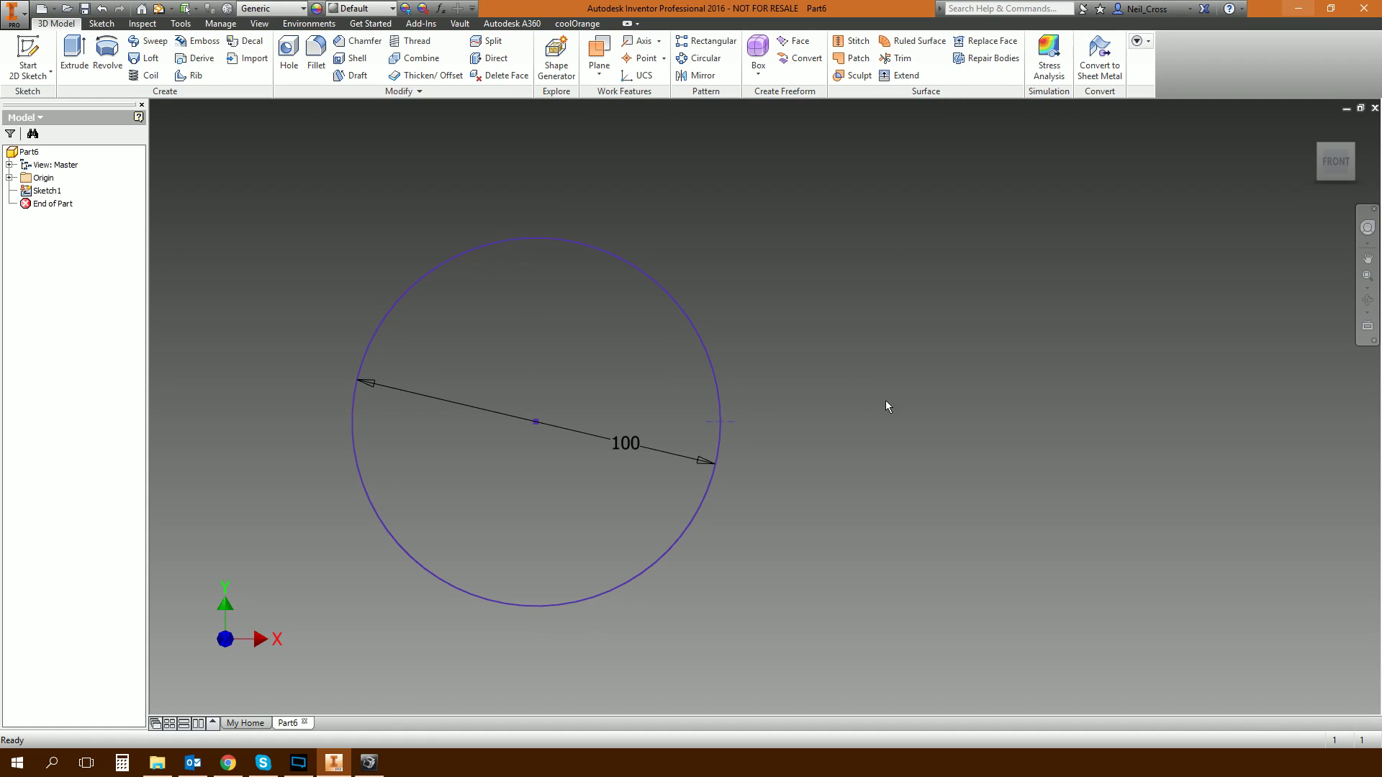
scroll(882, 403, "down", 1)
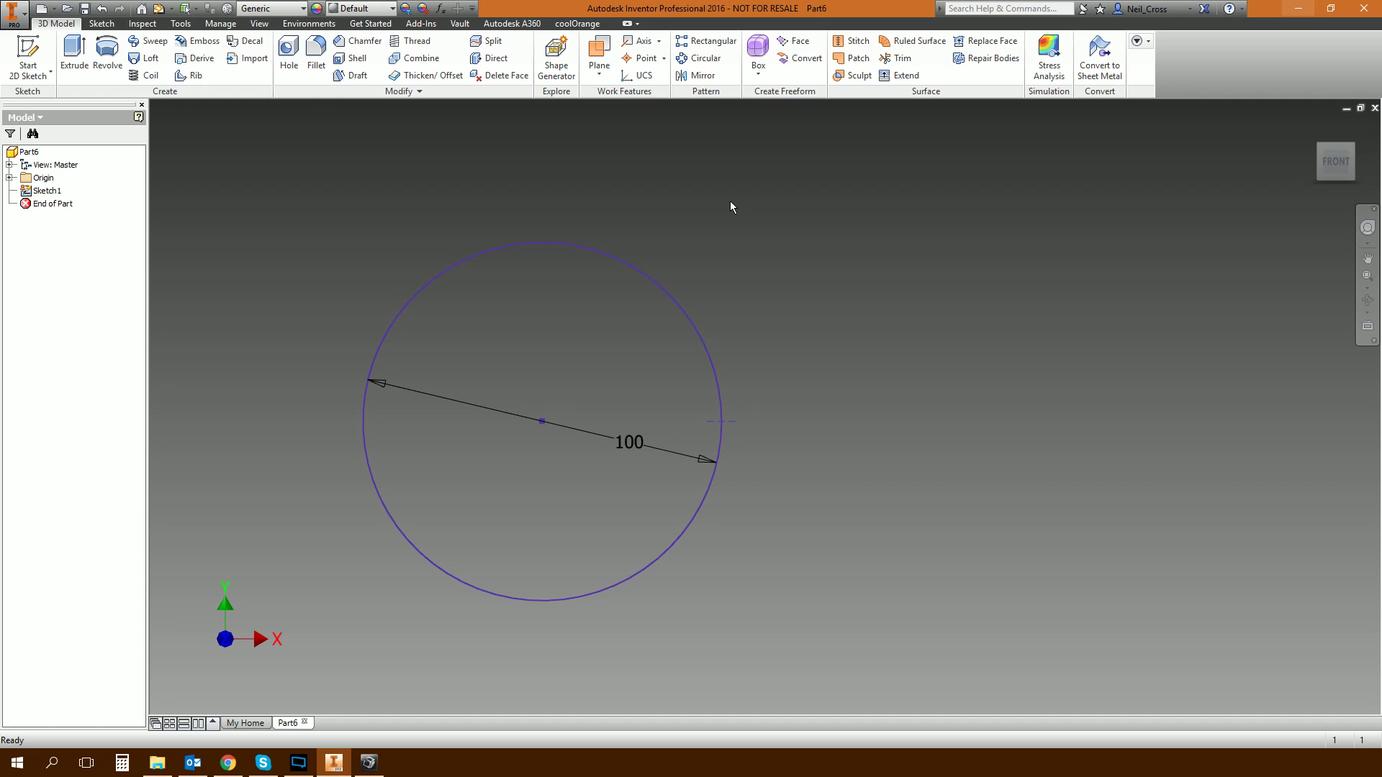
left_click(600, 54)
left_click(599, 73)
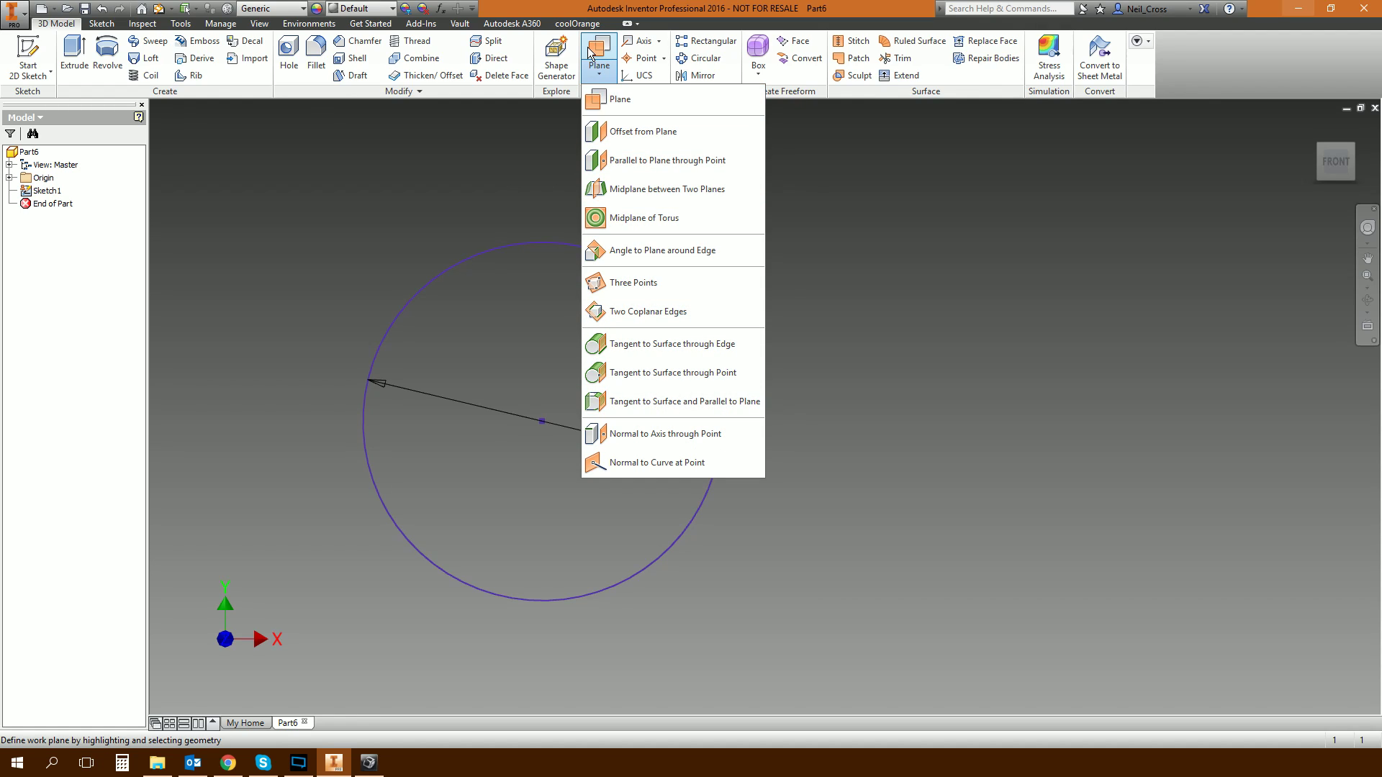
left_click(617, 99)
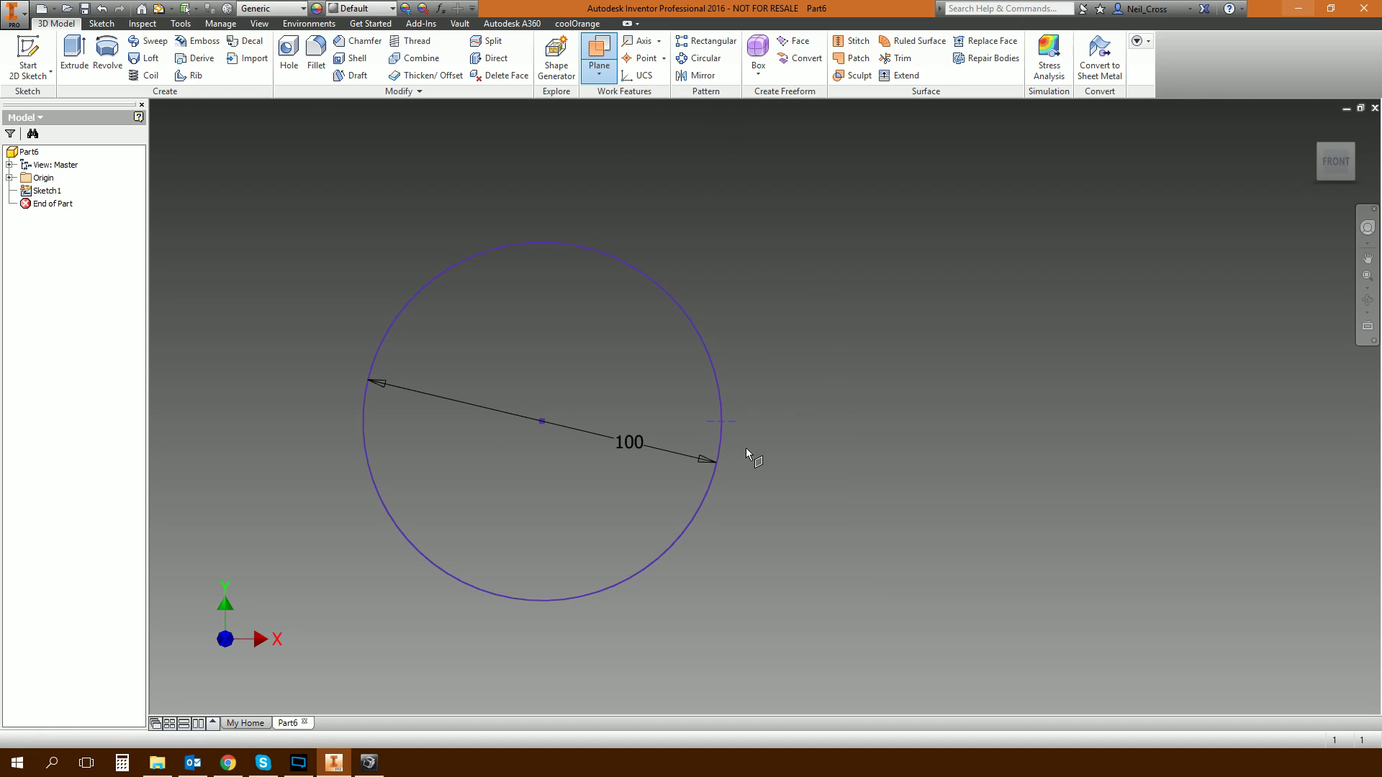
middle_click_drag(788, 554, 615, 499, "shift")
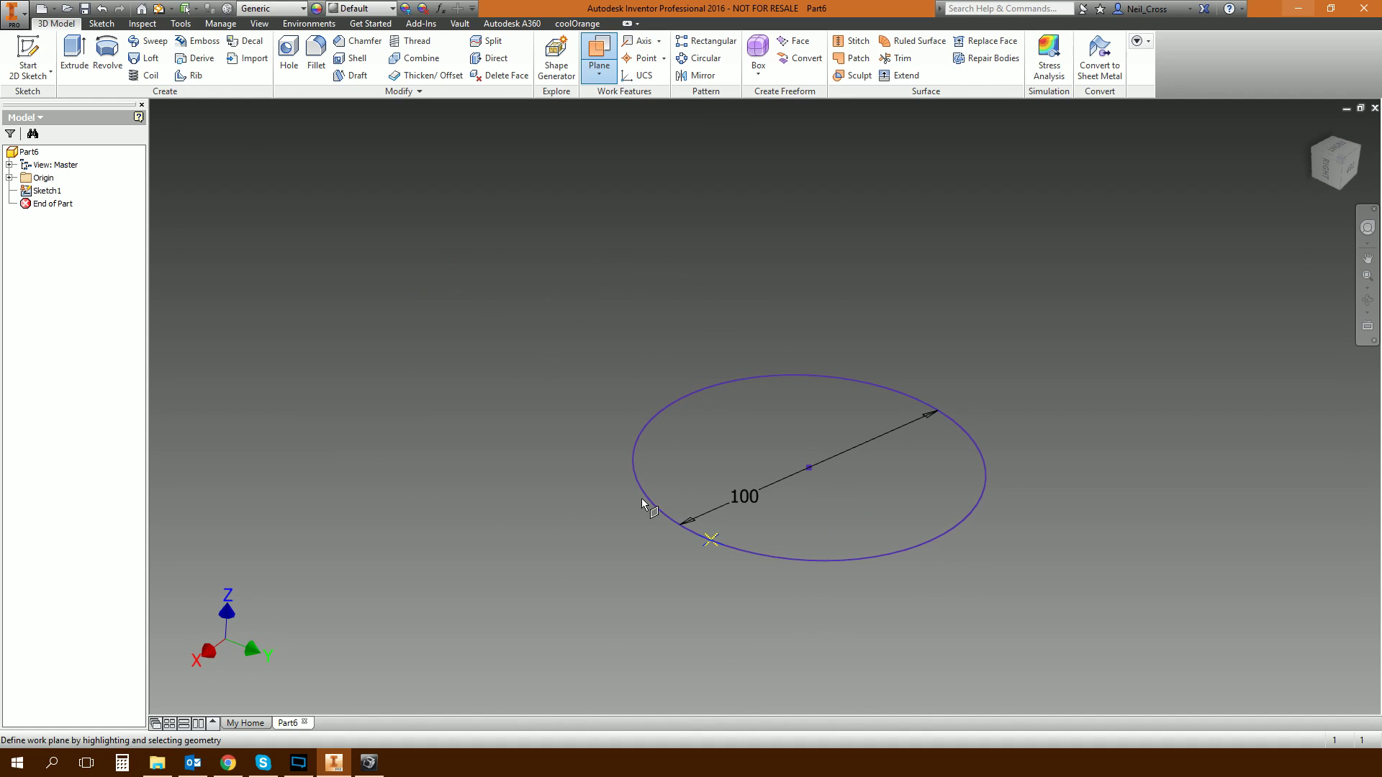
scroll(696, 563, "down", 3)
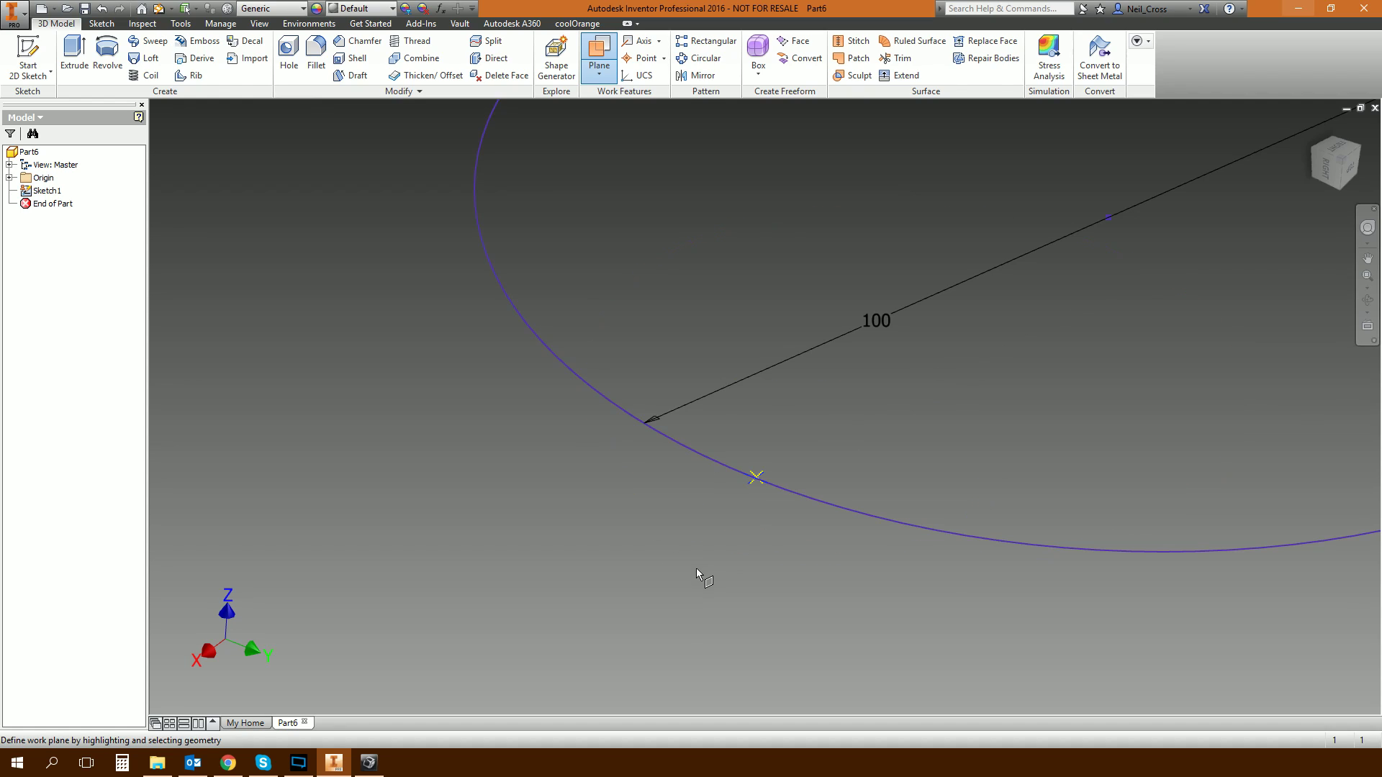
left_click(758, 492)
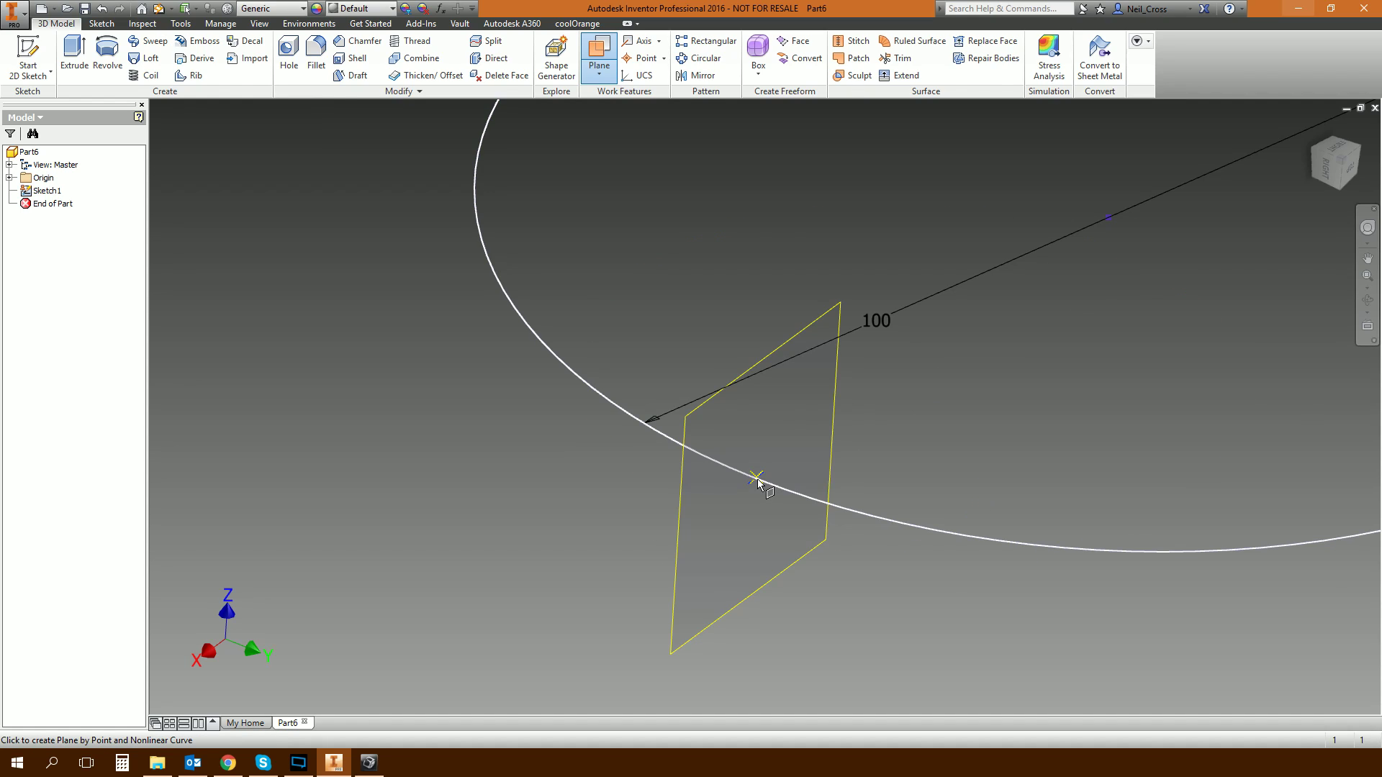
left_click(611, 398)
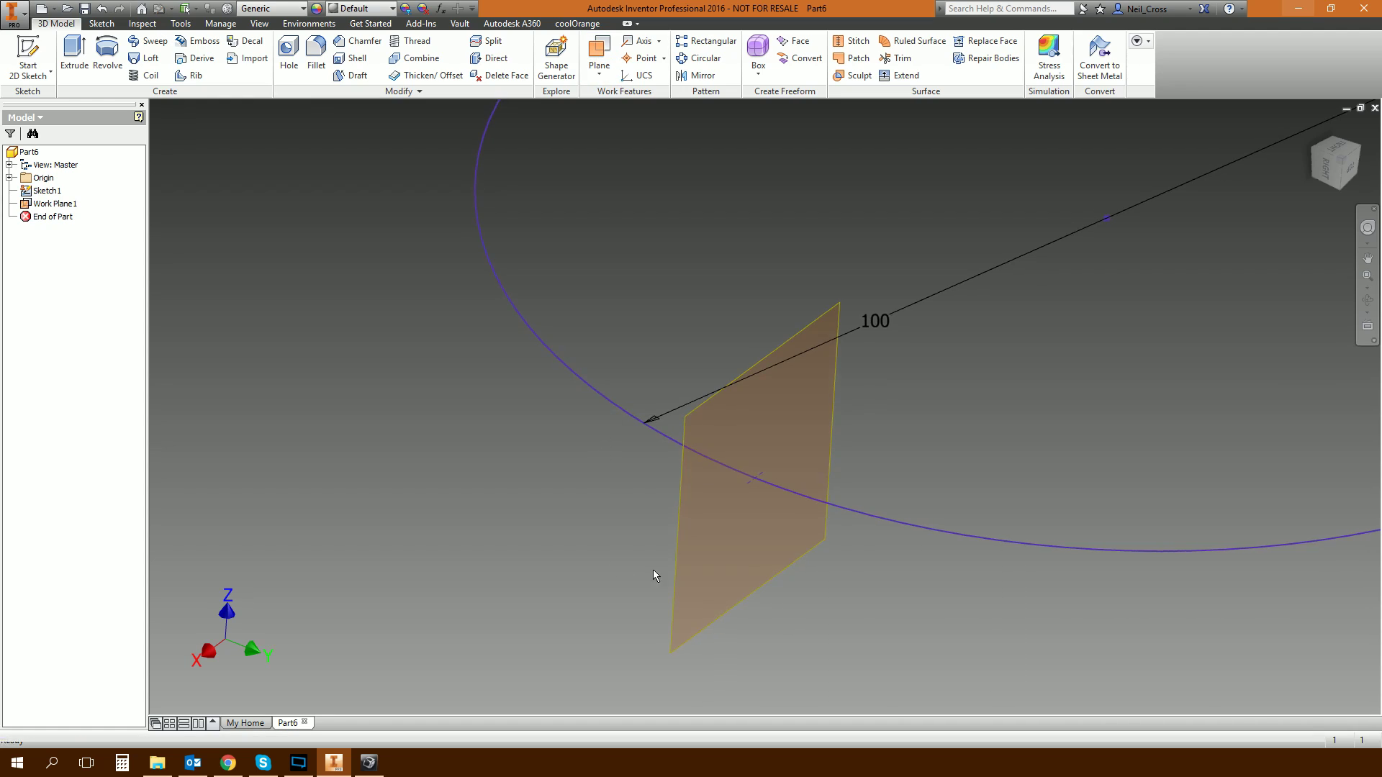
Start a 2D sketch on the work plane normal to the circle and project the point at their intersection into it.
middle_click_drag(654, 575, 649, 469, "shift")
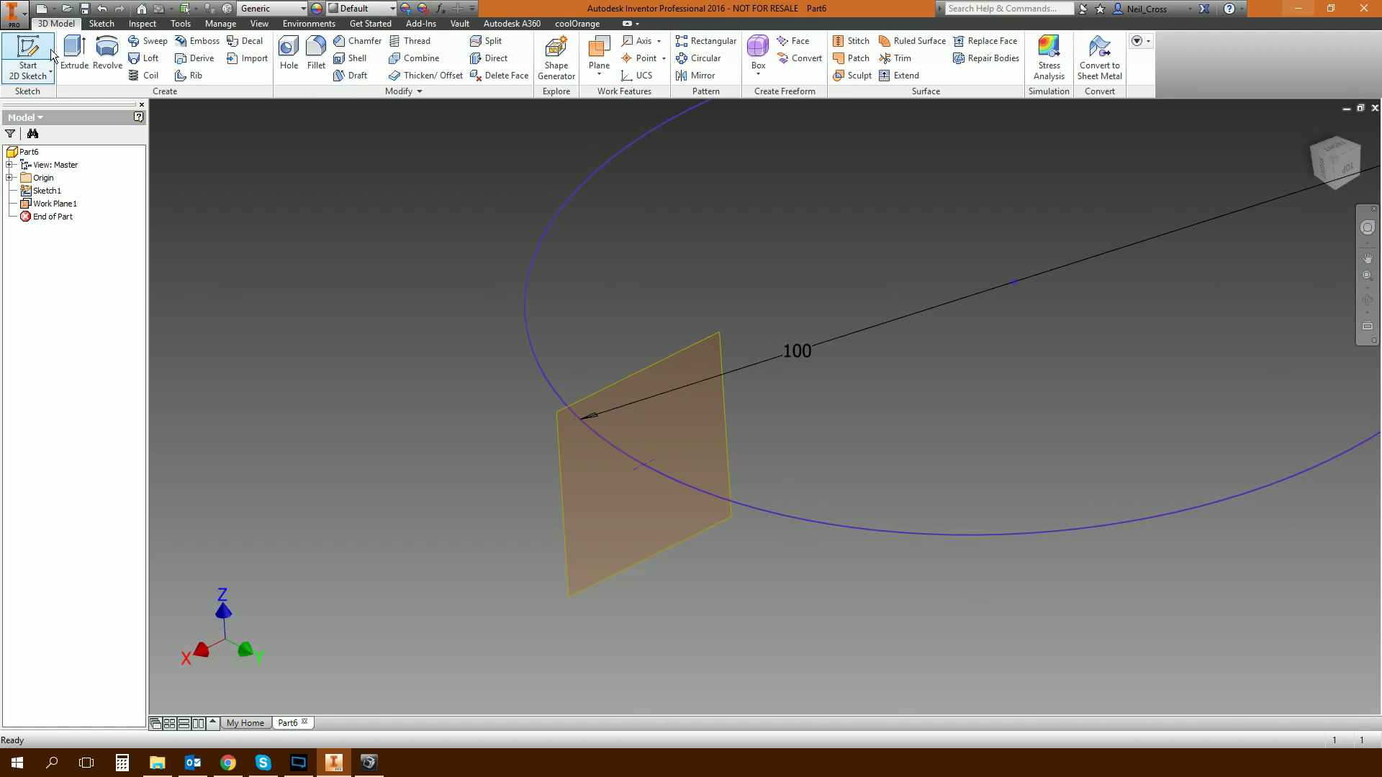
left_click(28, 58)
left_click(560, 439)
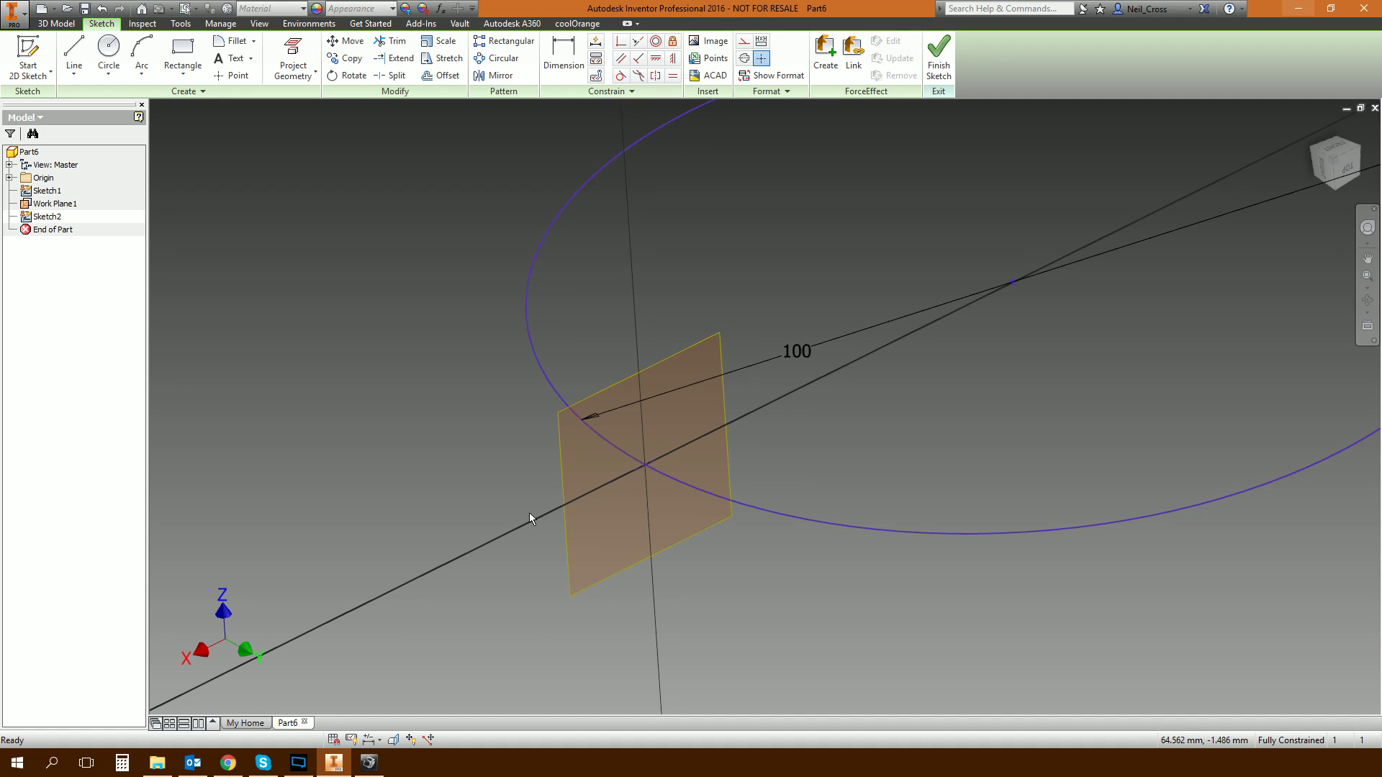
left_click(303, 61)
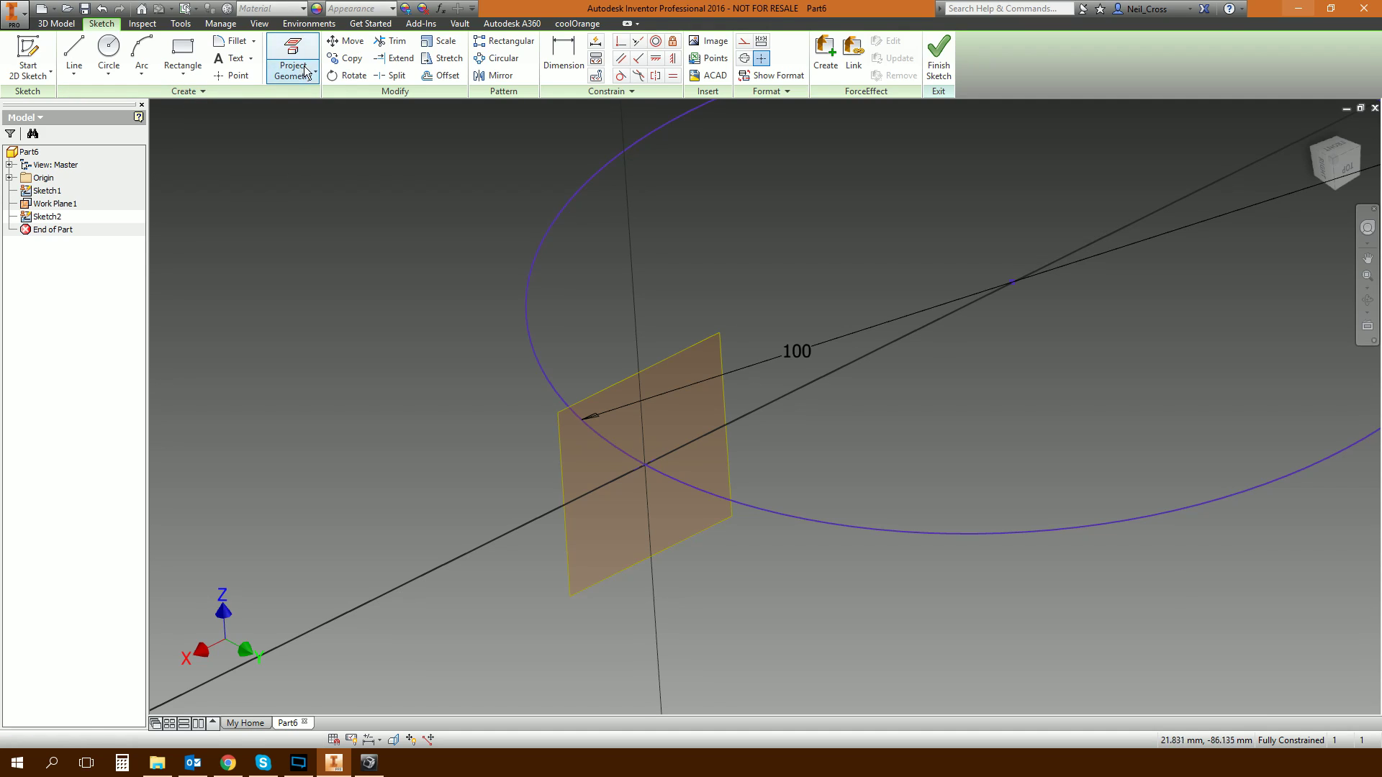
left_click(643, 465)
right_click(626, 489)
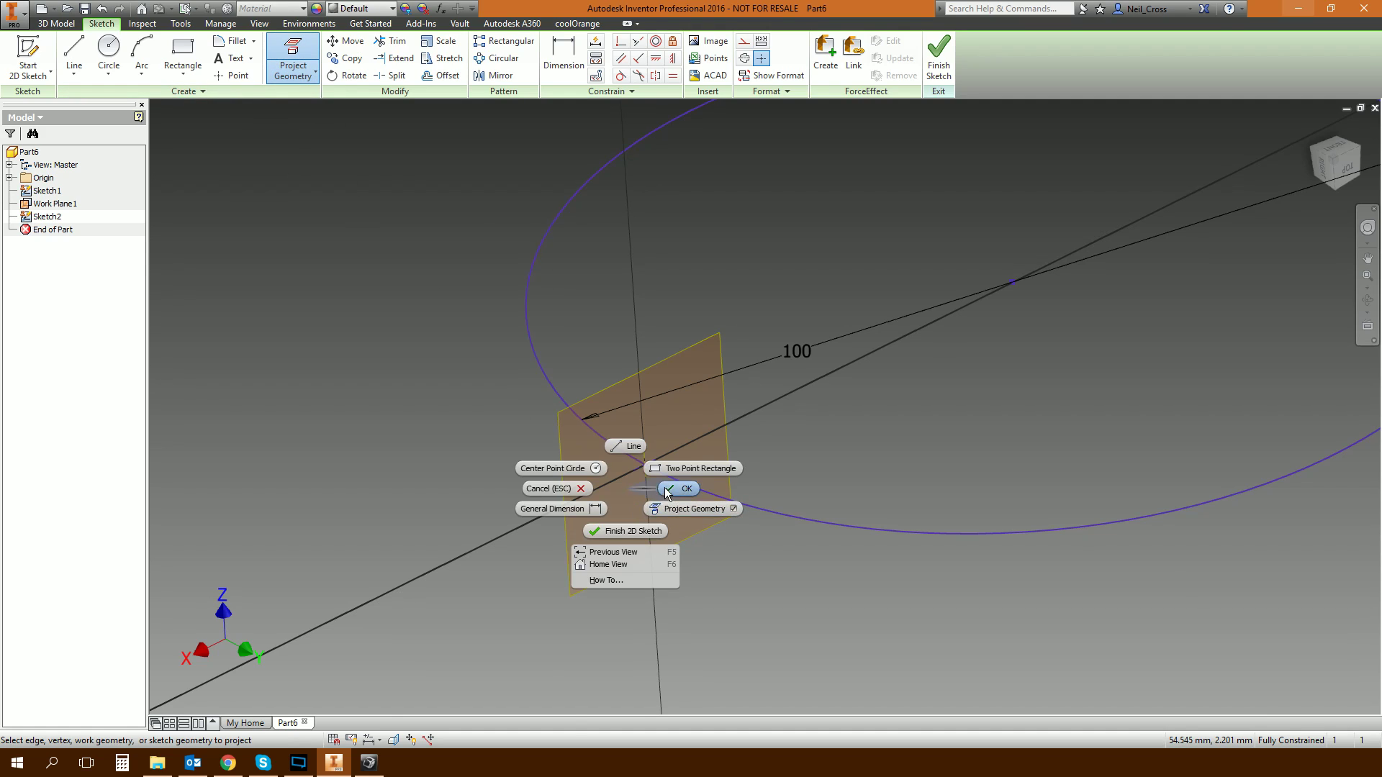
left_click(665, 488)
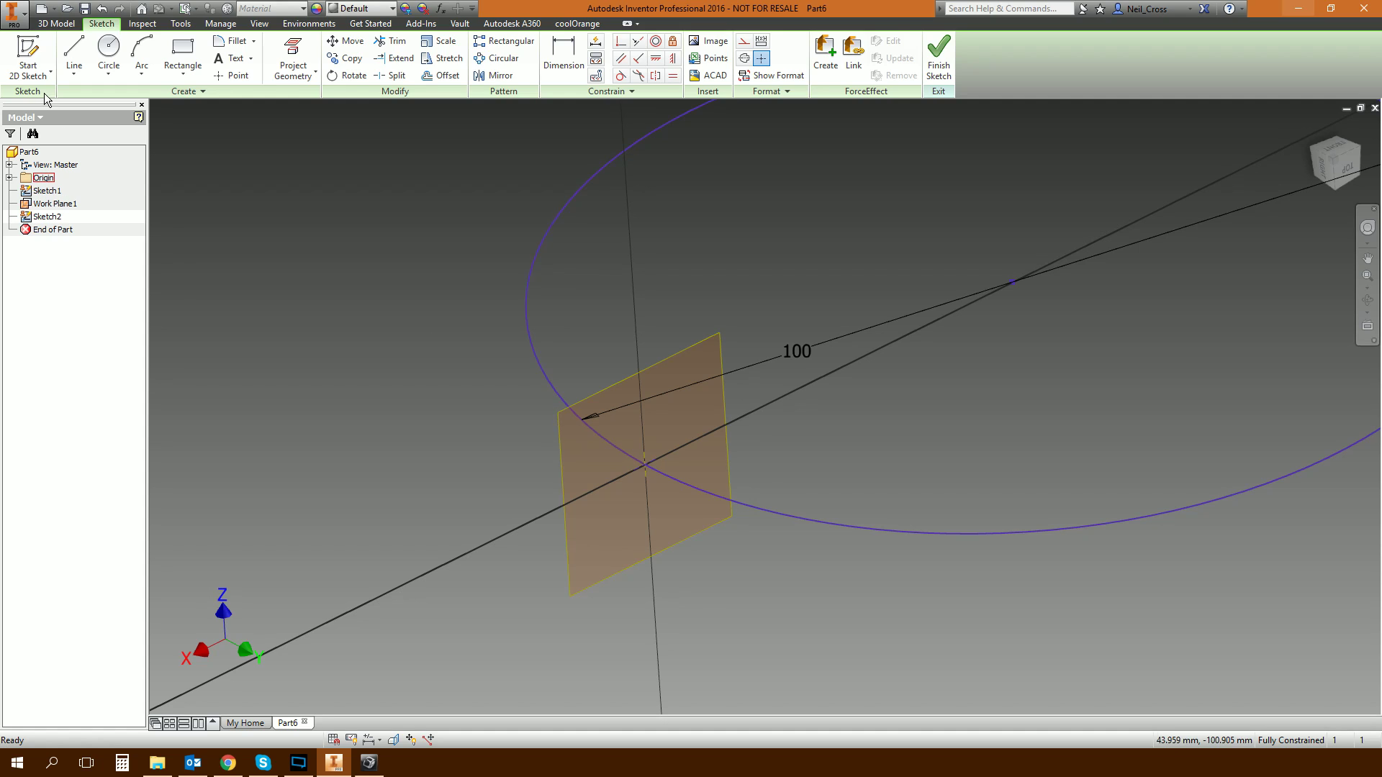
Sketch a 5 mm horizontal line from the projected point outward from the circle, and finish the sketch.
left_click(74, 58)
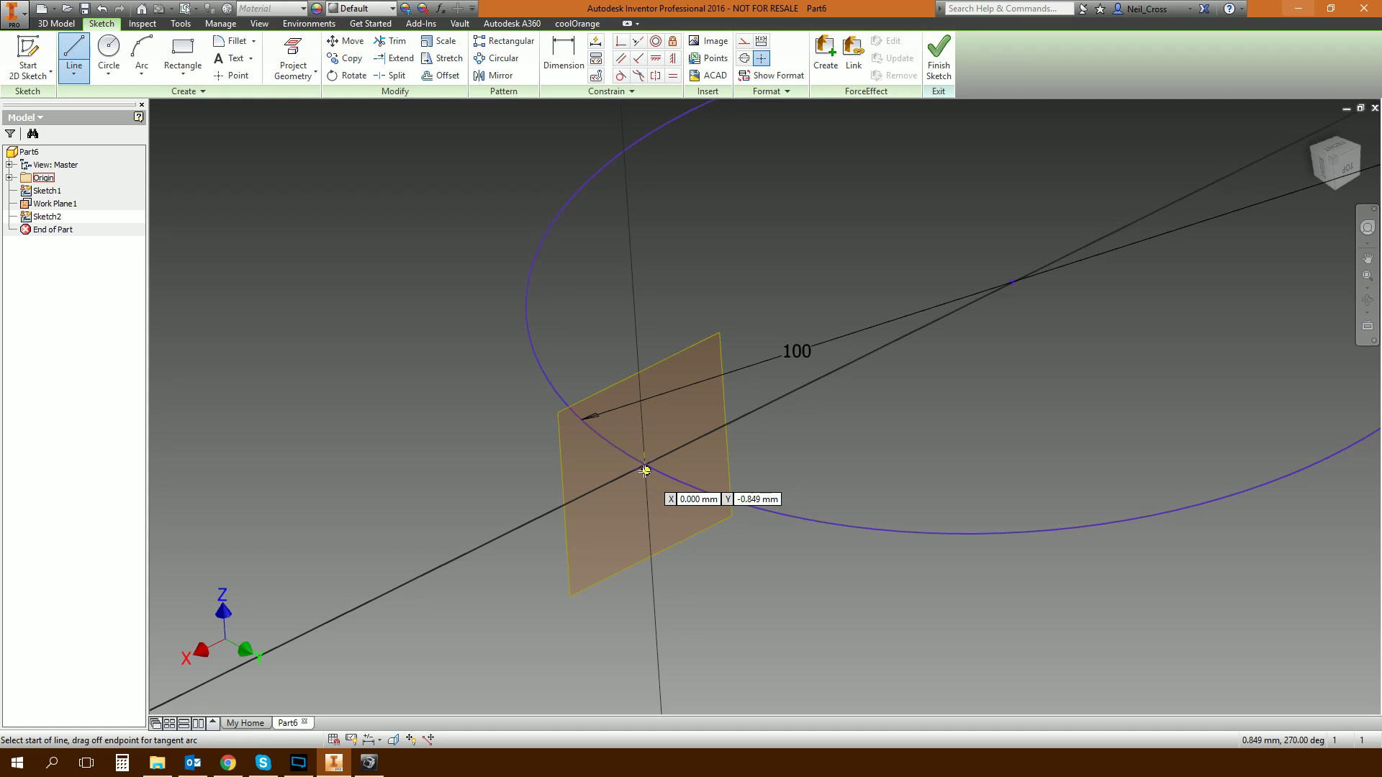
left_click(645, 464)
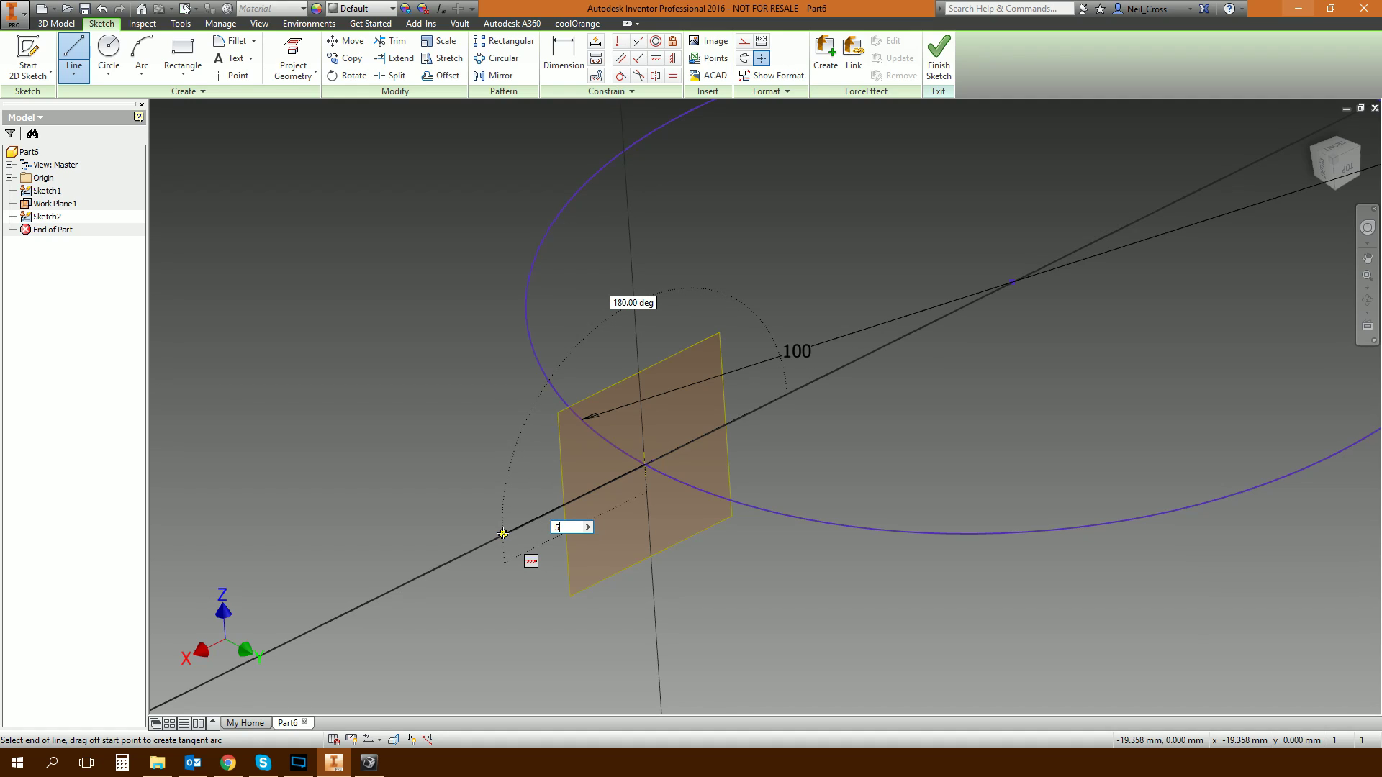
right_click(585, 499)
left_click(637, 500)
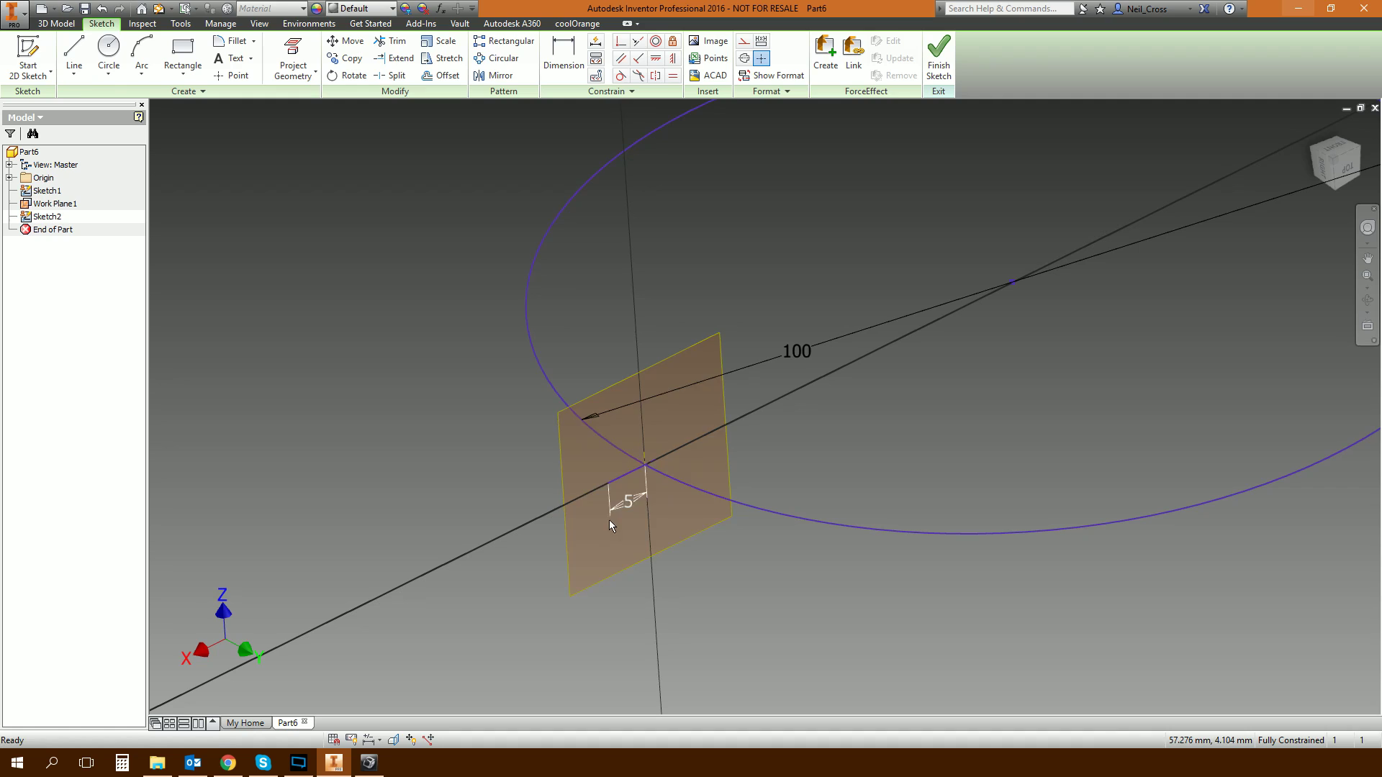
middle_click_drag(705, 498, 632, 479, "shift")
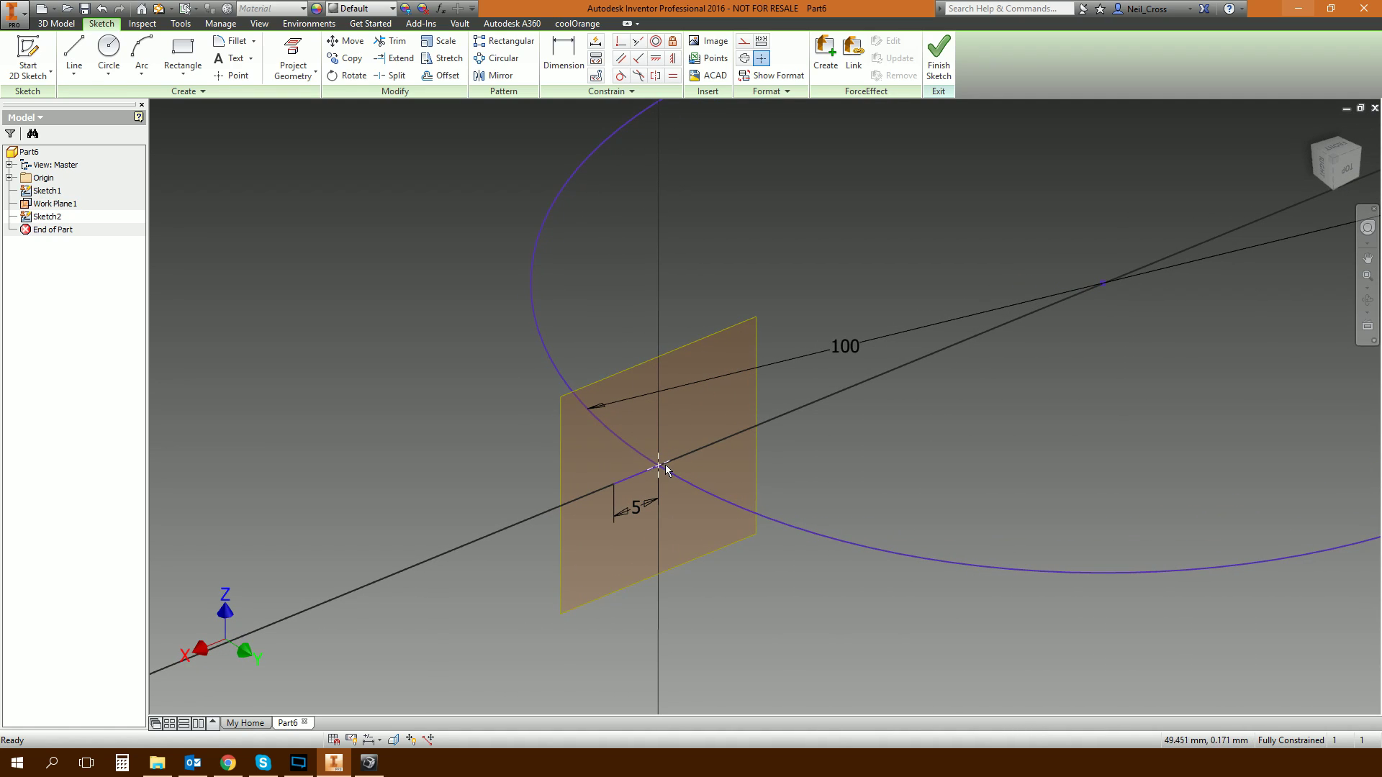
scroll(650, 469, "up", 5)
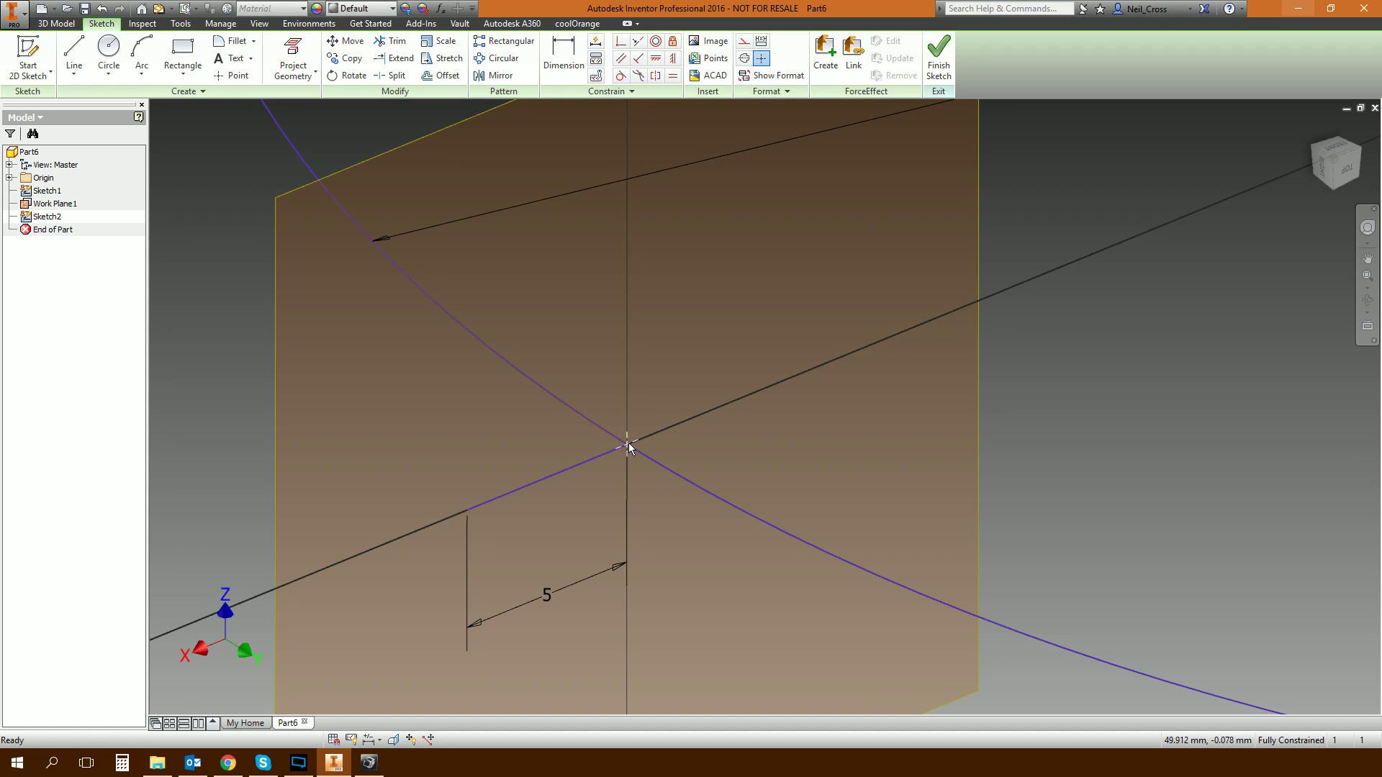
scroll(625, 447, "down", 4)
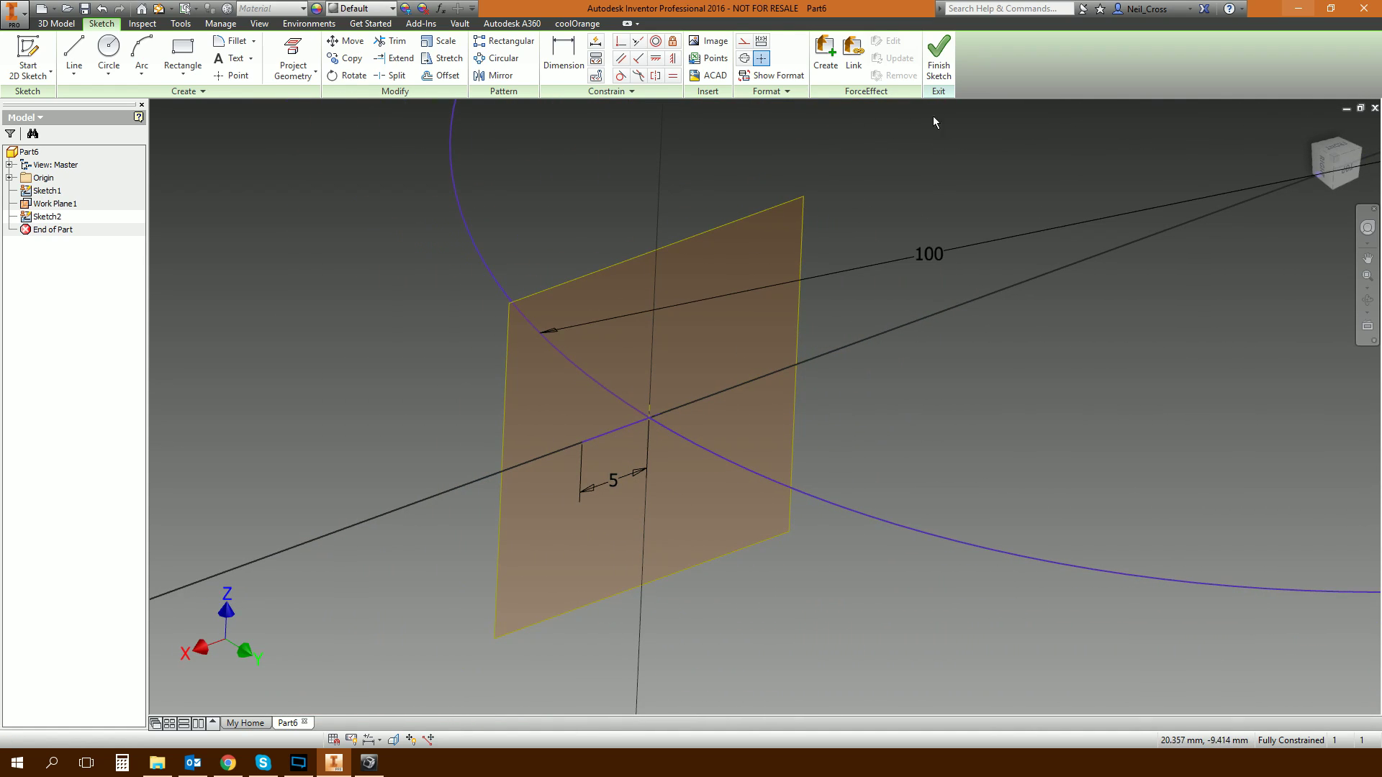
left_click(939, 58)
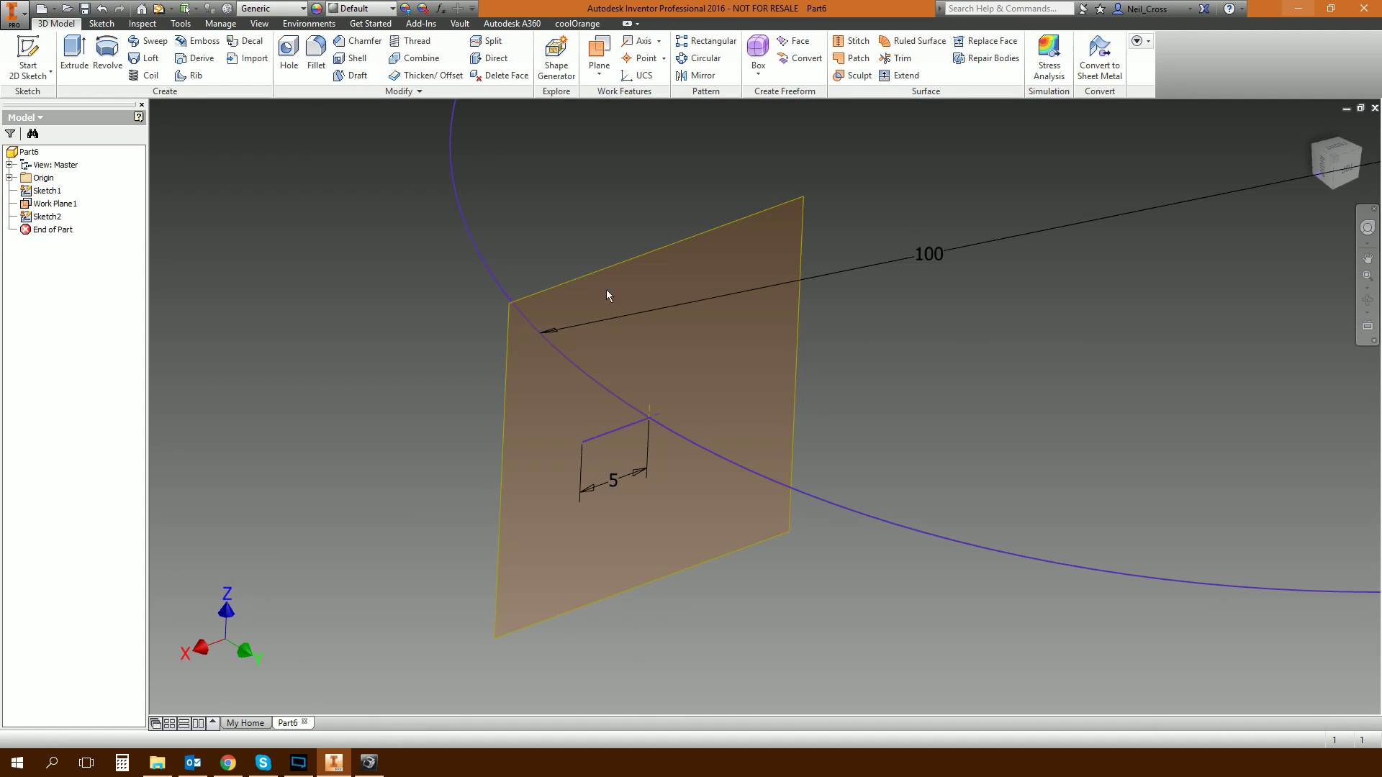
Hide the work plane that carries the line sketch.
left_click(617, 270)
right_click(615, 267)
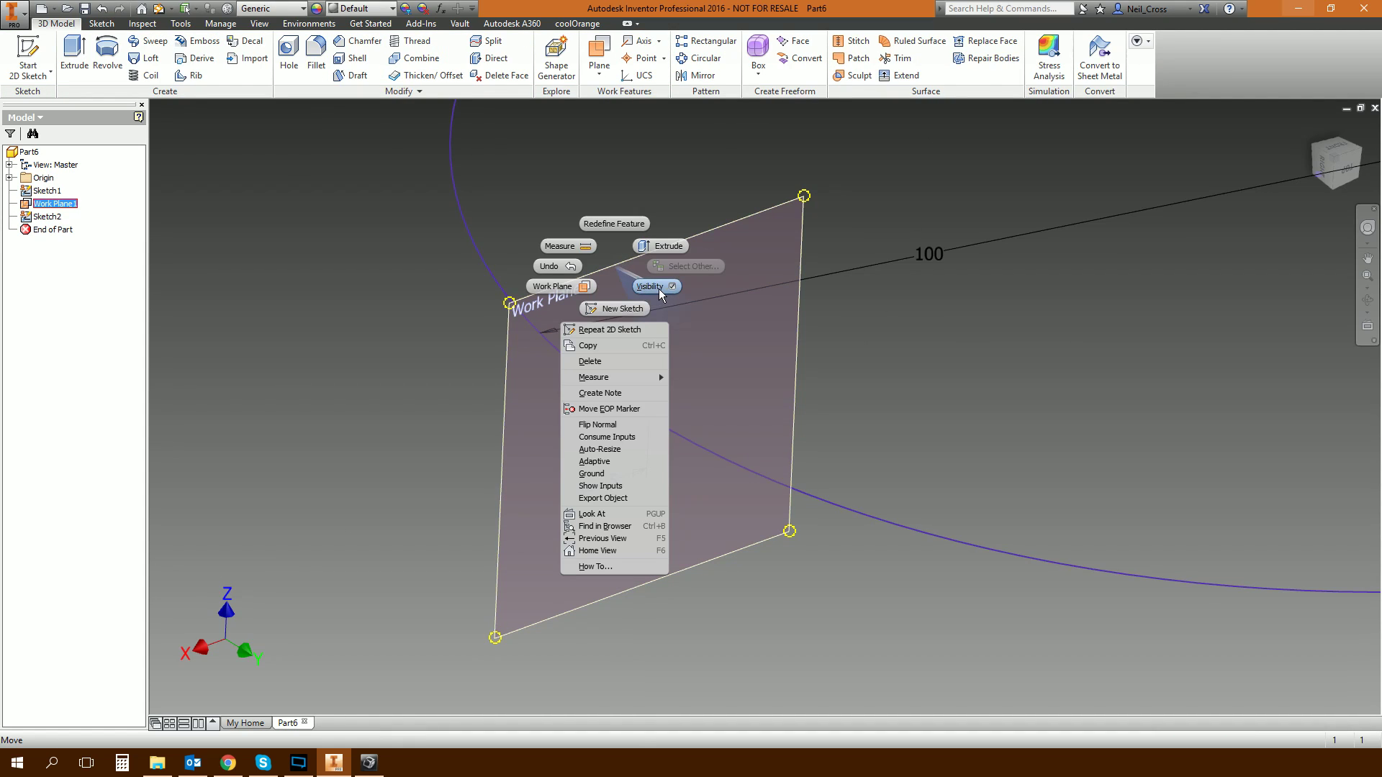
left_click(602, 504)
scroll(581, 549, "down", 4)
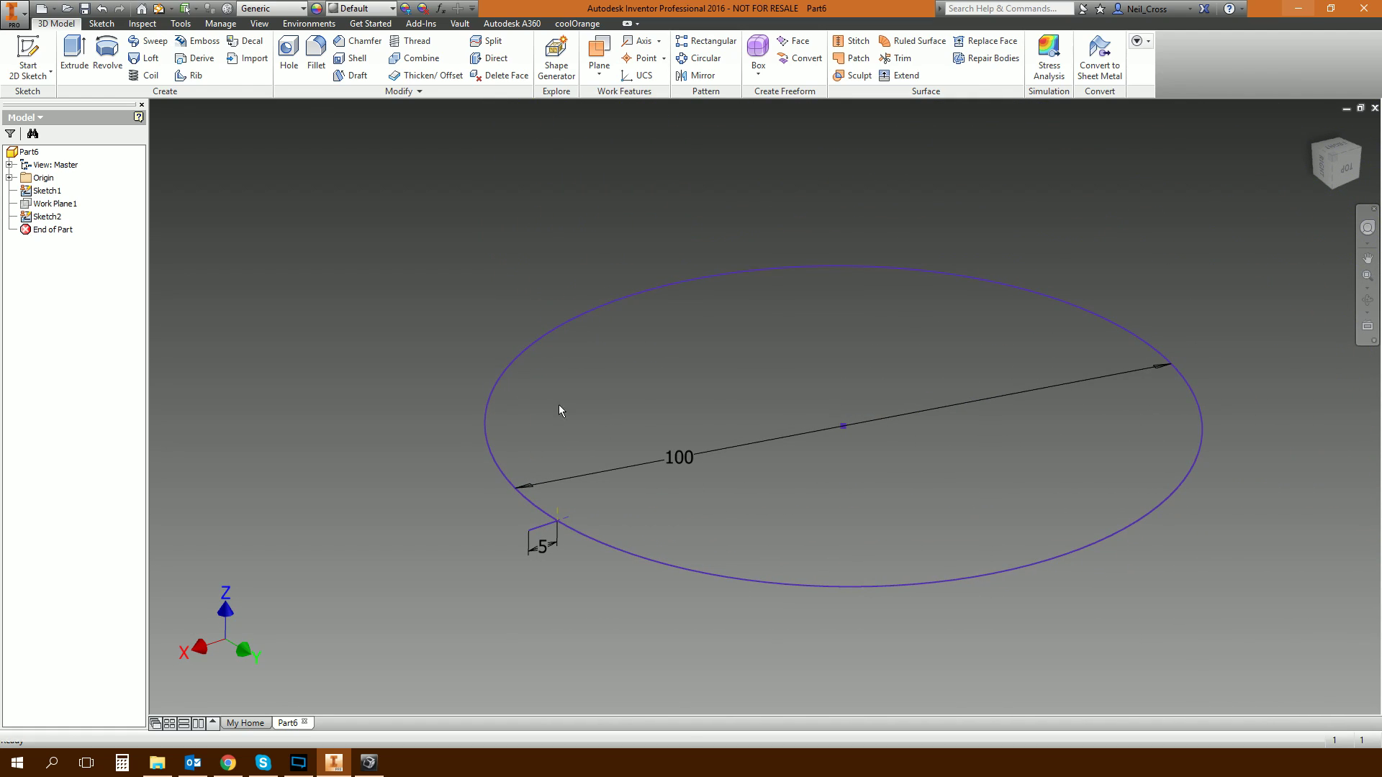
Start a Sweep and set its output to Surface.
left_click(154, 41)
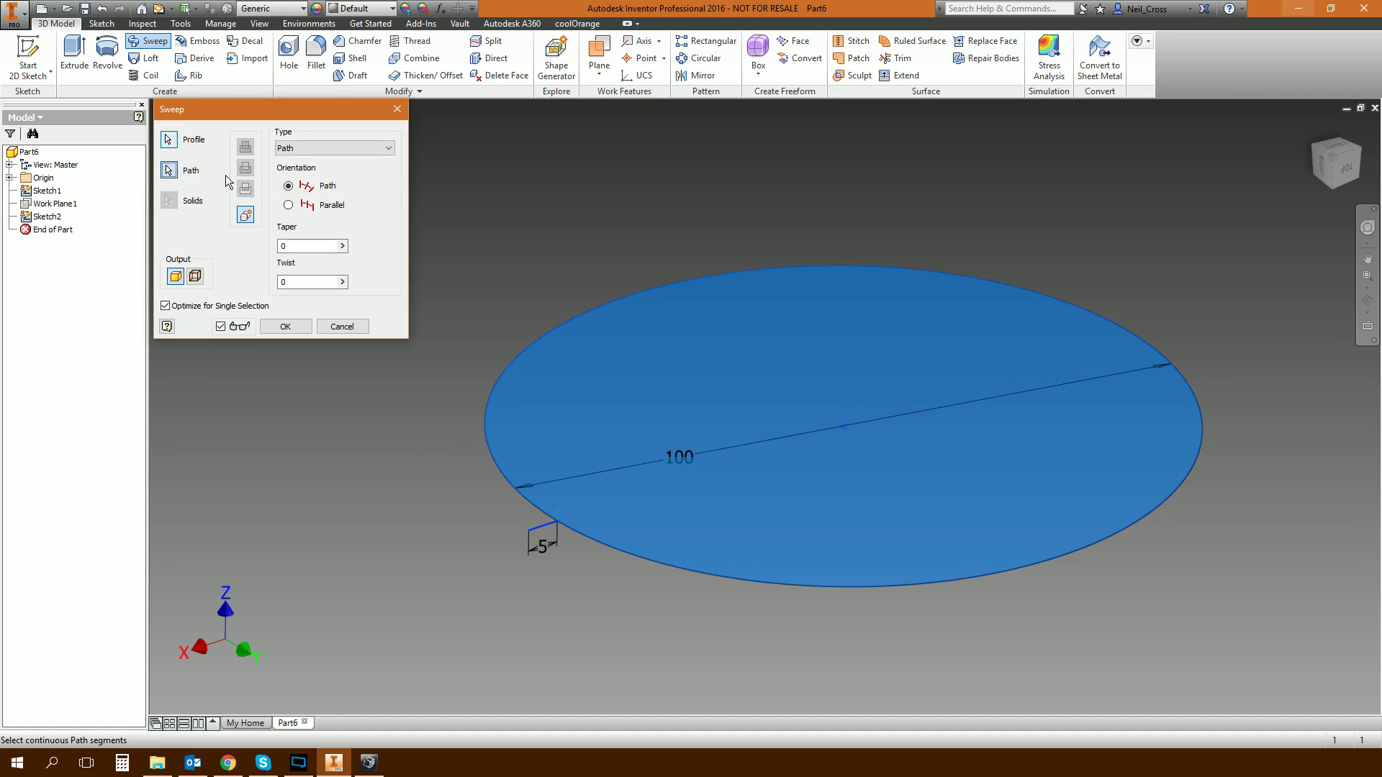
left_click_drag(305, 117, 341, 181)
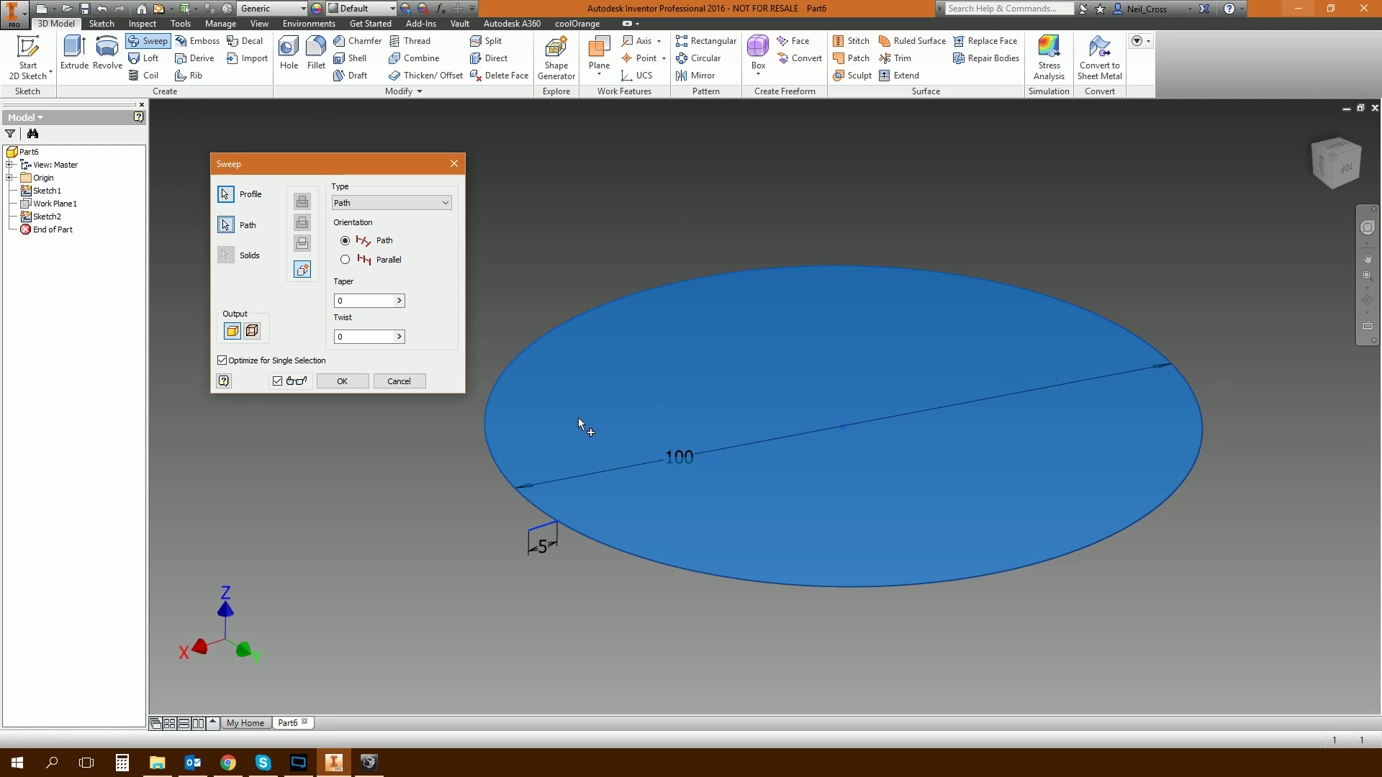
left_click(252, 331)
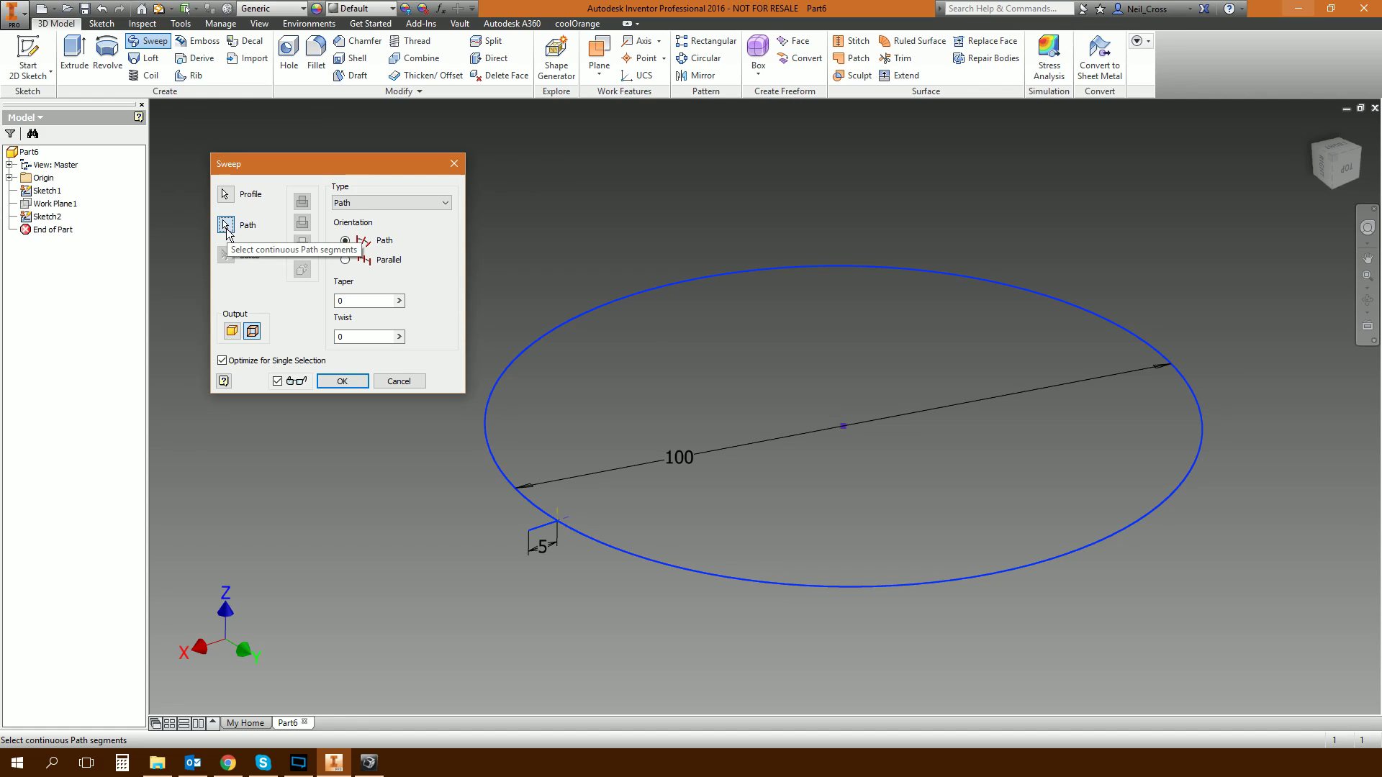
left_click(542, 532)
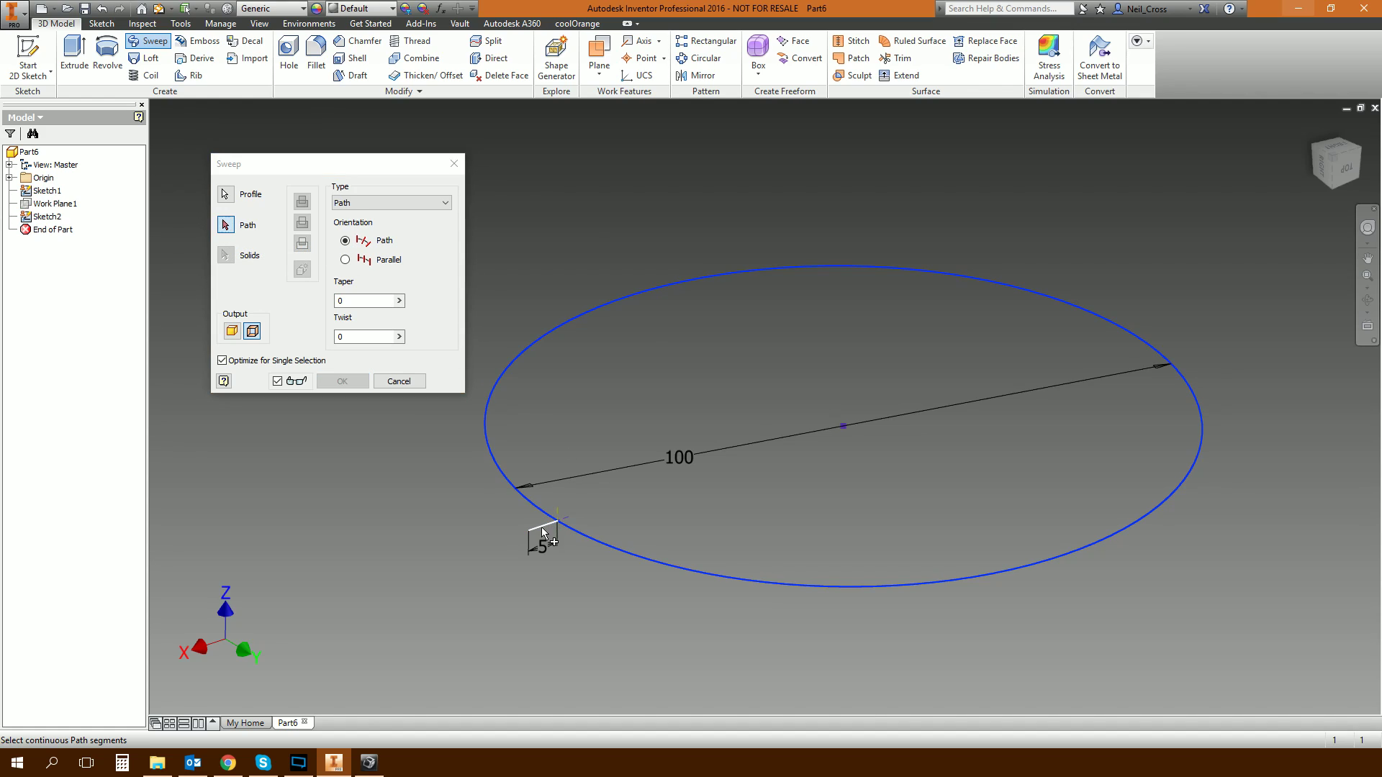
left_click(231, 196)
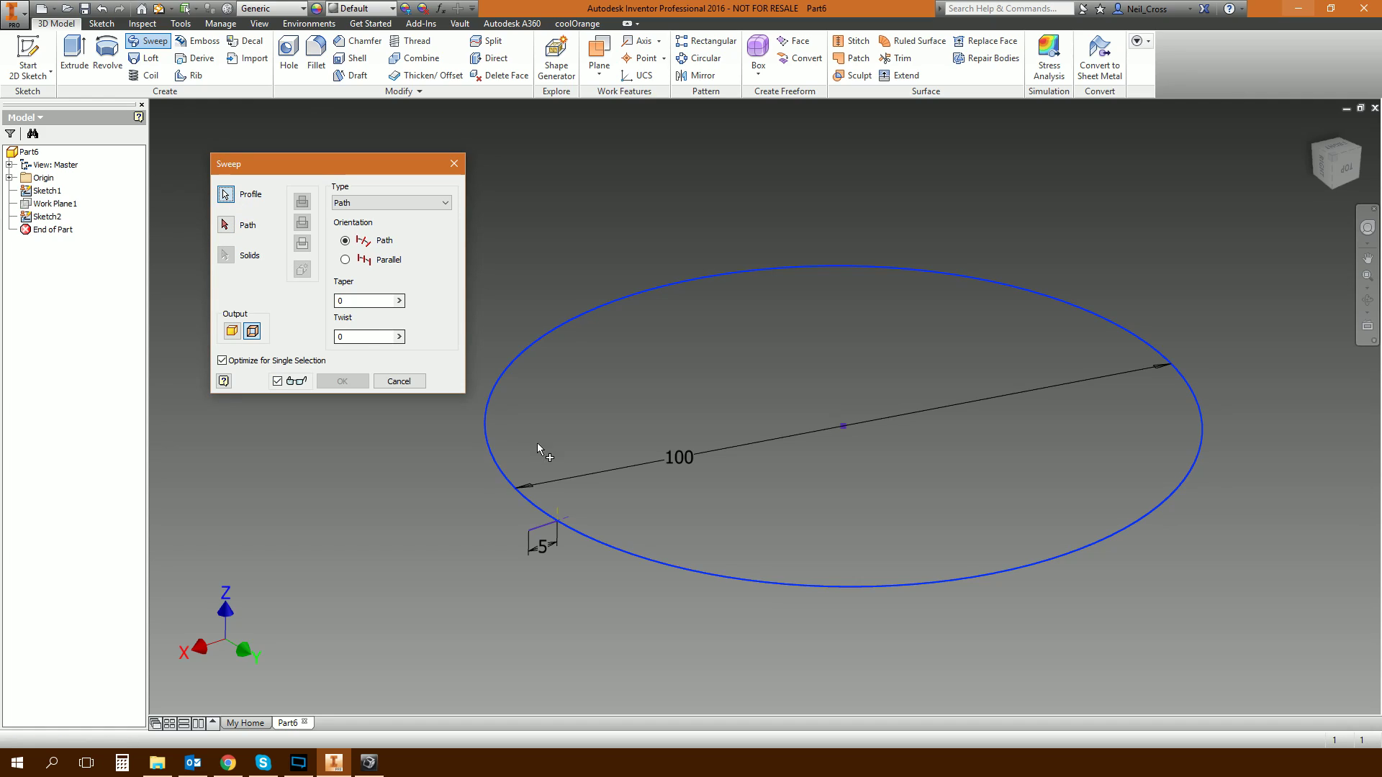
left_click(497, 460)
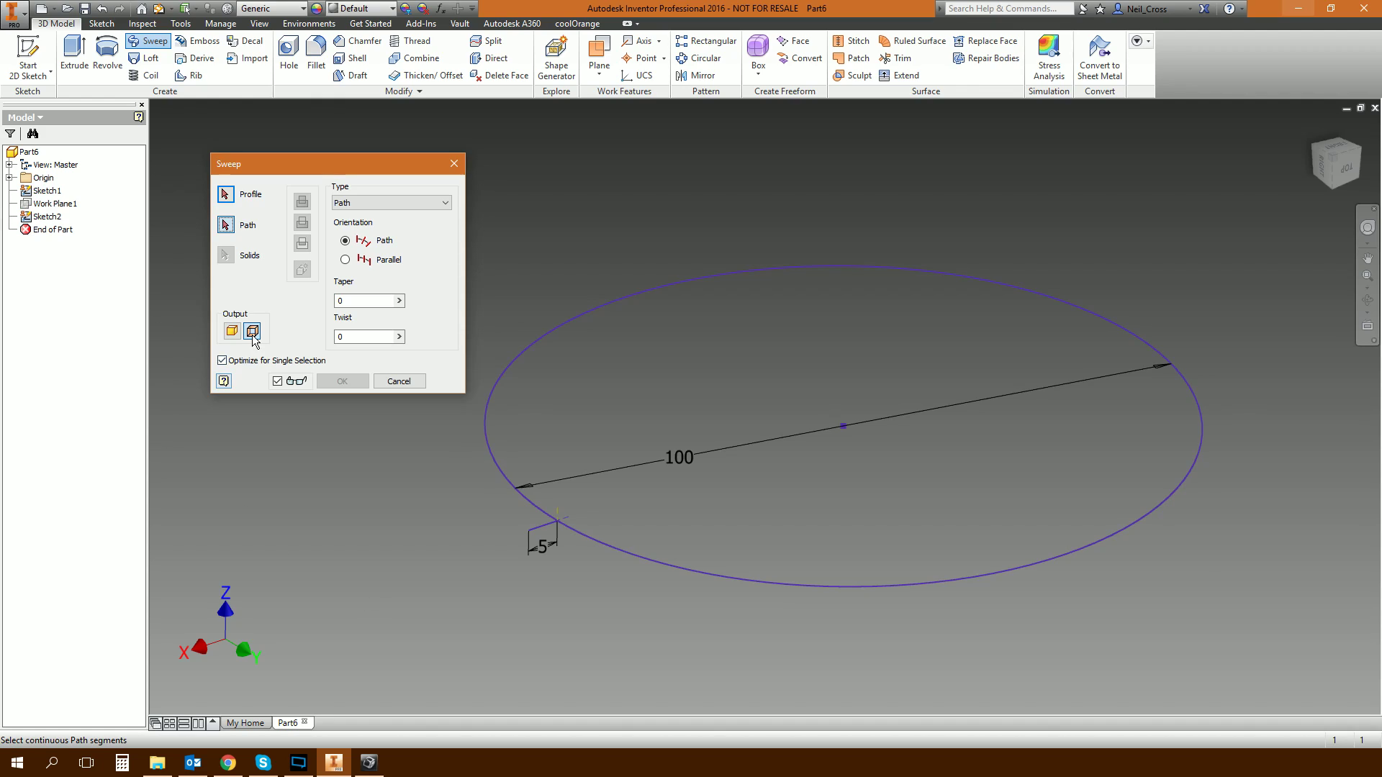
Select the 5 mm line as the sweep profile and the 100 mm circle as its path.
left_click(225, 195)
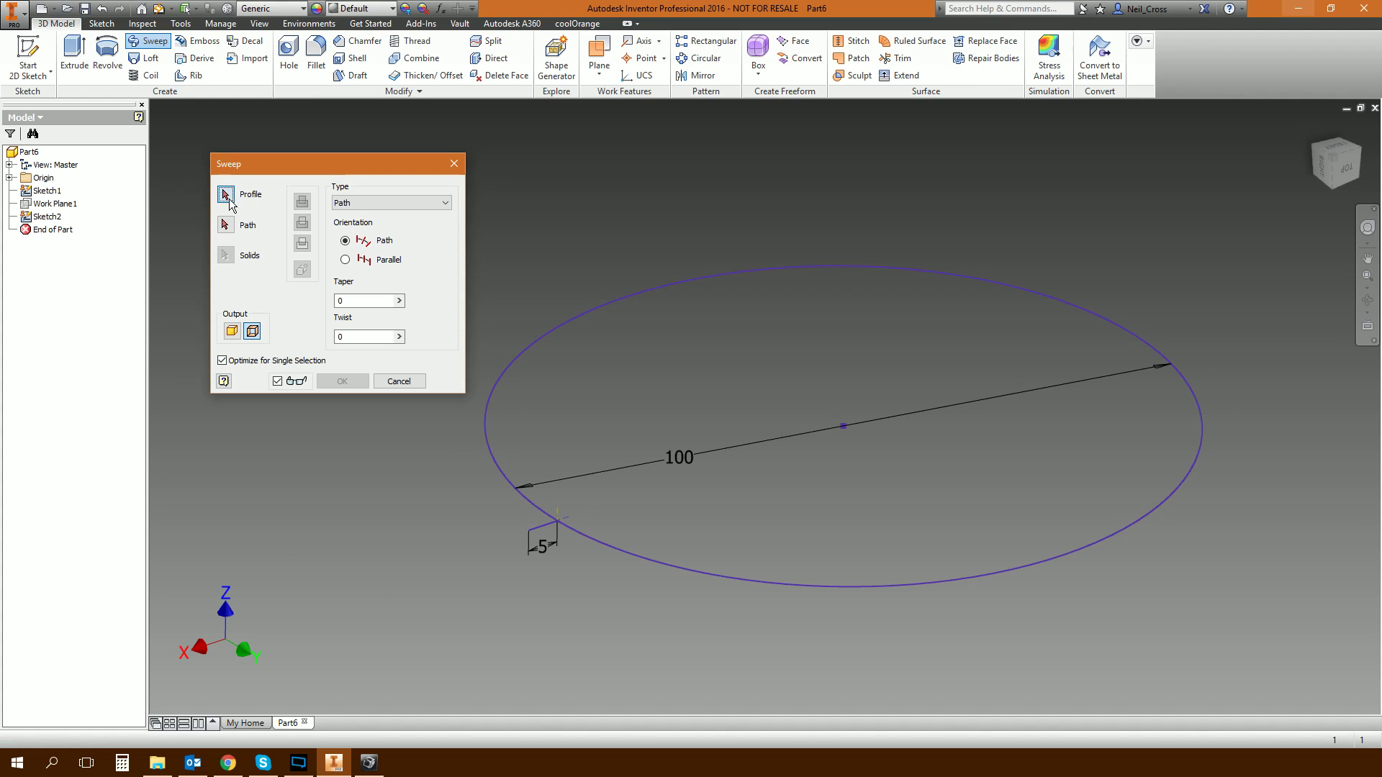
left_click(538, 528)
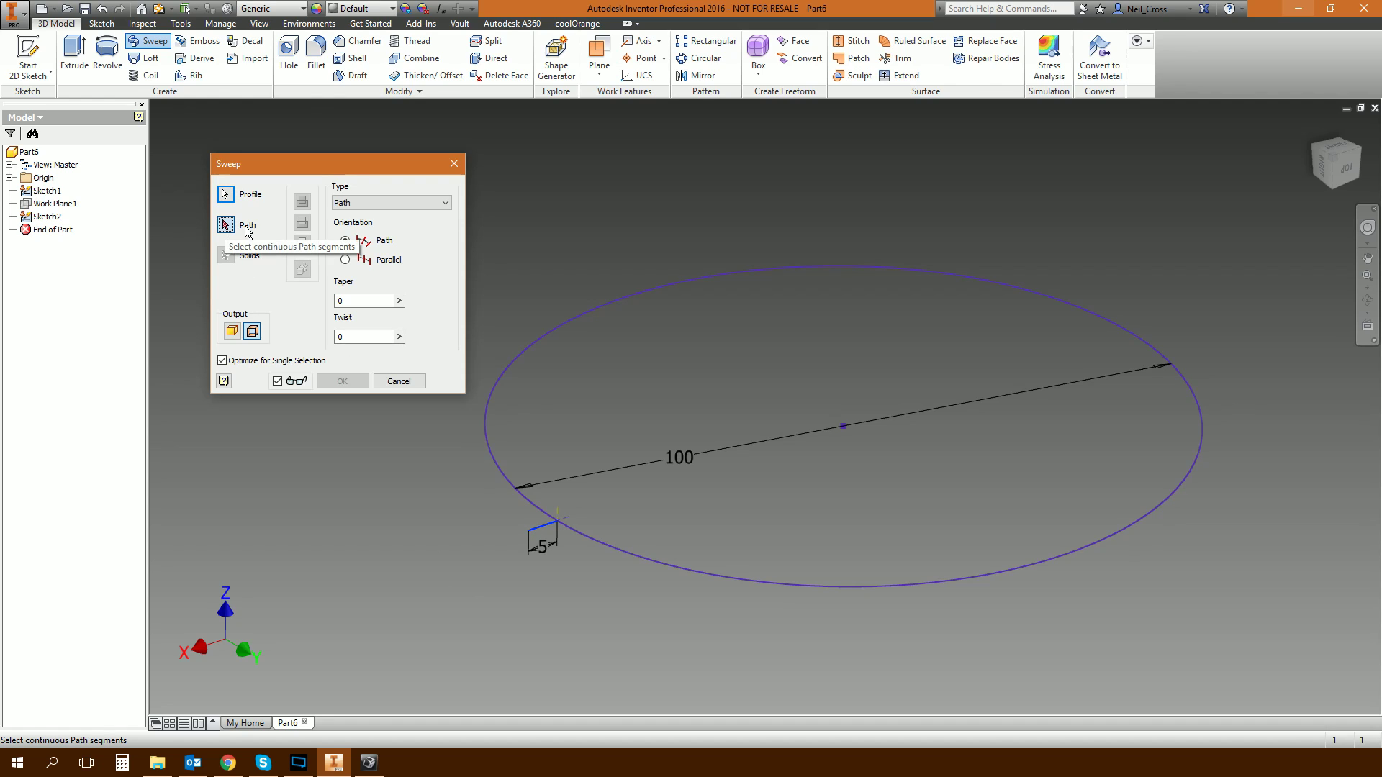
left_click(582, 537)
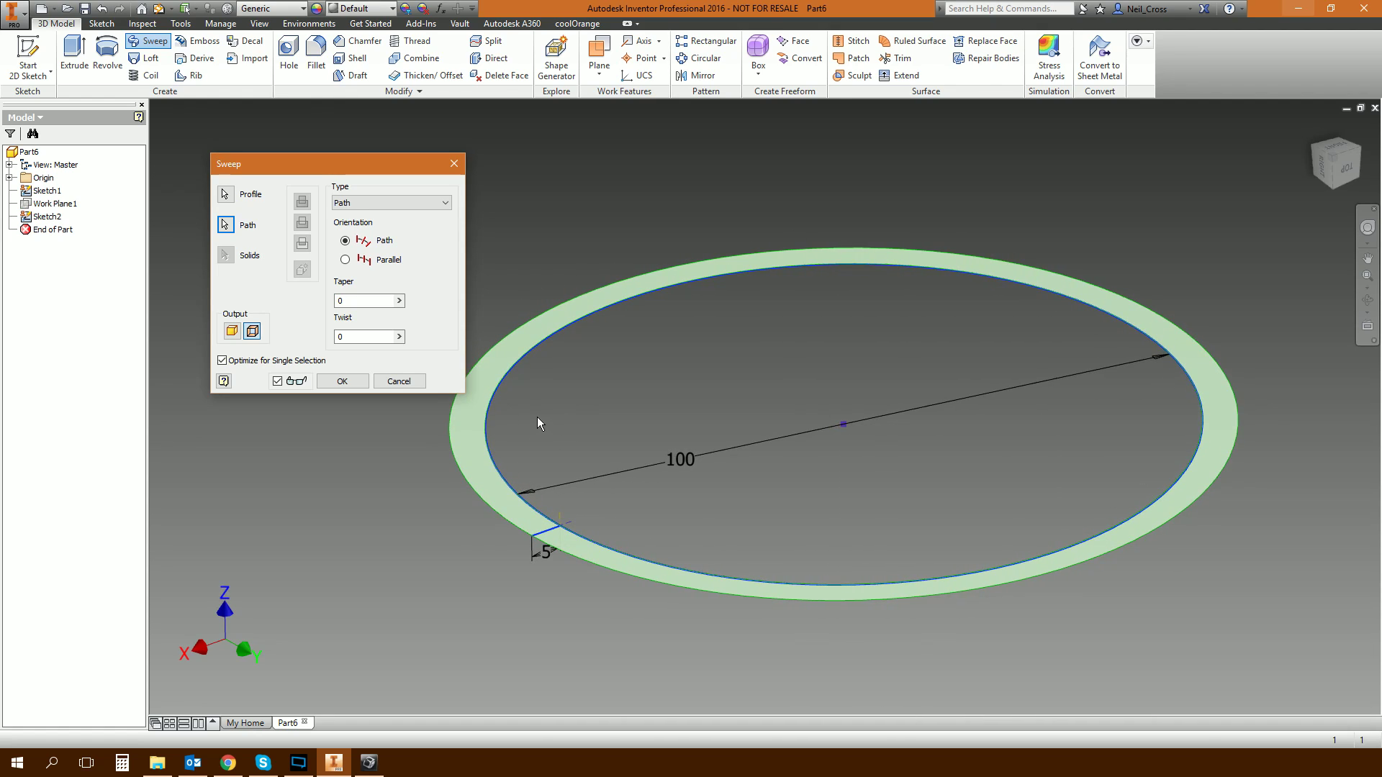
scroll(537, 417, "down", 1)
middle_click_drag(529, 413, 554, 378, "shift")
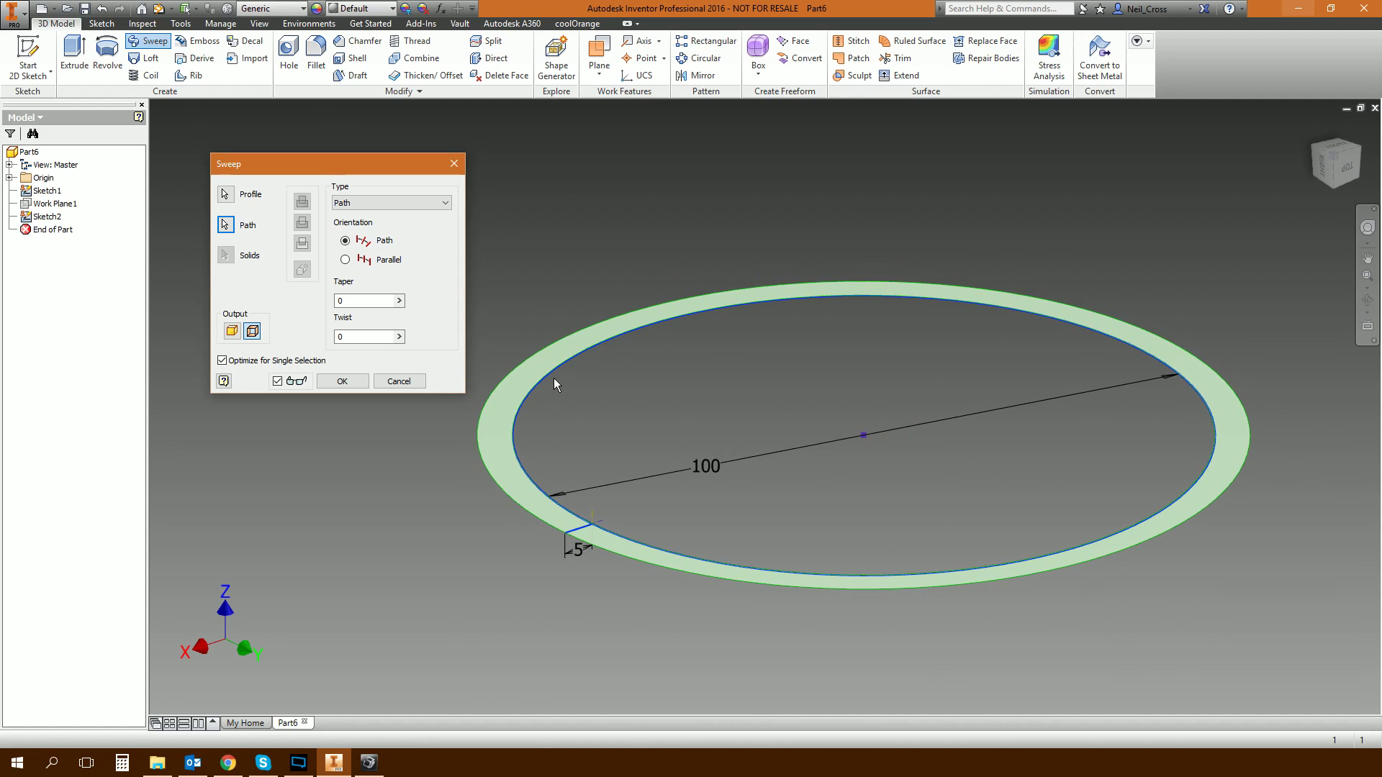
left_click_drag(296, 169, 272, 160)
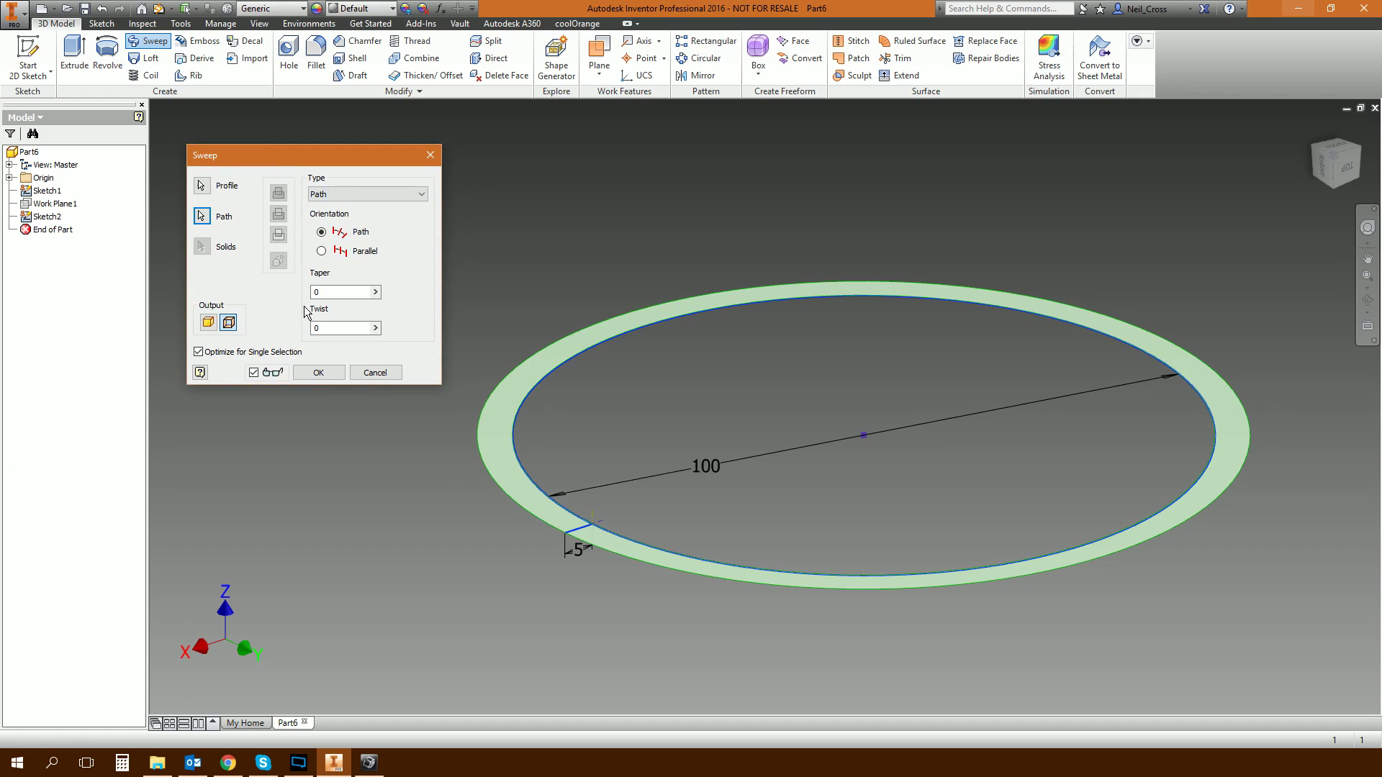
Try twist values of 360, 720 and 3600 degrees for the sweep.
left_click(339, 325)
type("36")
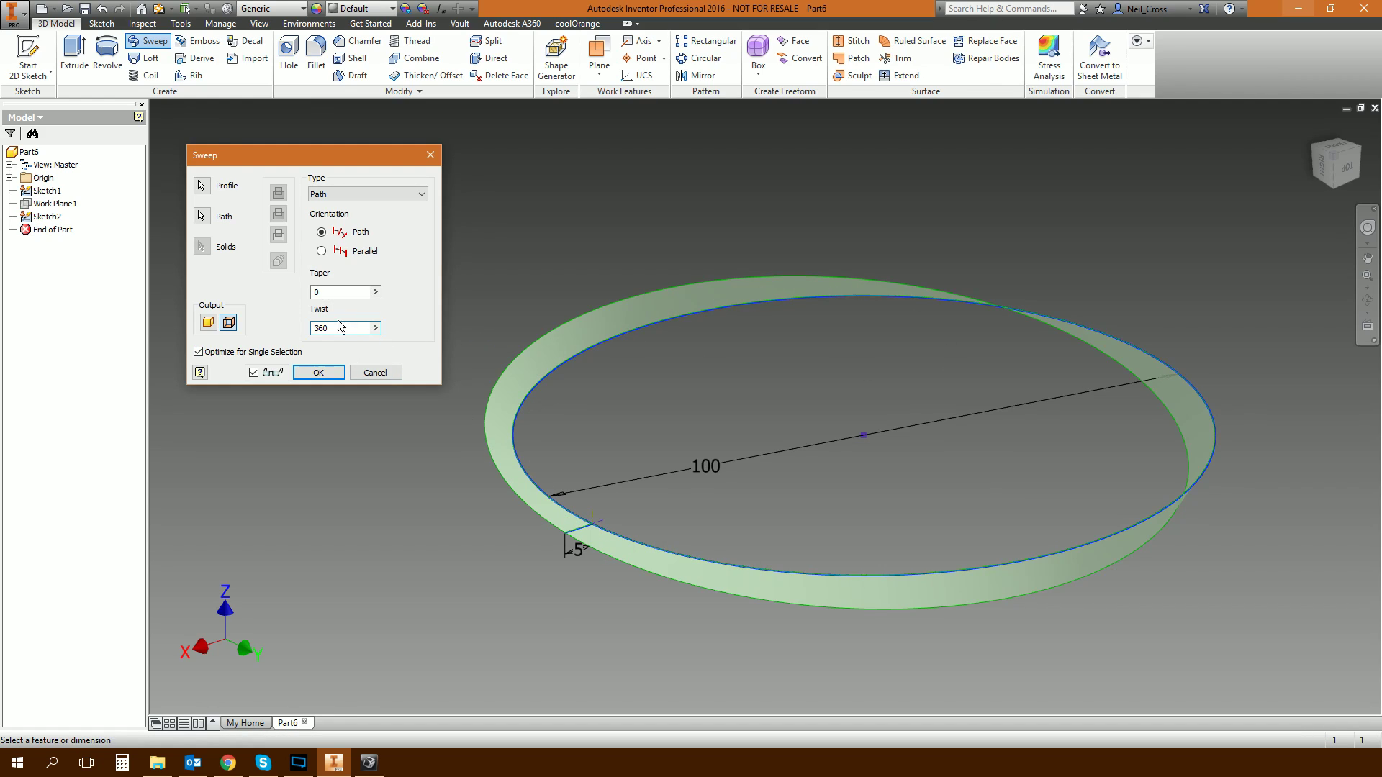
key("BackSpace")
key("BackSpace")
type("72")
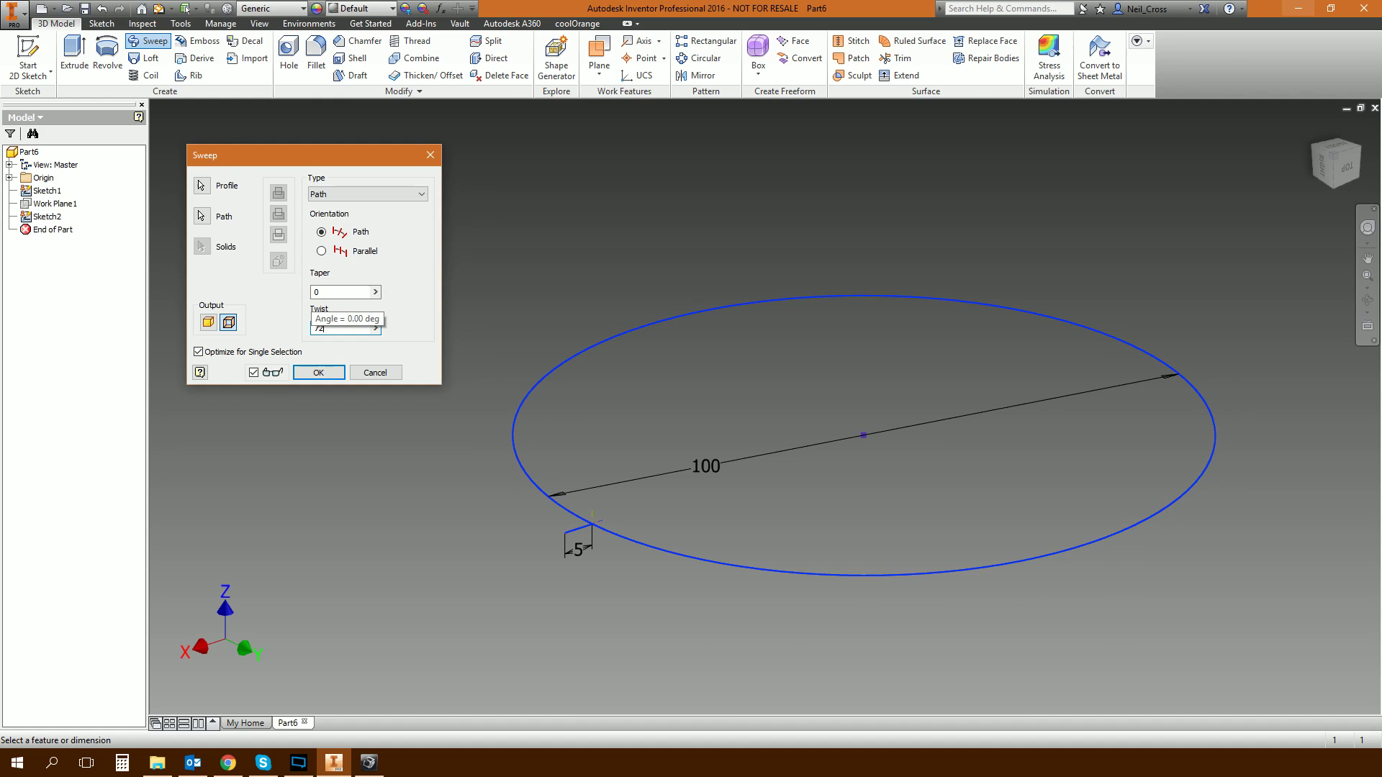
type("0")
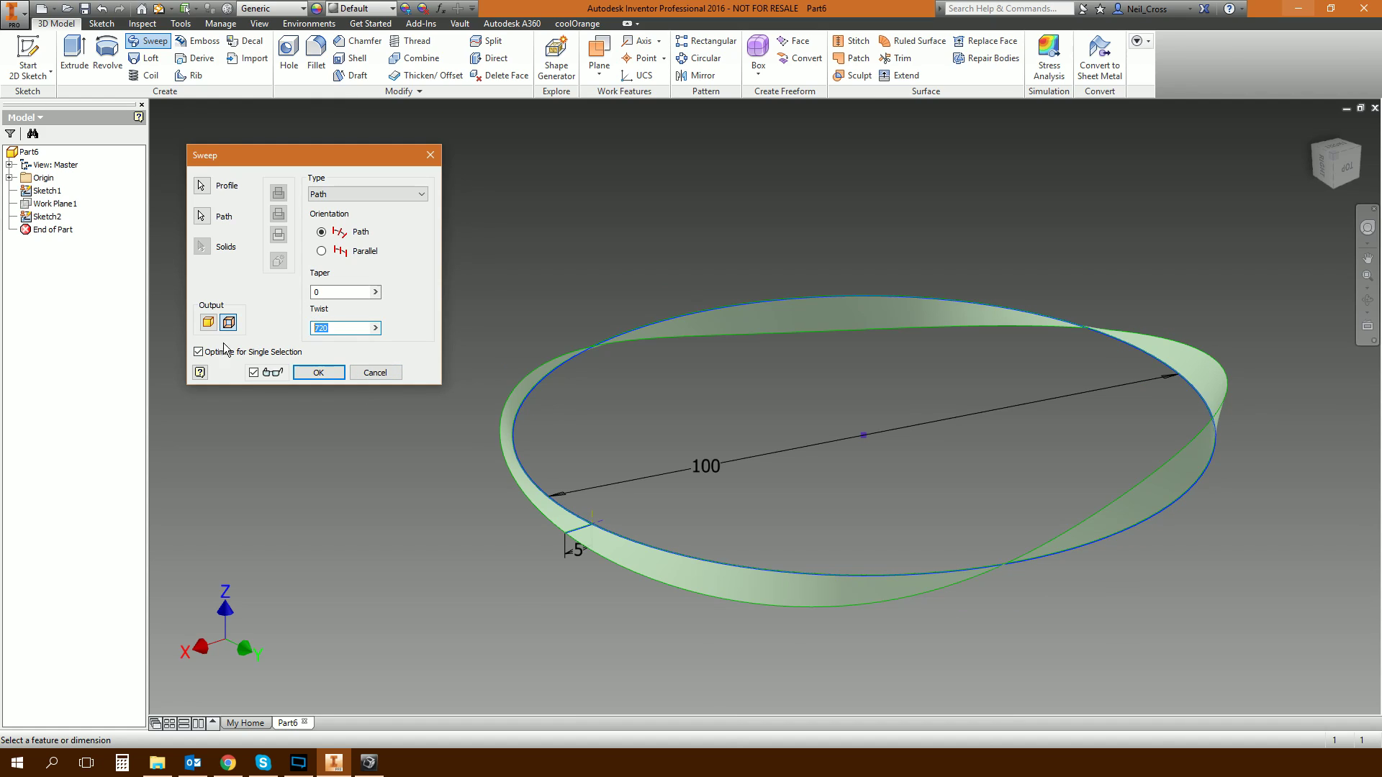
type("3600")
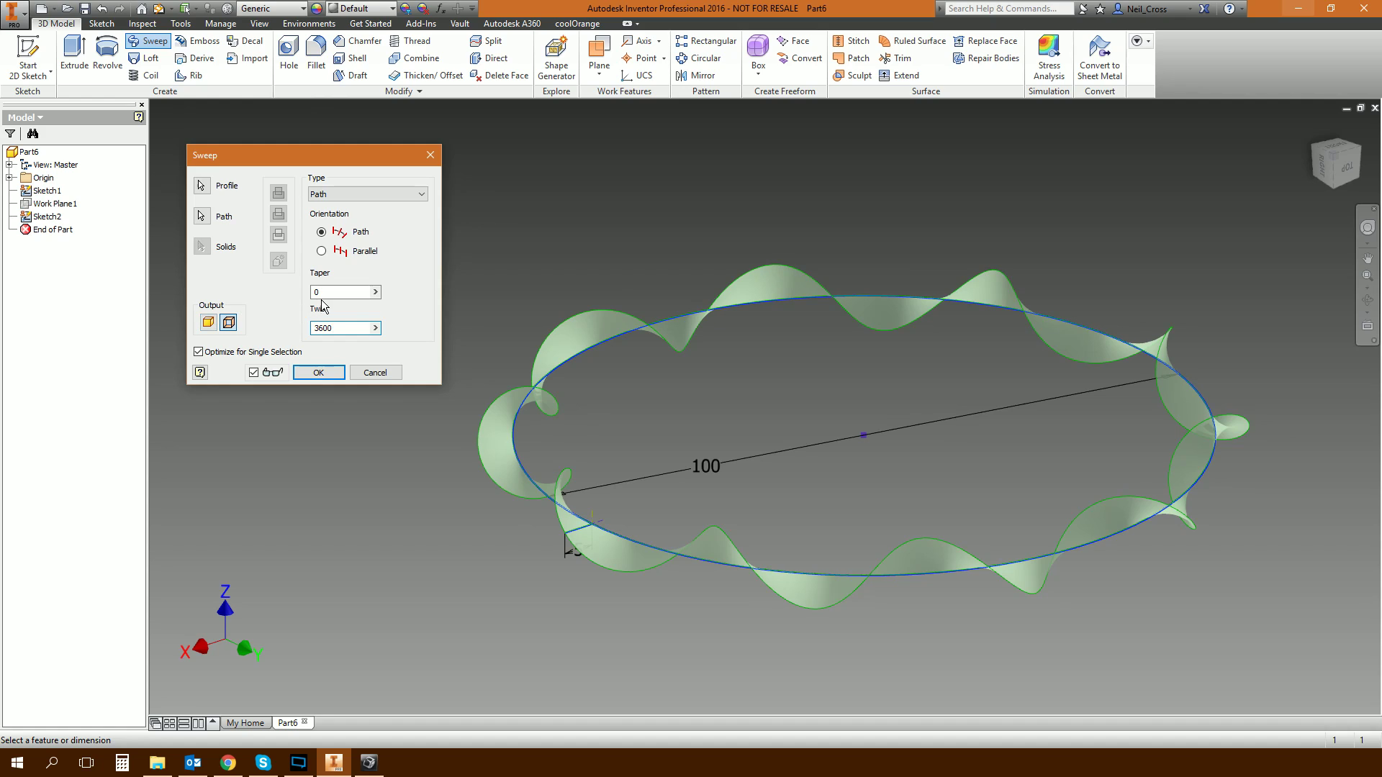
type("7200")
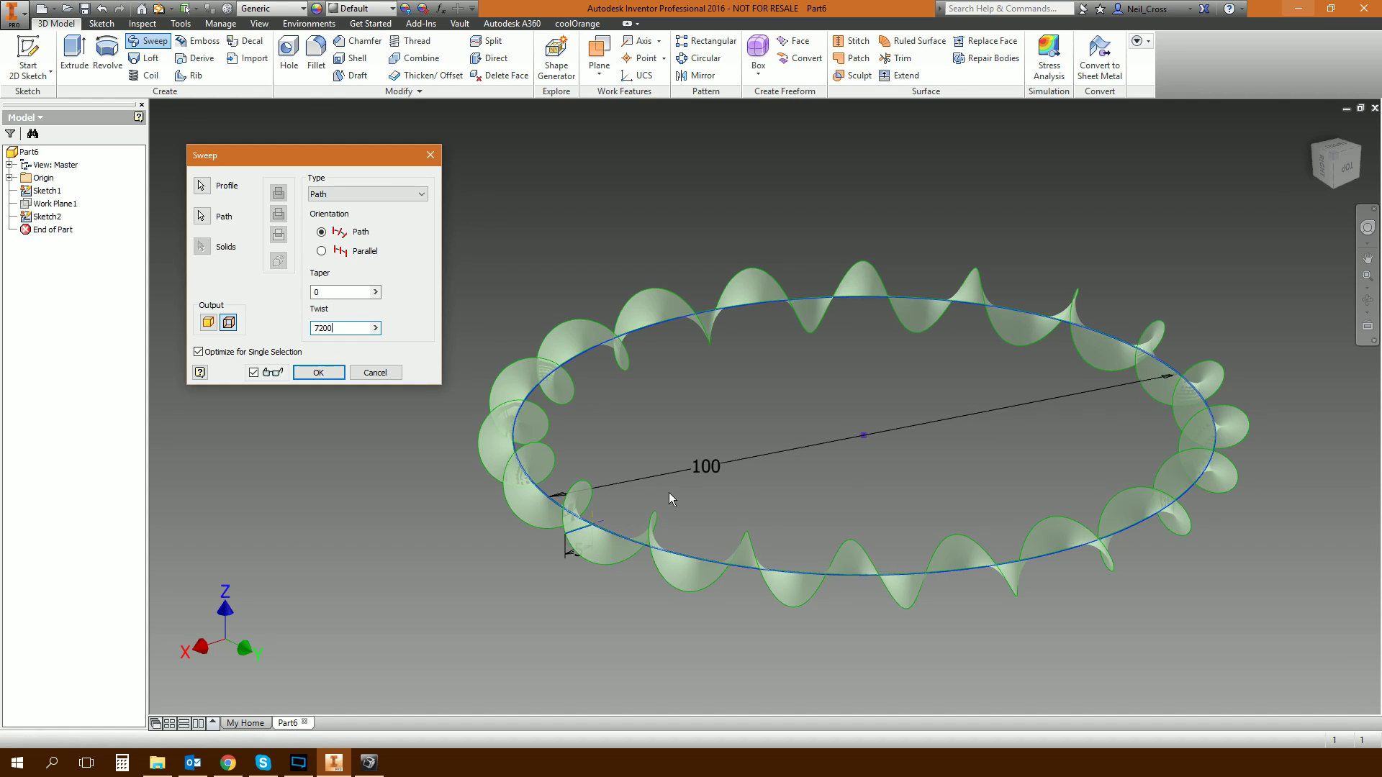
Set the sweep's twist to 7200 degrees and create the twisted surface.
scroll(709, 500, "up", 3)
scroll(714, 501, "down", 2)
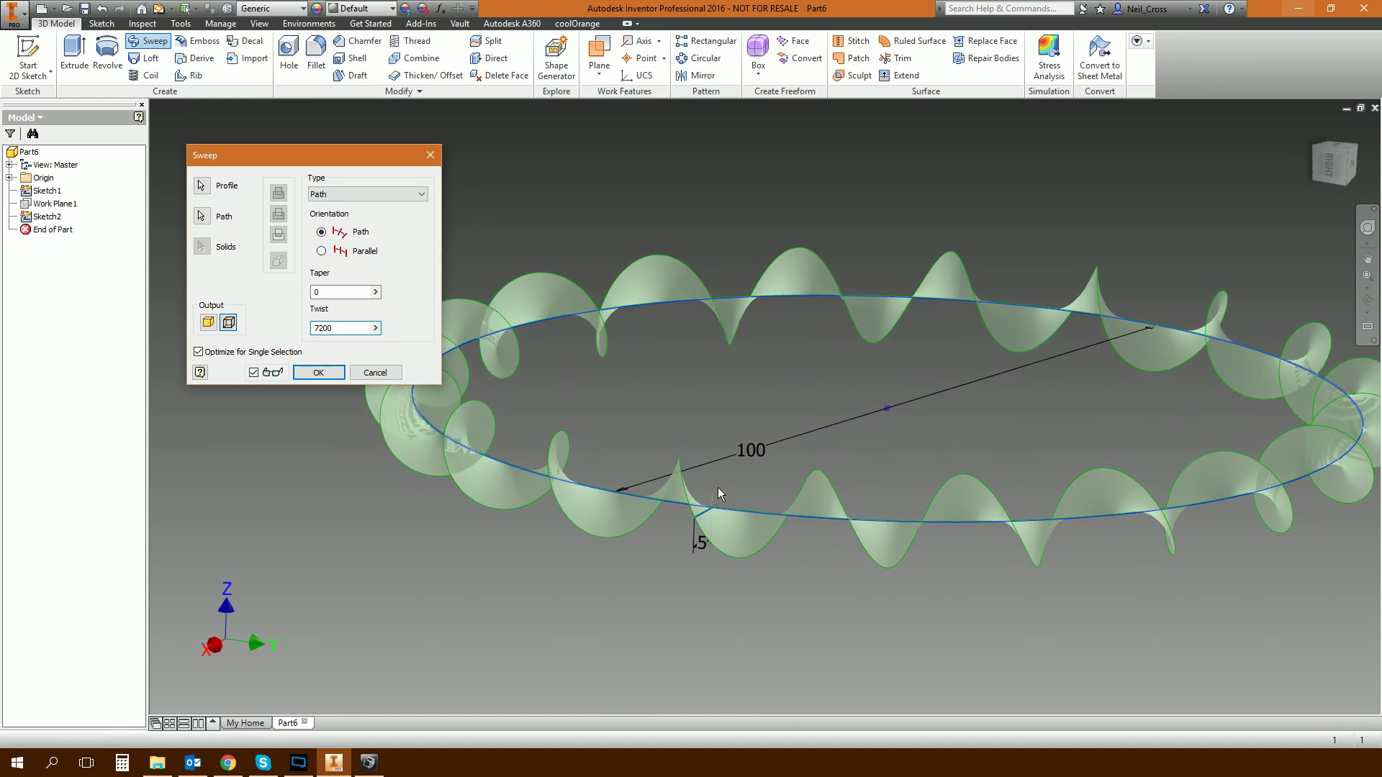
left_click(318, 372)
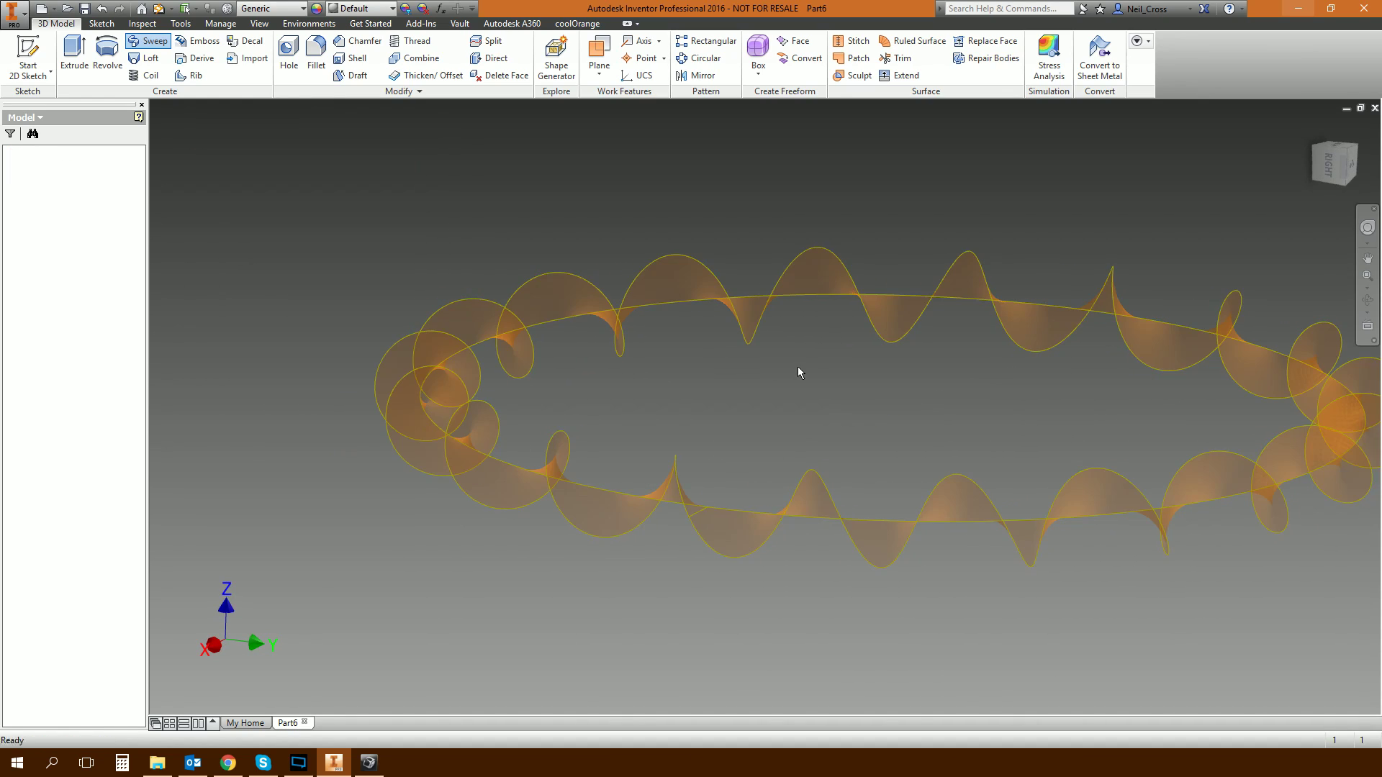
middle_click_drag(797, 366, 658, 516, "shift")
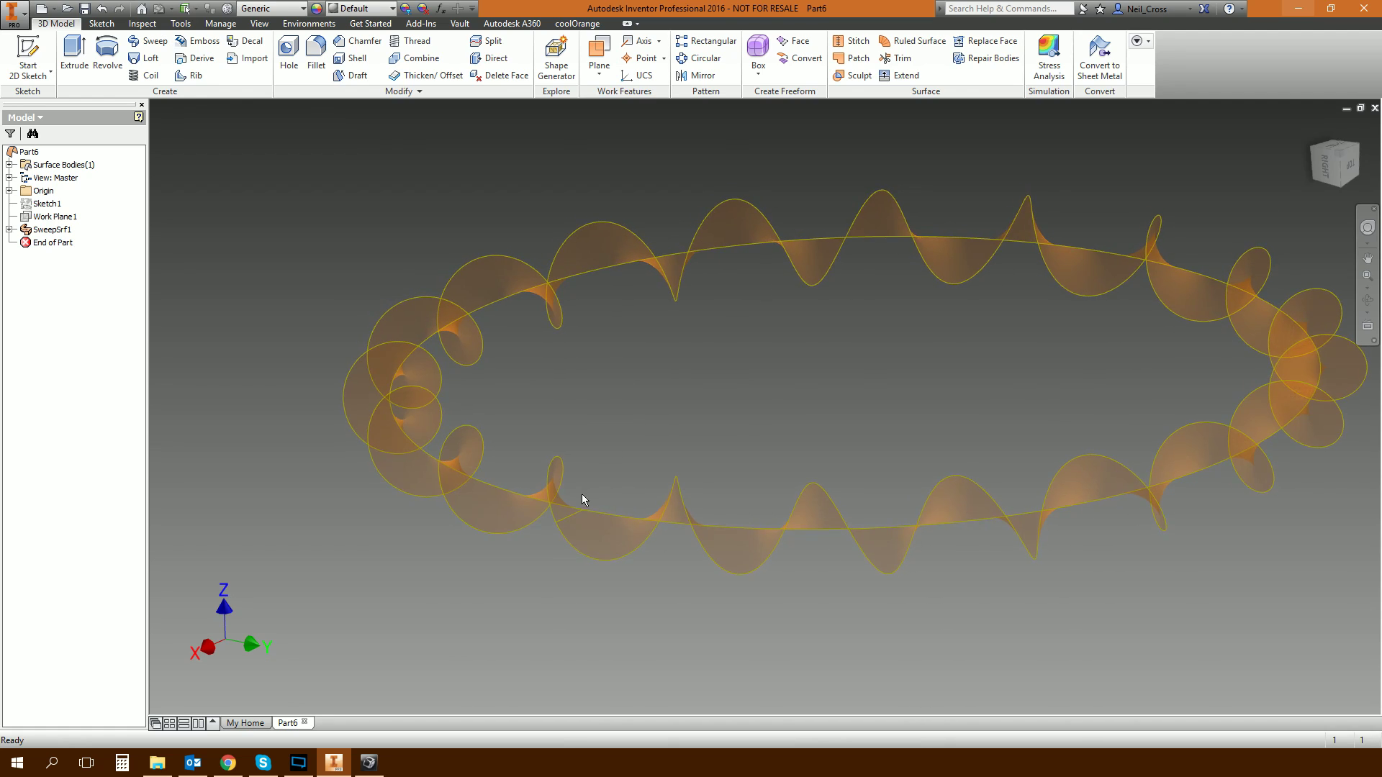
middle_click_drag(582, 494, 634, 422, "shift")
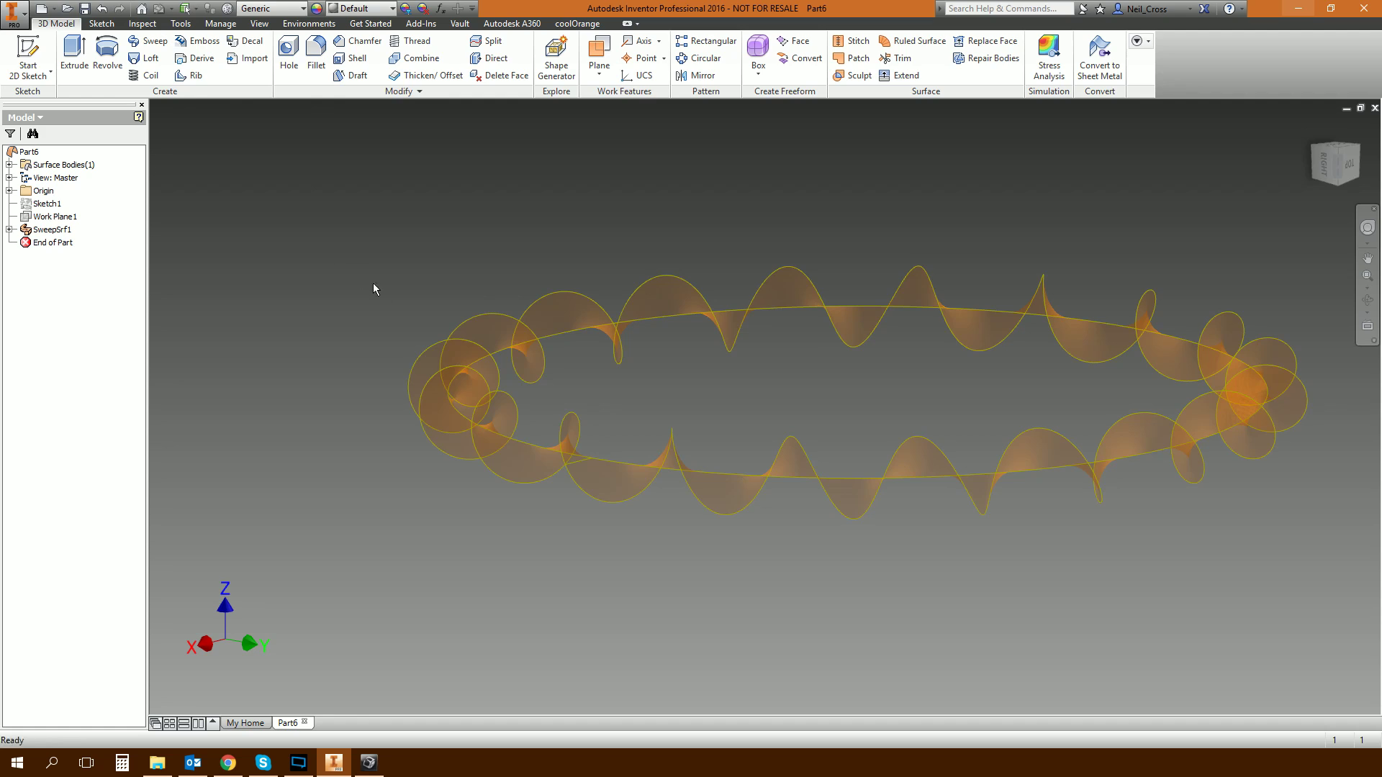
scroll(698, 400, "down", 6)
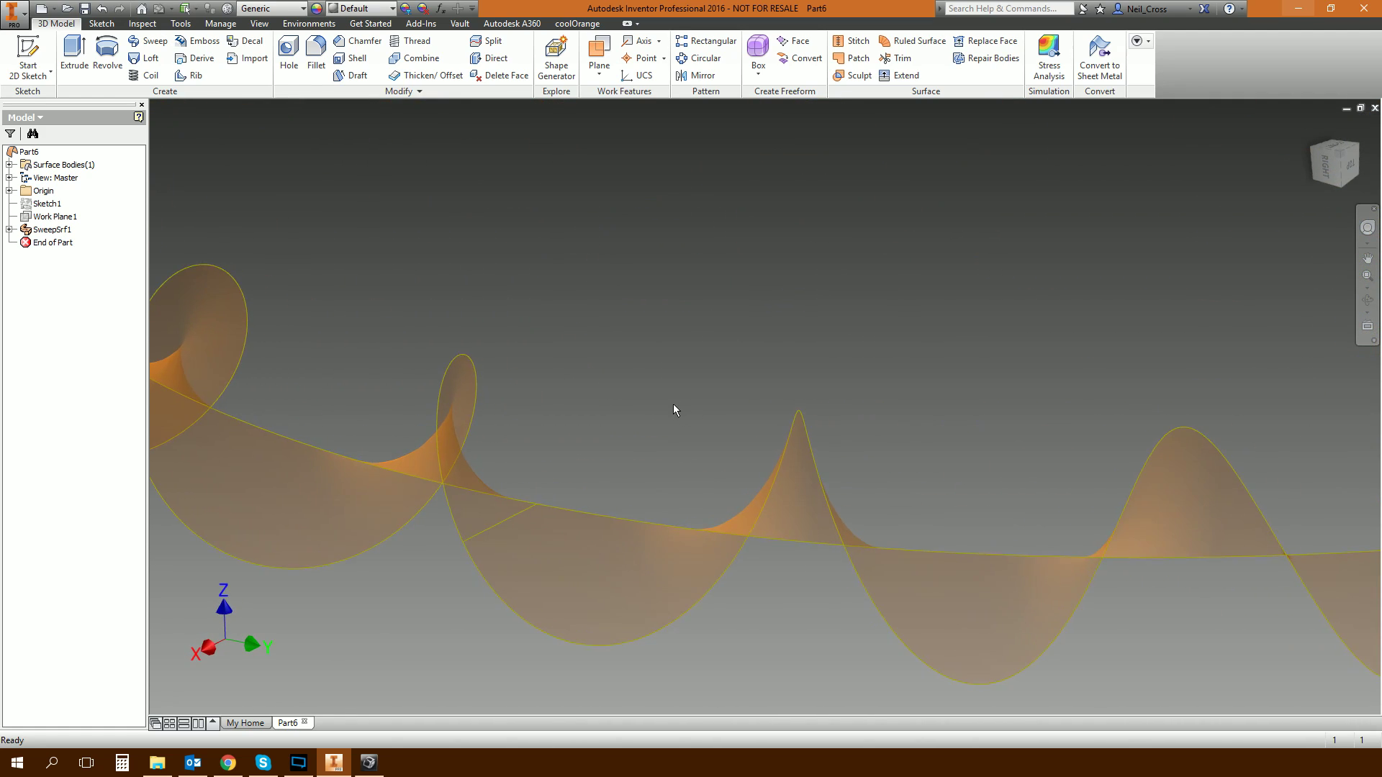
Create a work plane at the outer endpoint of the 5 mm profile line, normal to the twisted surface's helical edge.
middle_click_drag(673, 404, 629, 386, "shift")
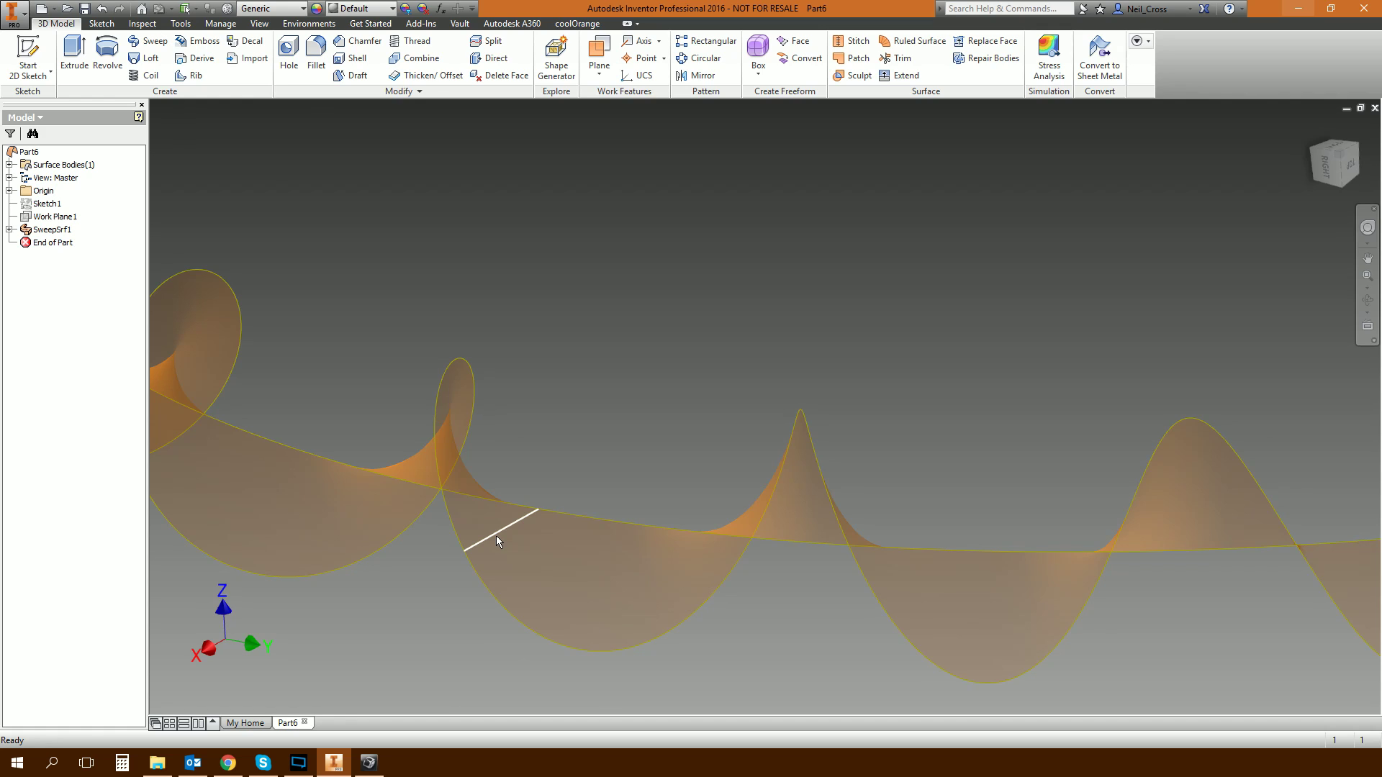
middle_click_drag(483, 542, 512, 517, "shift")
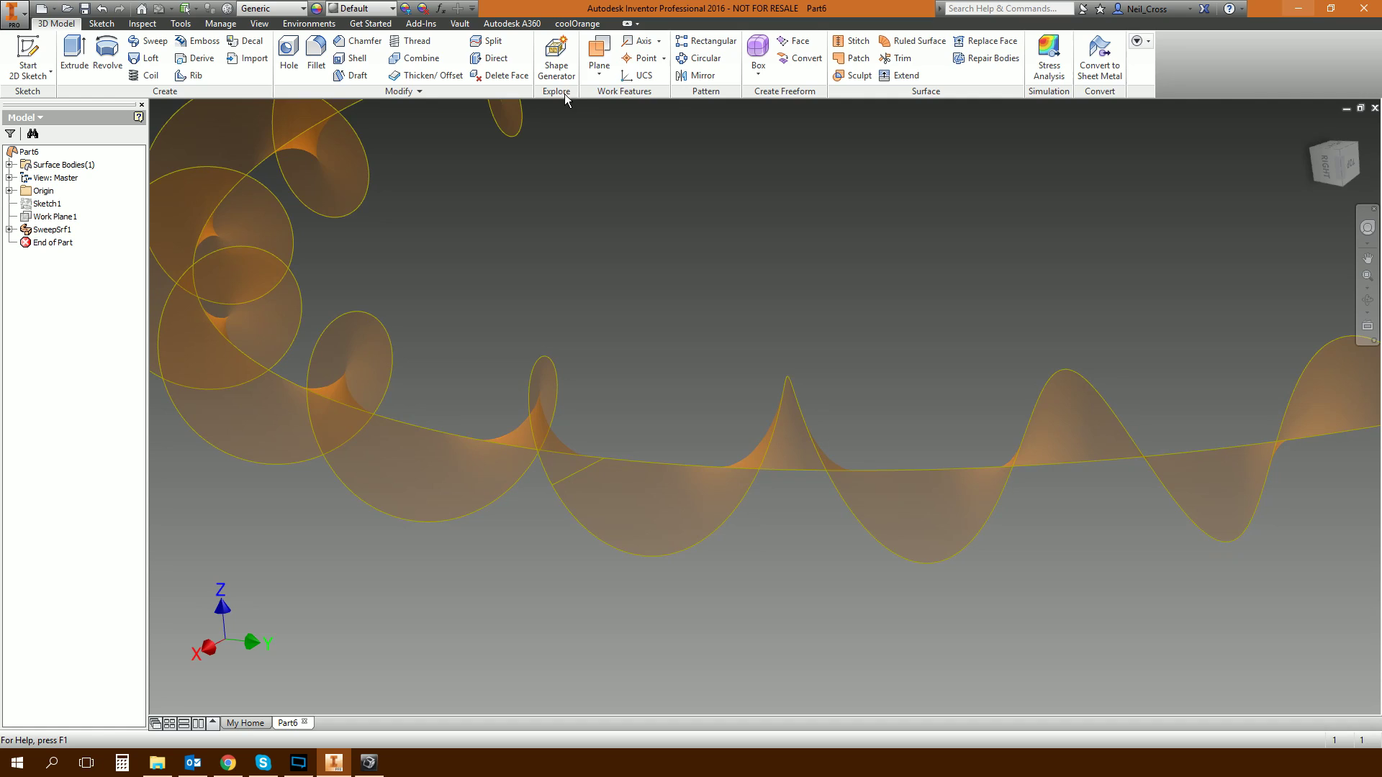
left_click(598, 55)
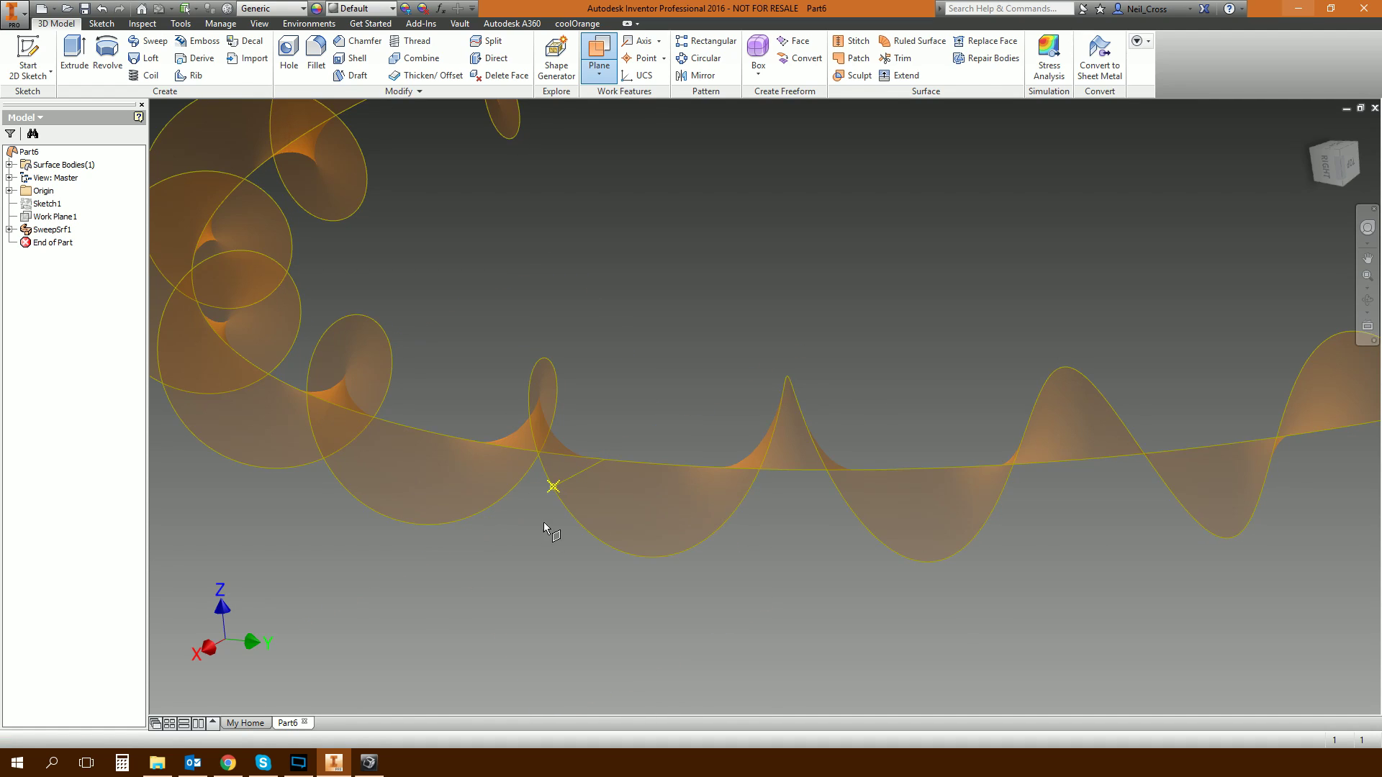
left_click(540, 478)
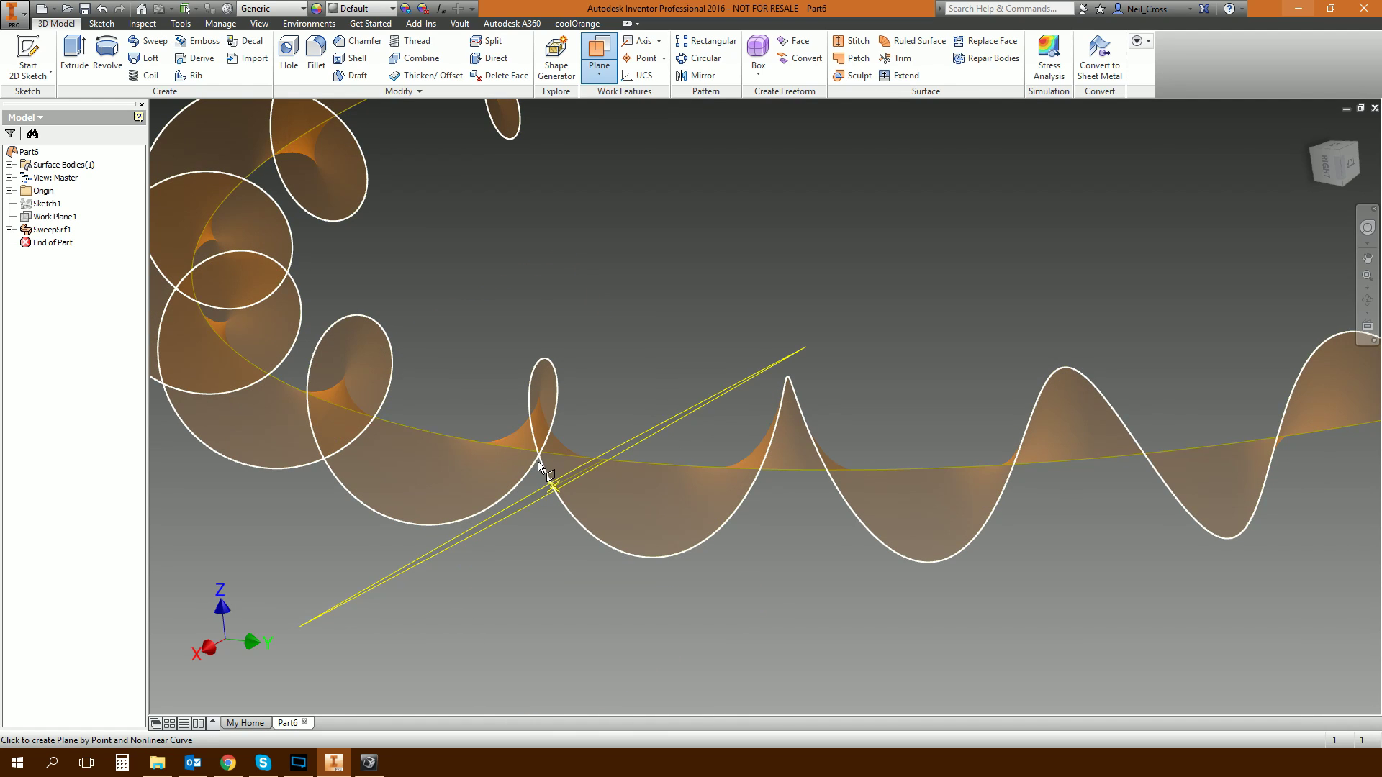
left_click(542, 473)
Start a 2D sketch on the new work plane and project the helical edge's endpoint into it.
middle_click_drag(542, 470, 385, 304, "shift")
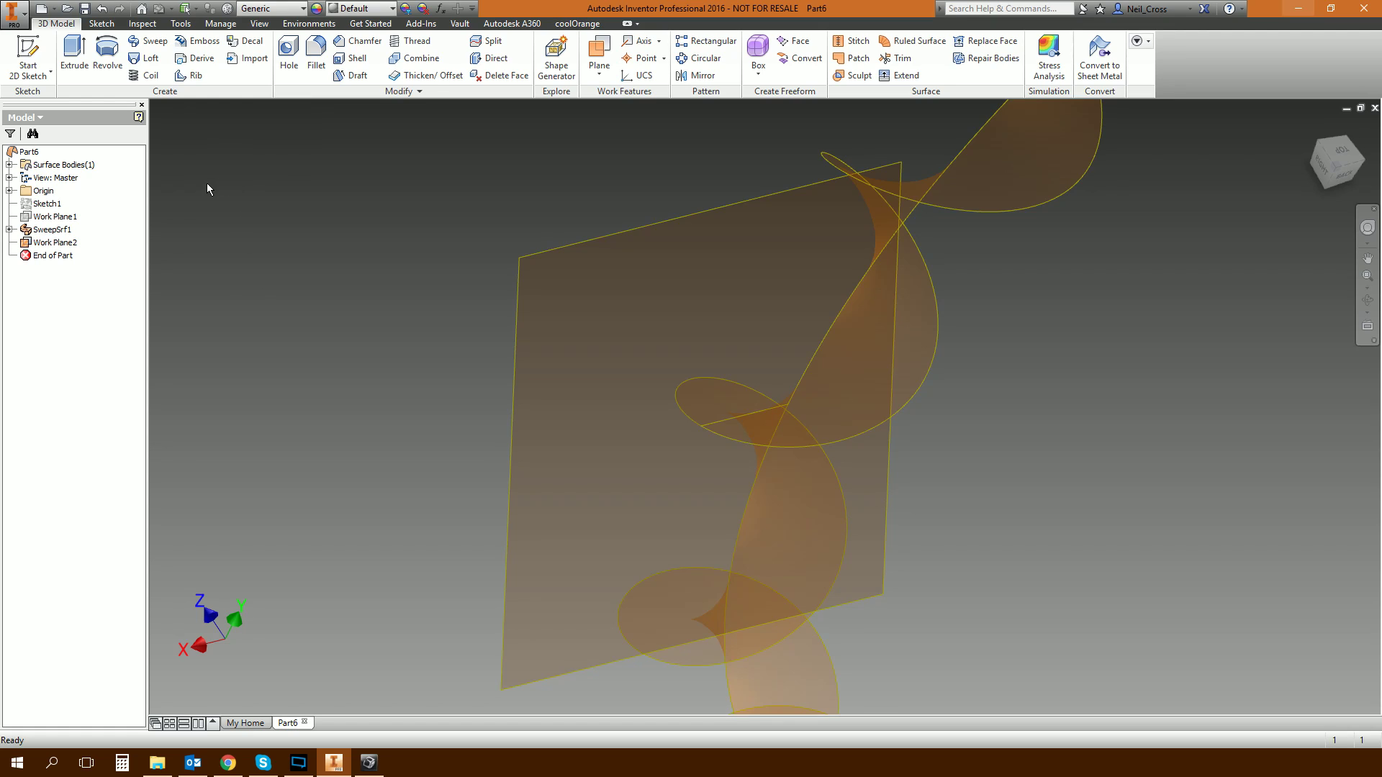
left_click(29, 52)
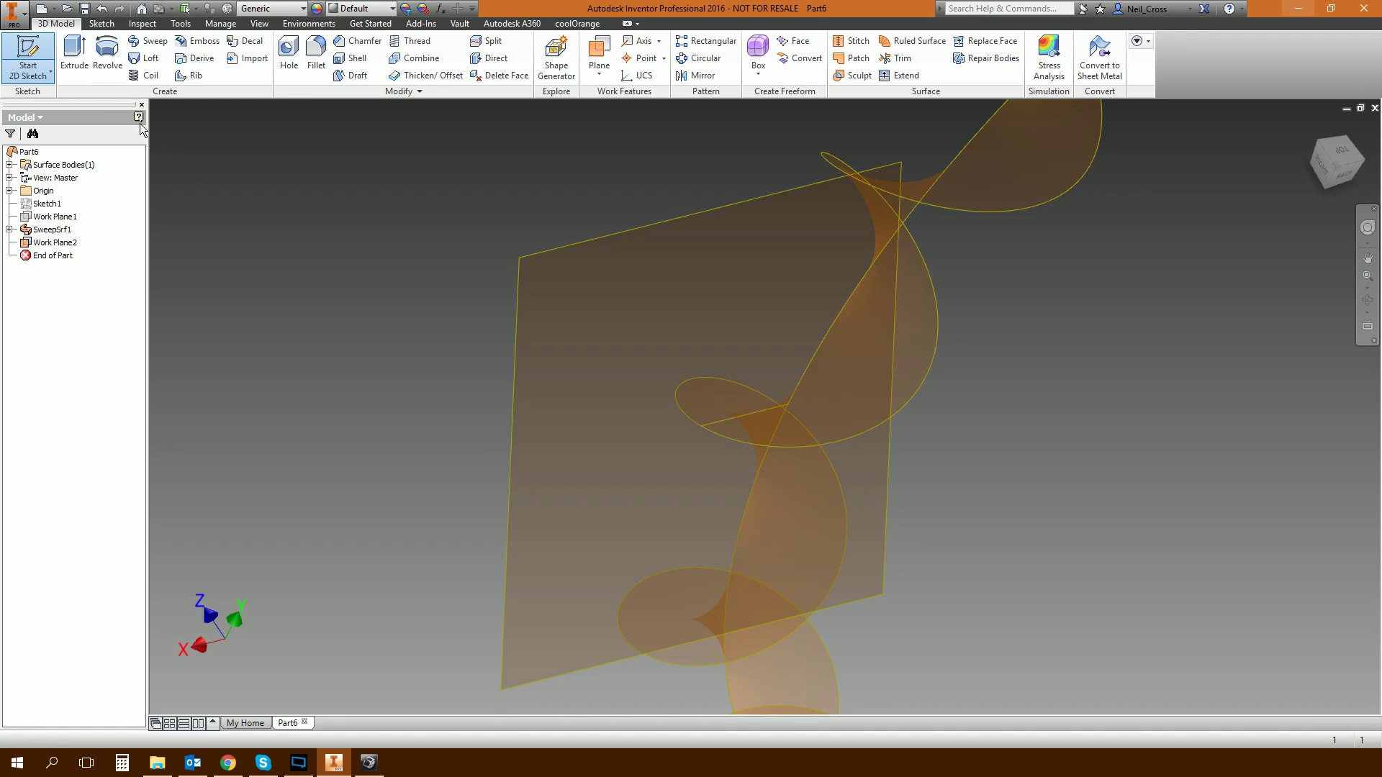
left_click(524, 345)
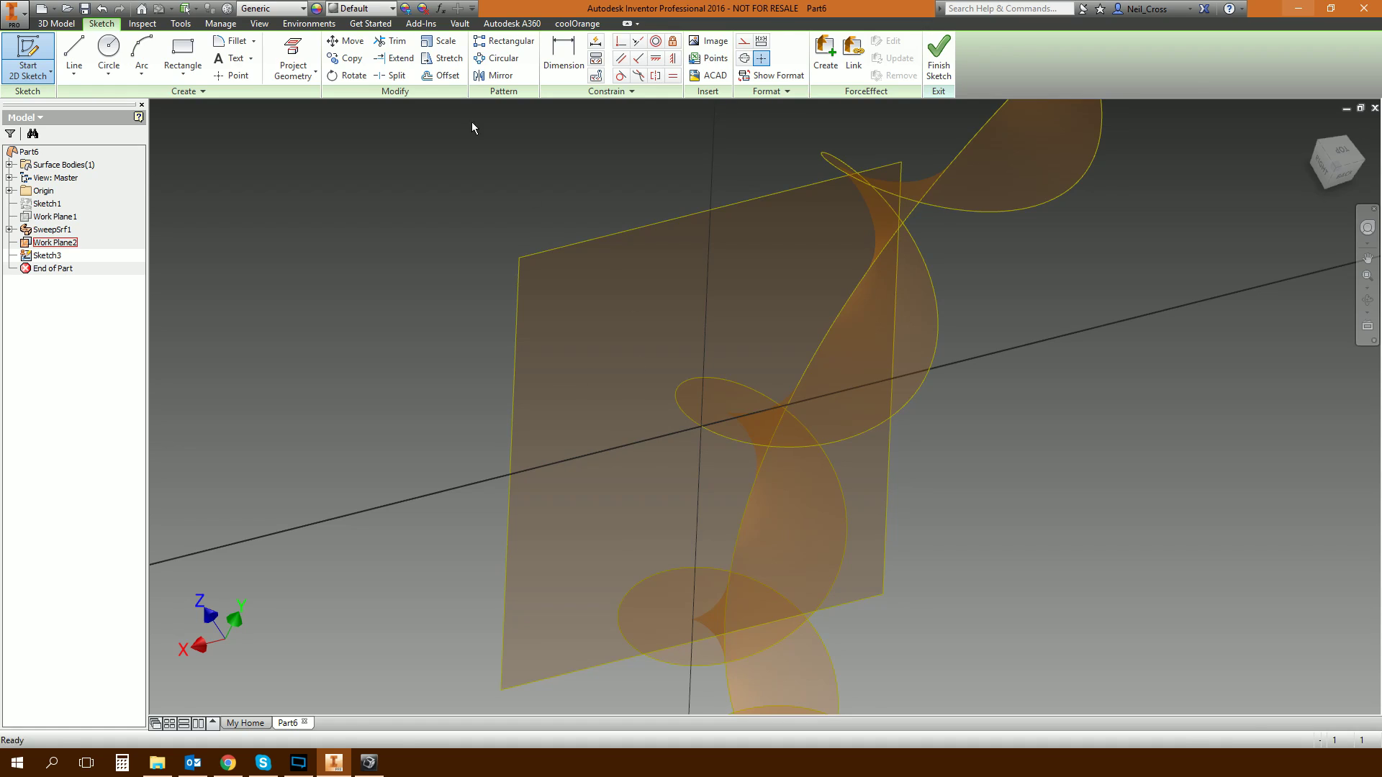
left_click(293, 59)
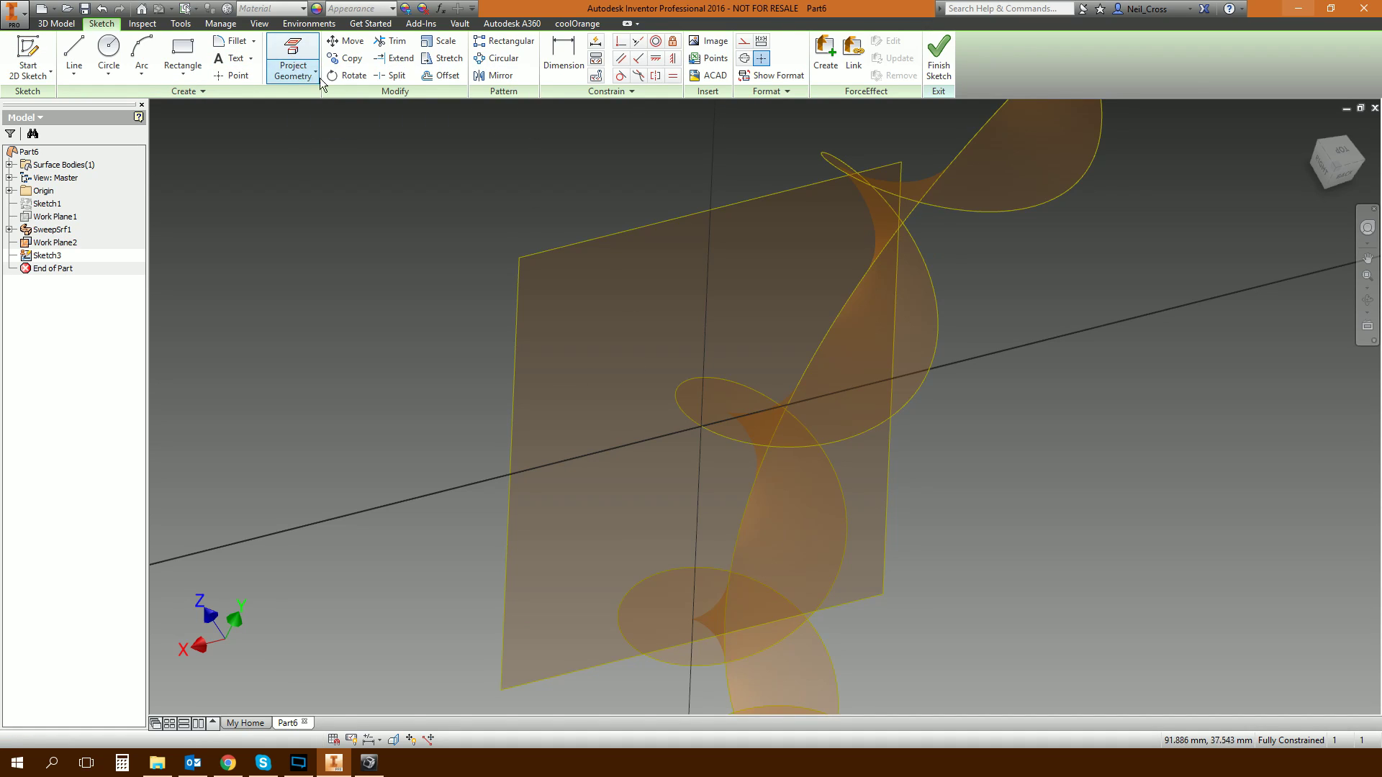
left_click(701, 426)
Draw a 2 mm diameter circle centred on the projected endpoint.
left_click(108, 50)
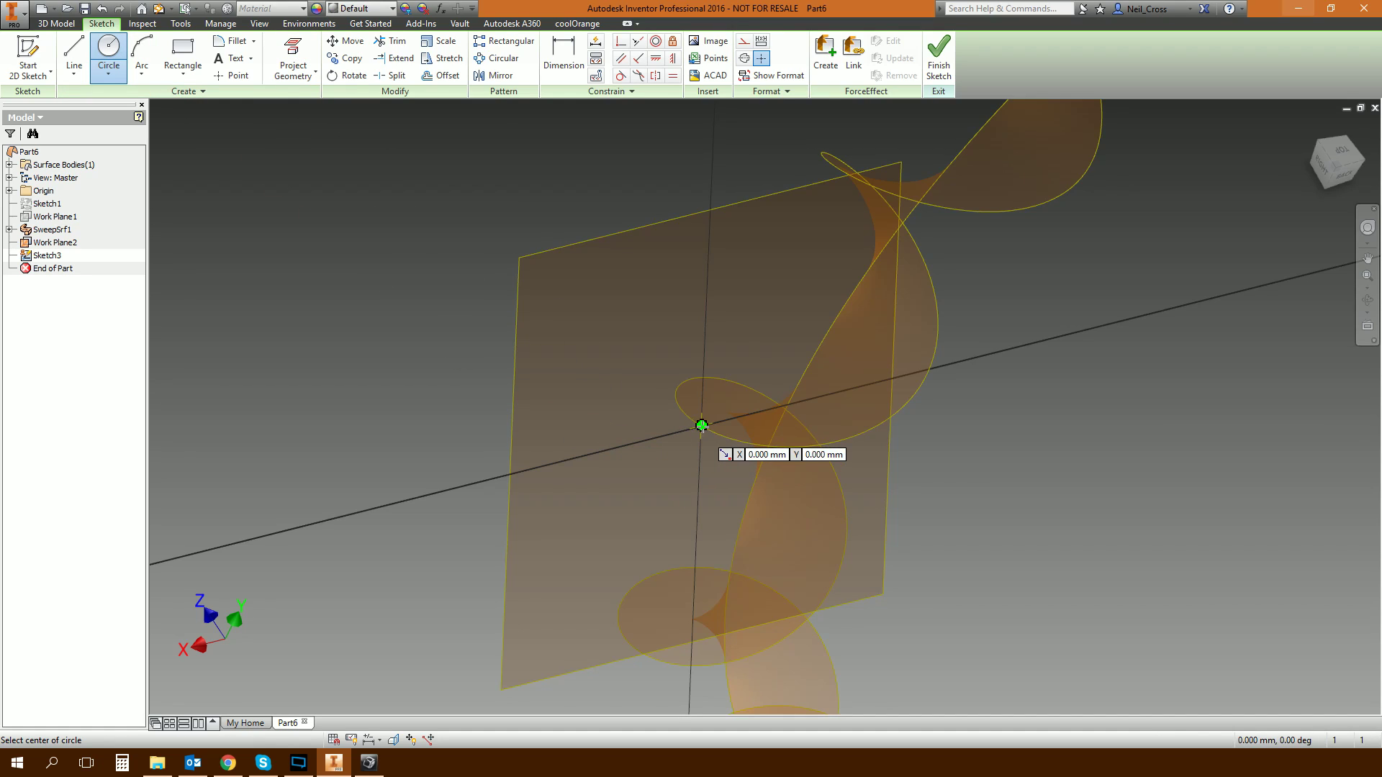
left_click(702, 426)
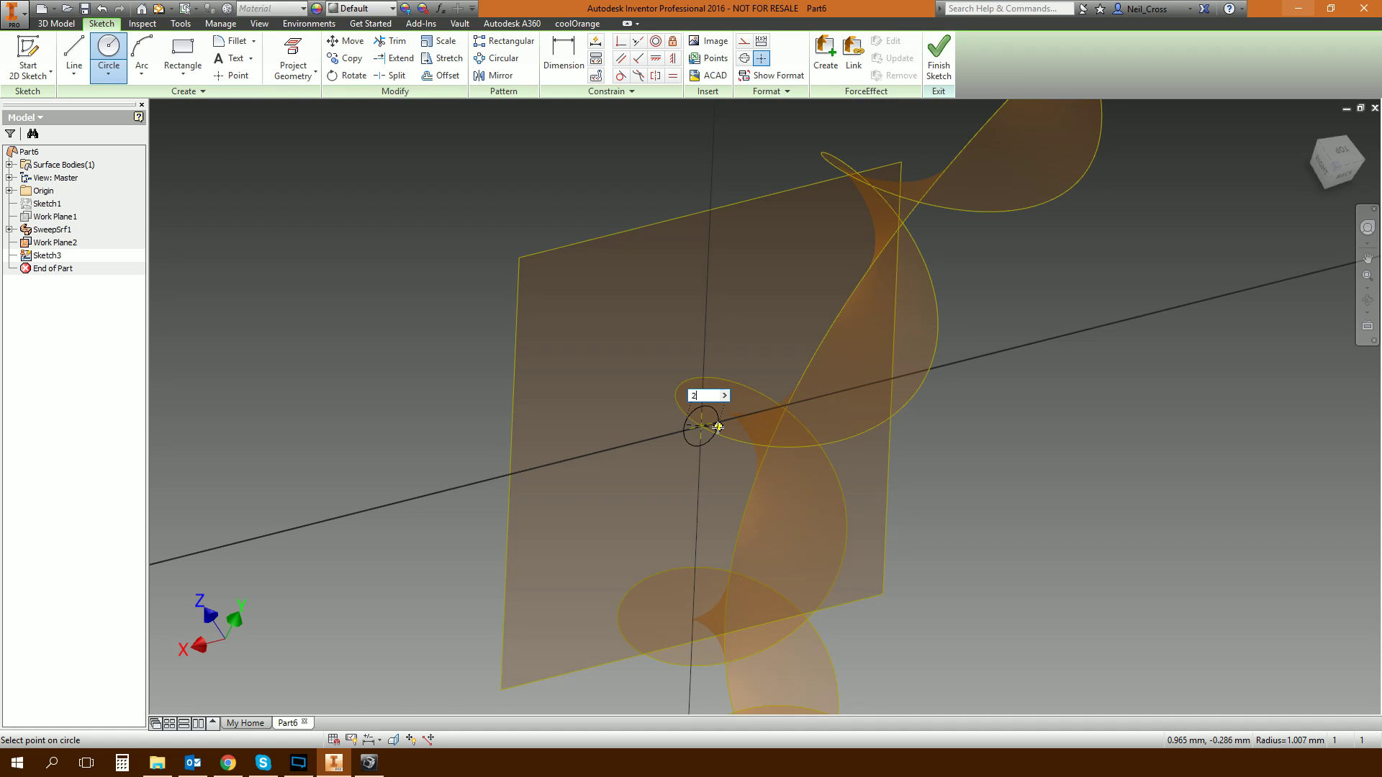
left_click(718, 426)
scroll(864, 497, "down", 6)
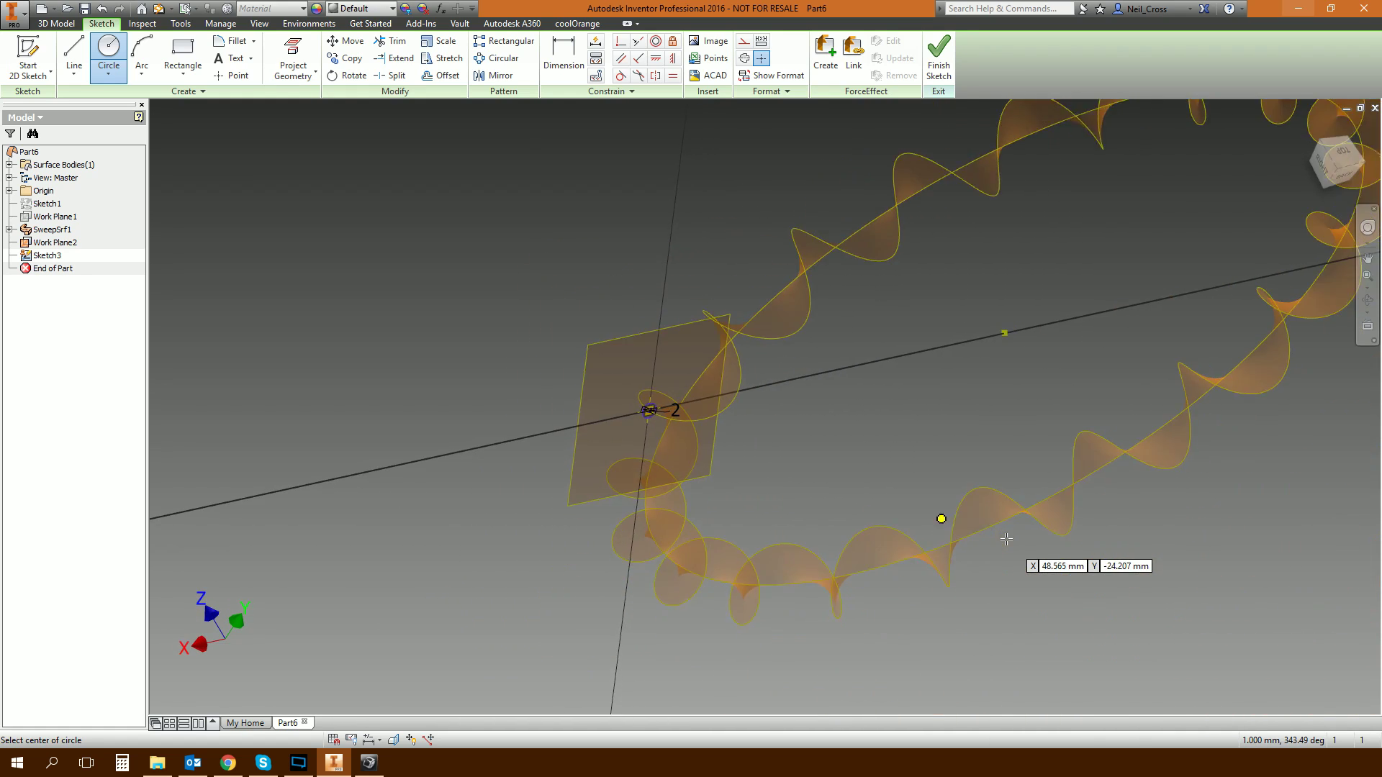
scroll(985, 539, "down", 8)
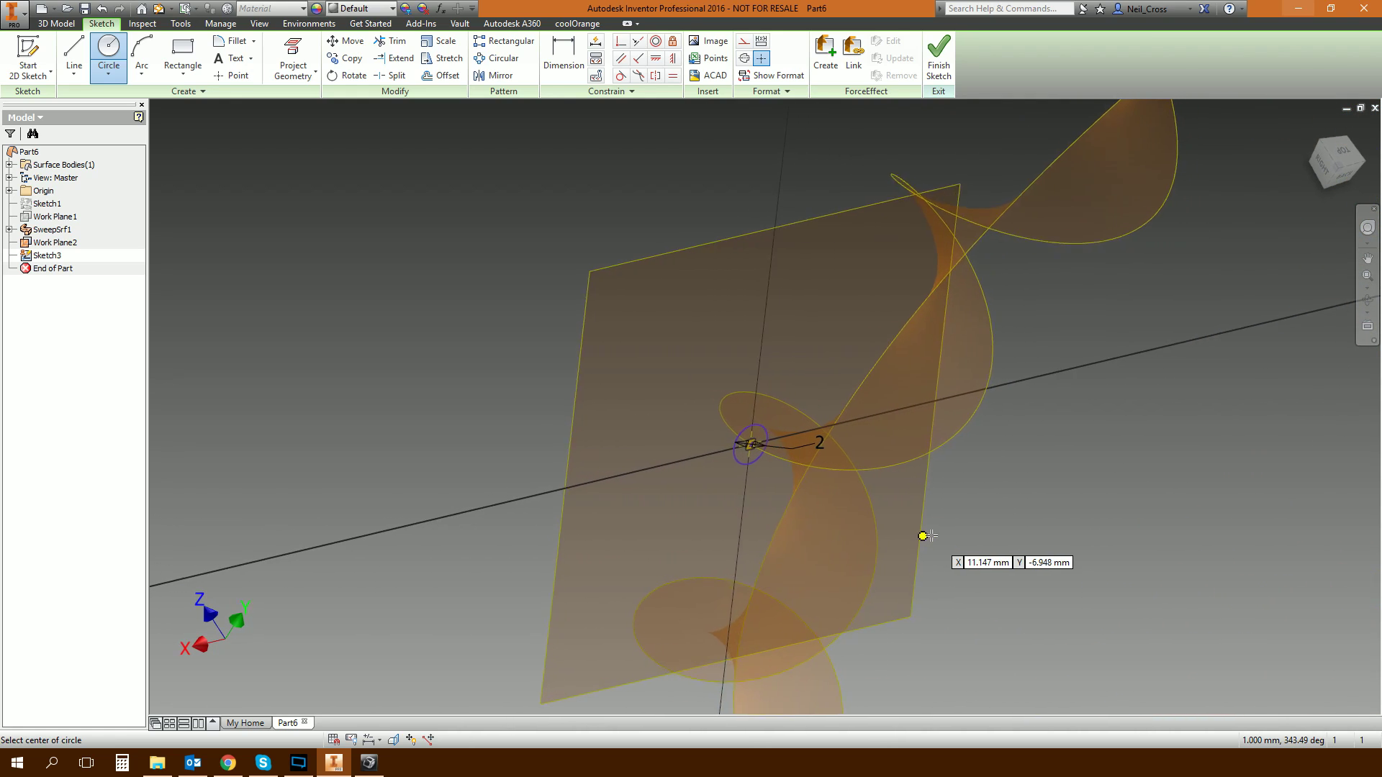
right_click(540, 369)
left_click(528, 308)
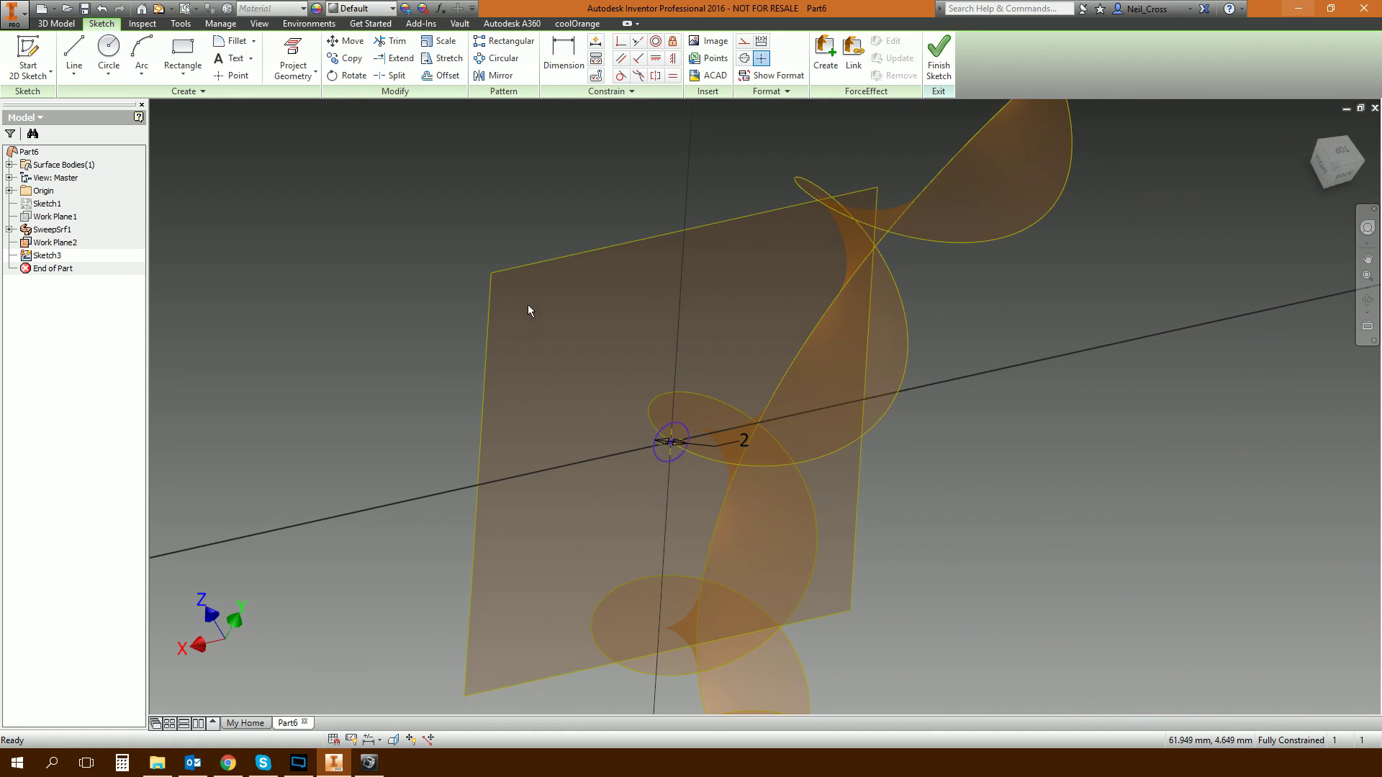
Hide the work plane around the 2 mm circle and finish the sketch.
left_click(533, 267)
right_click(530, 268)
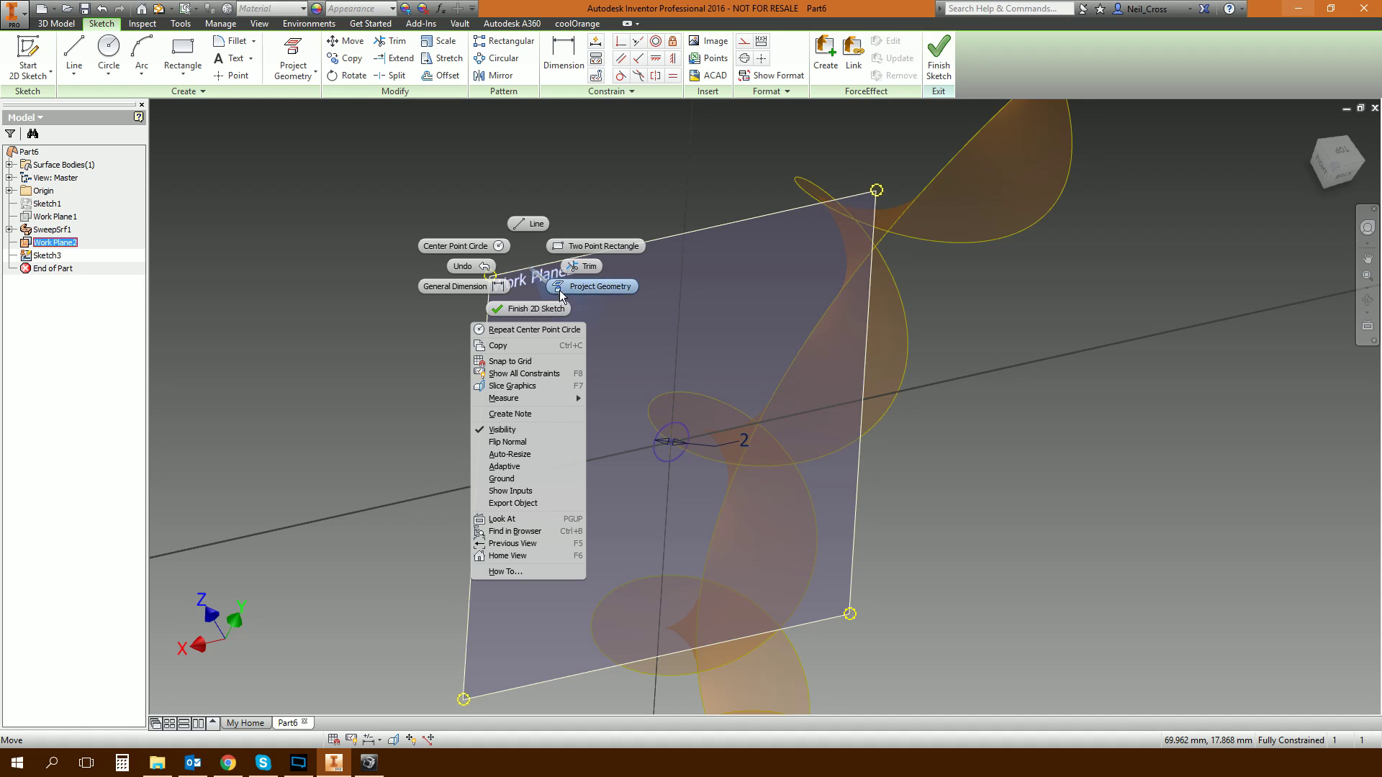
left_click(504, 430)
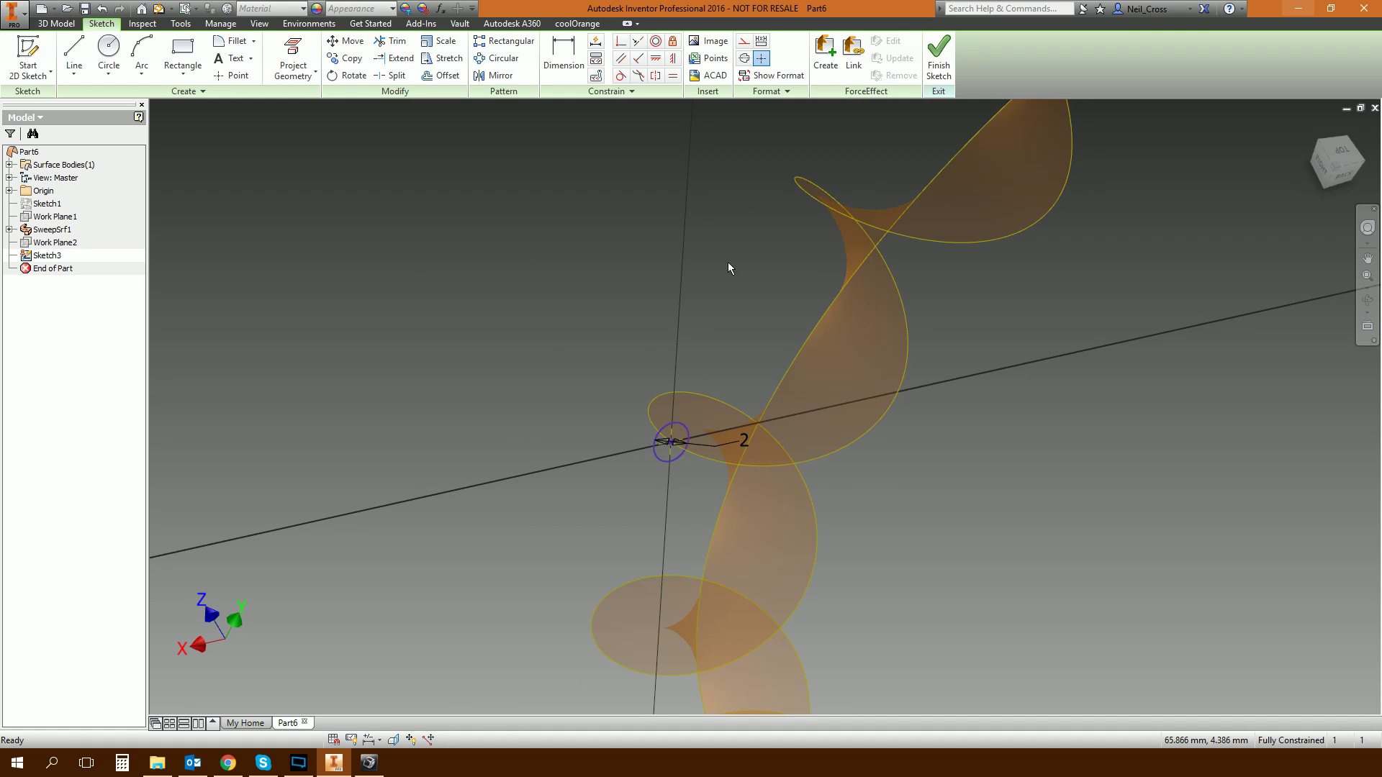
left_click(937, 70)
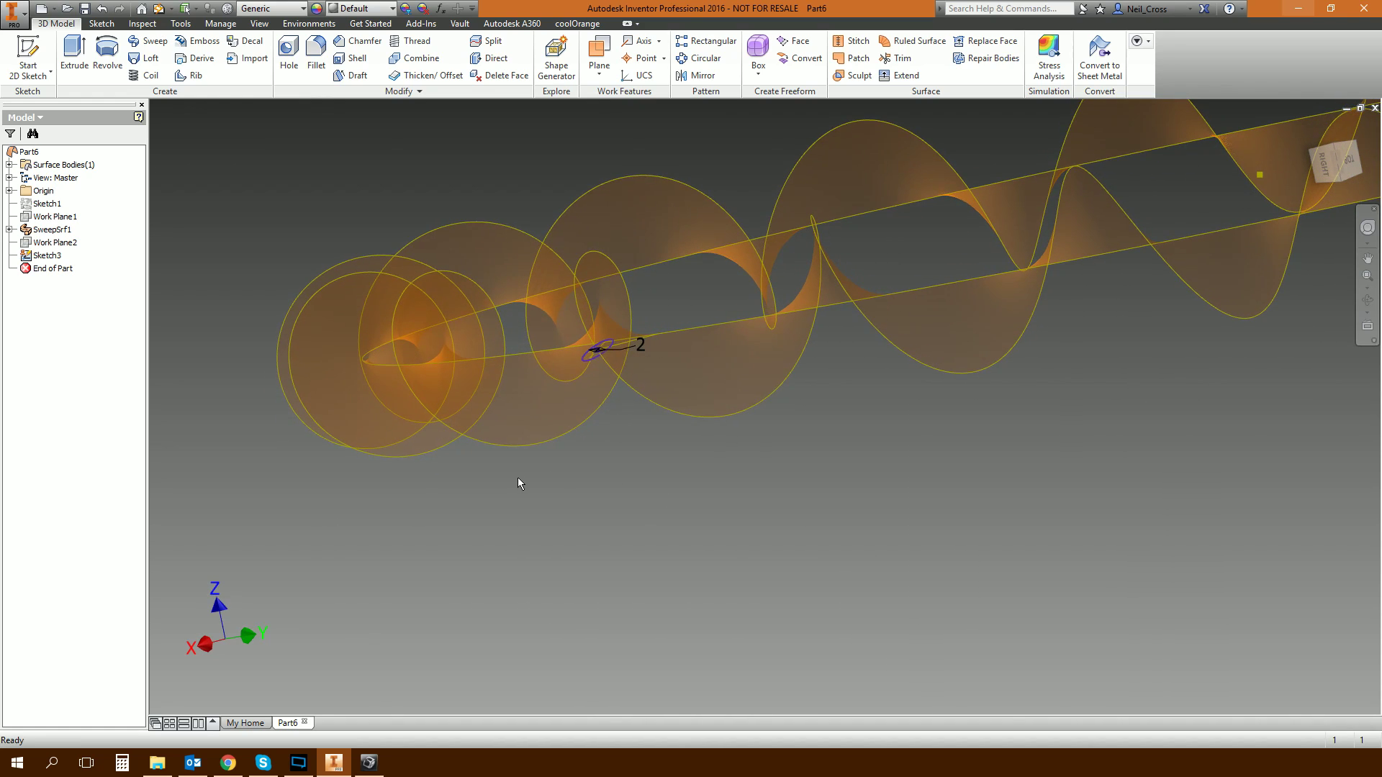
Sweep the 2 mm circle as a solid along the twisted surface's outer helical edge.
left_click(150, 41)
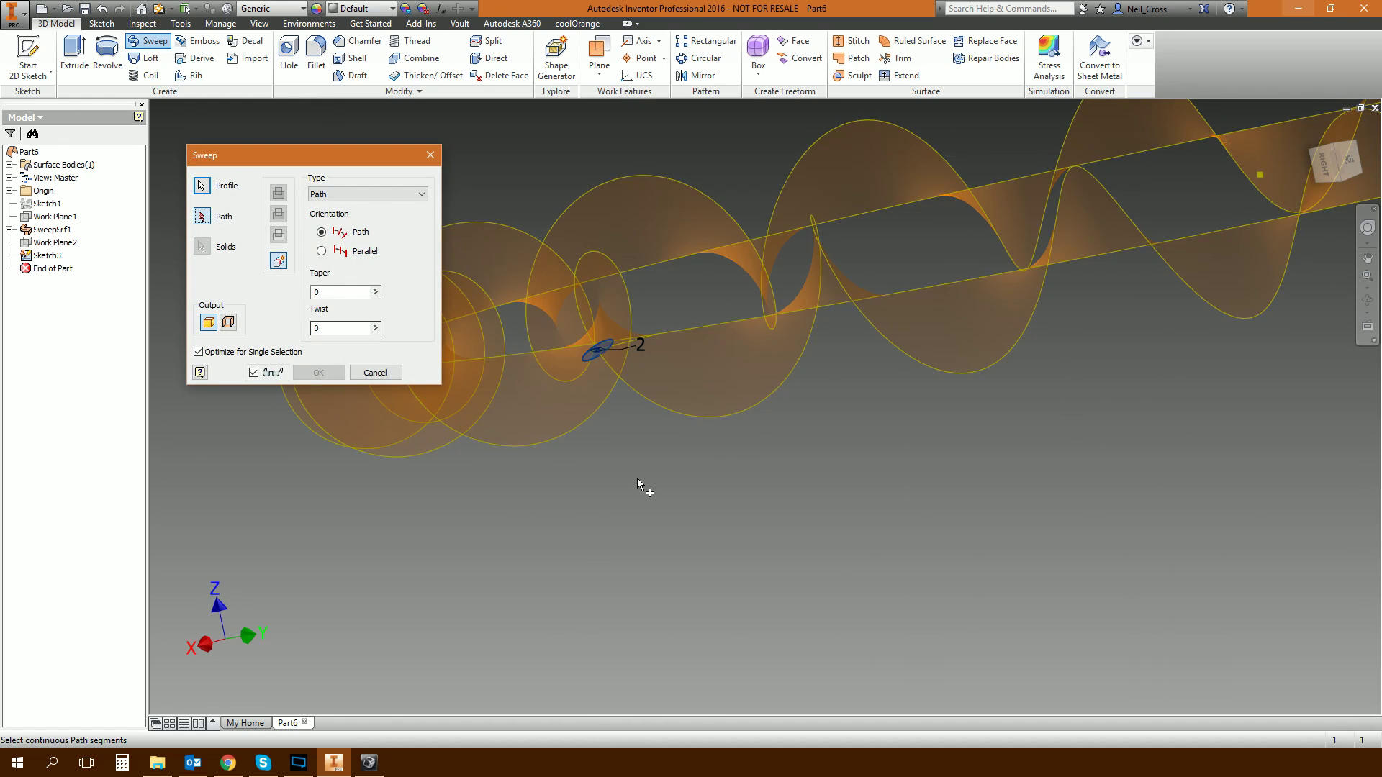
scroll(637, 478, "down", 2)
middle_click_drag(565, 494, 508, 531, "shift")
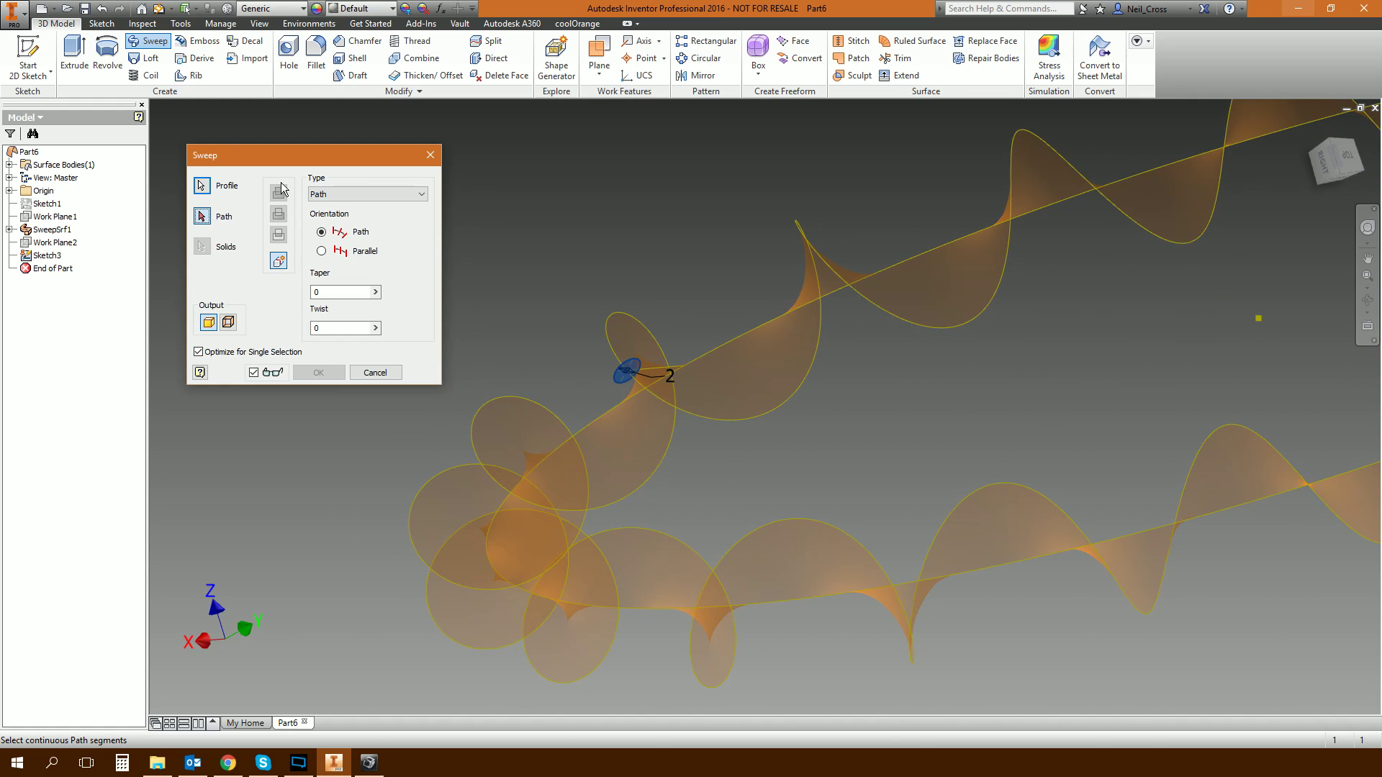
scroll(605, 396, "up", 2)
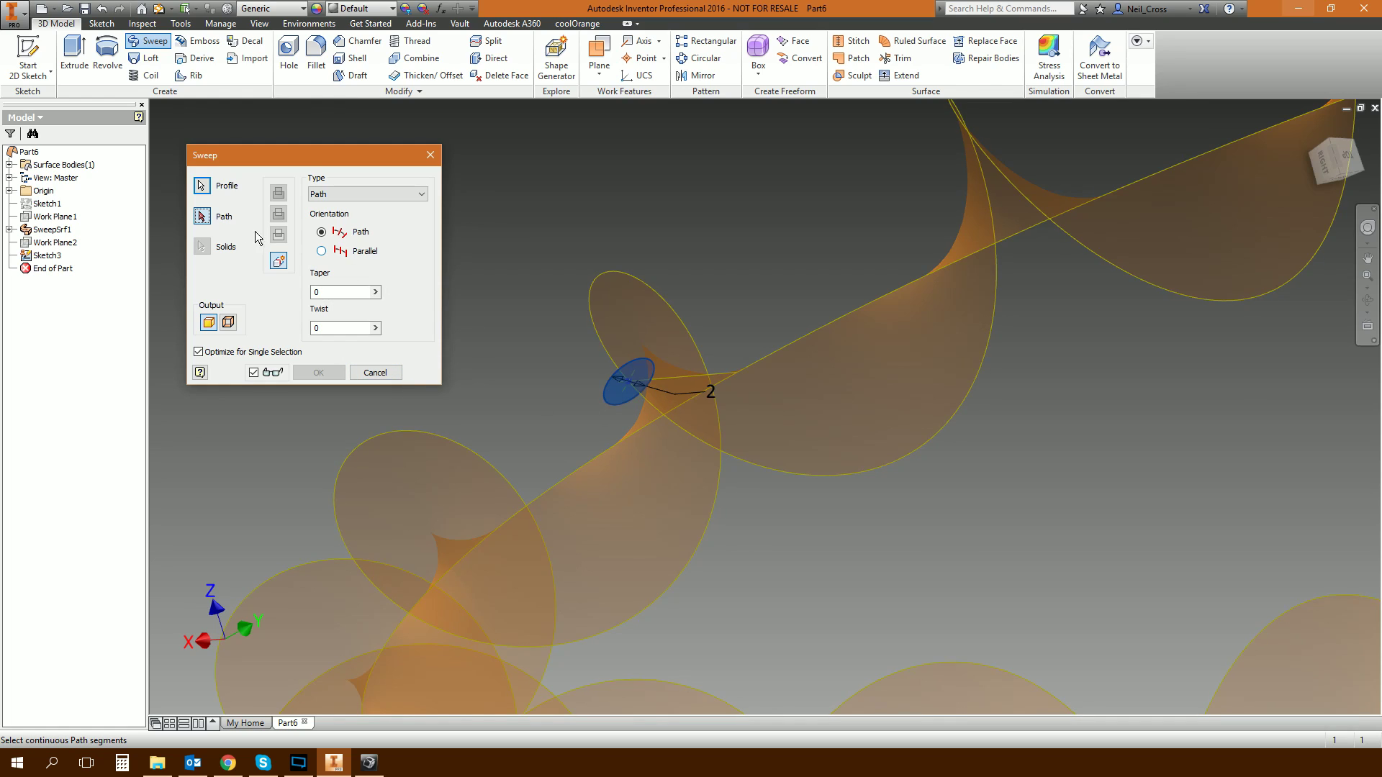
left_click(202, 218)
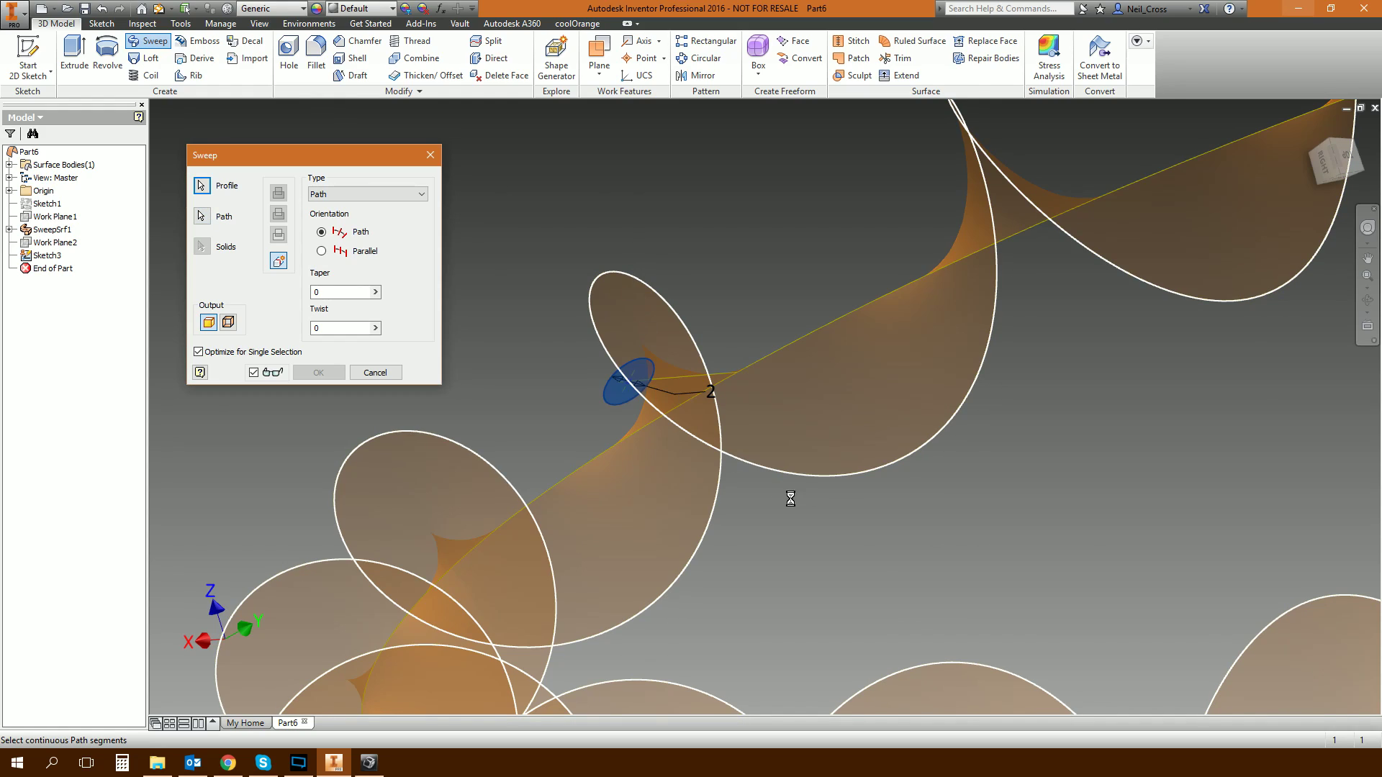
scroll(920, 521, "down", 3)
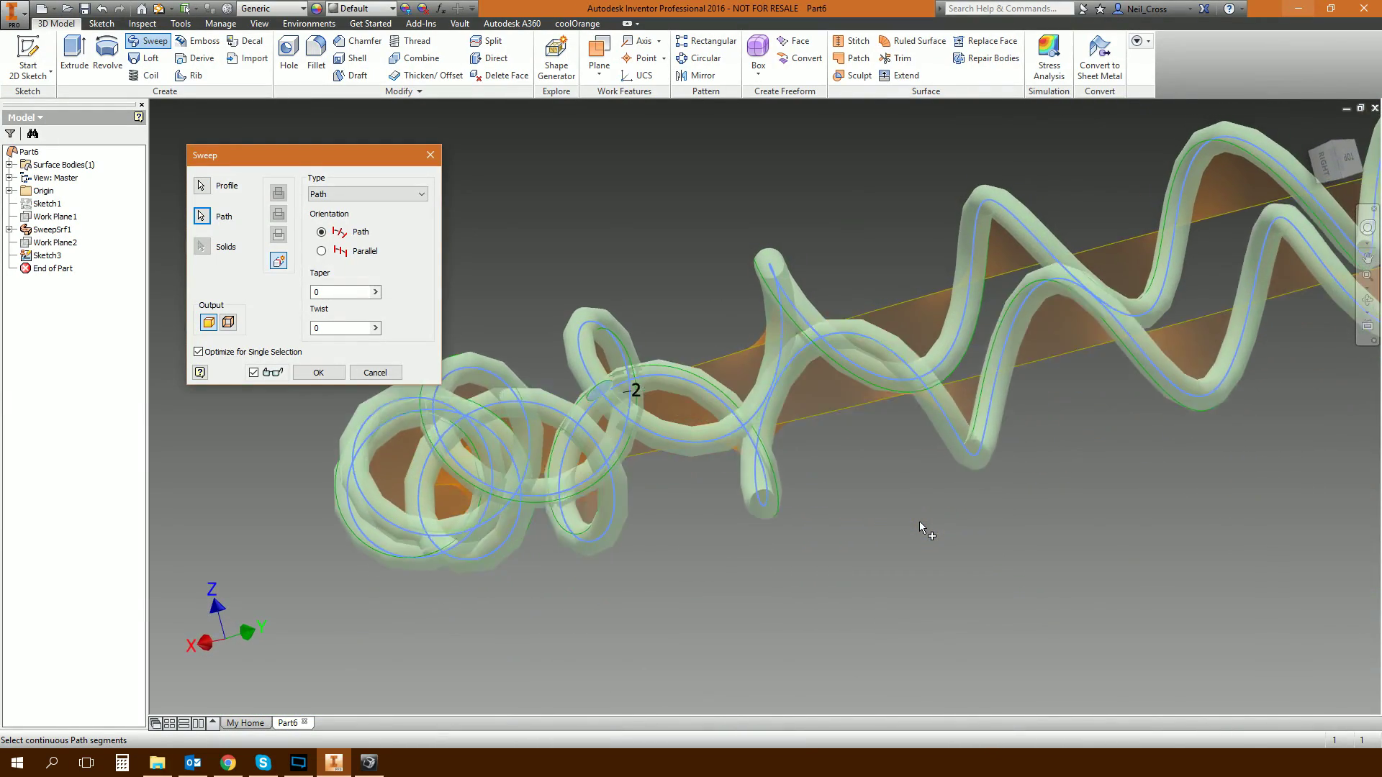
key("F6")
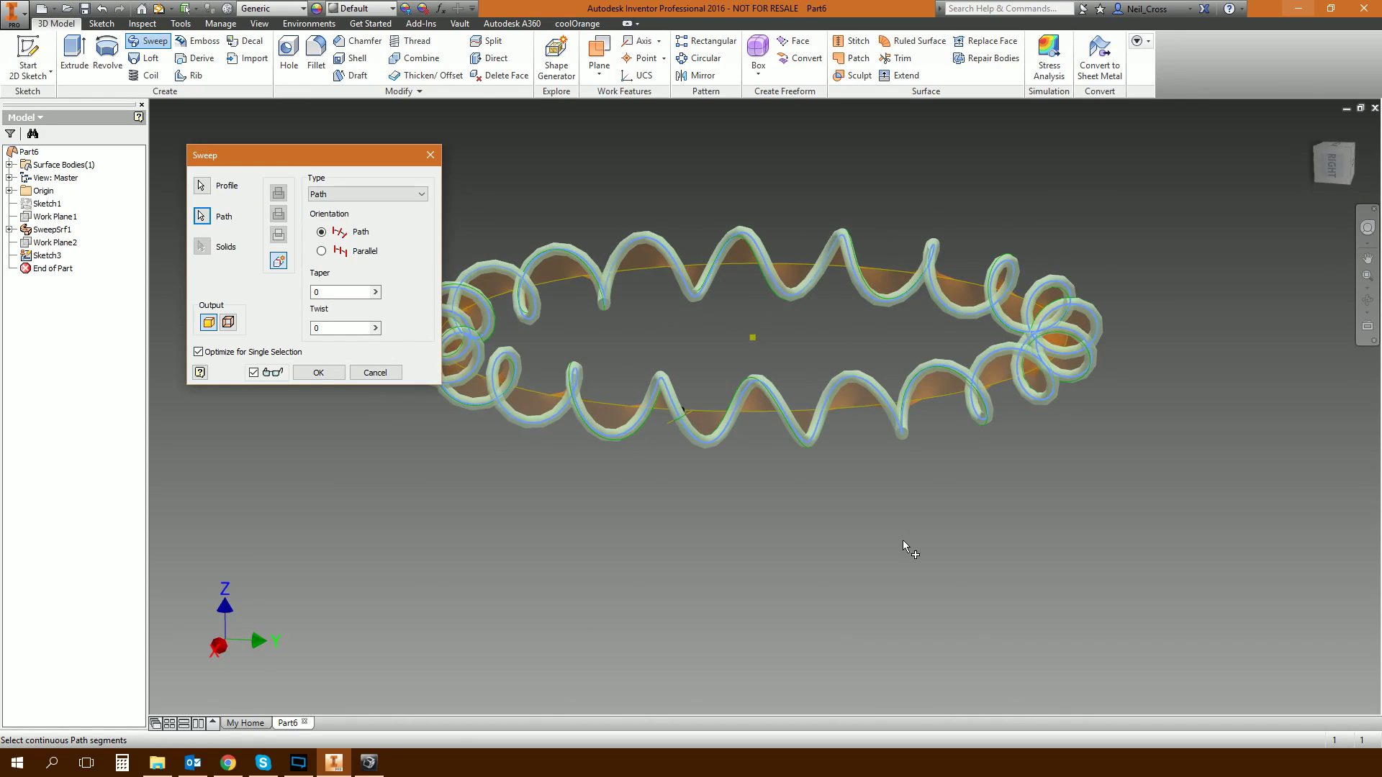
left_click(317, 373)
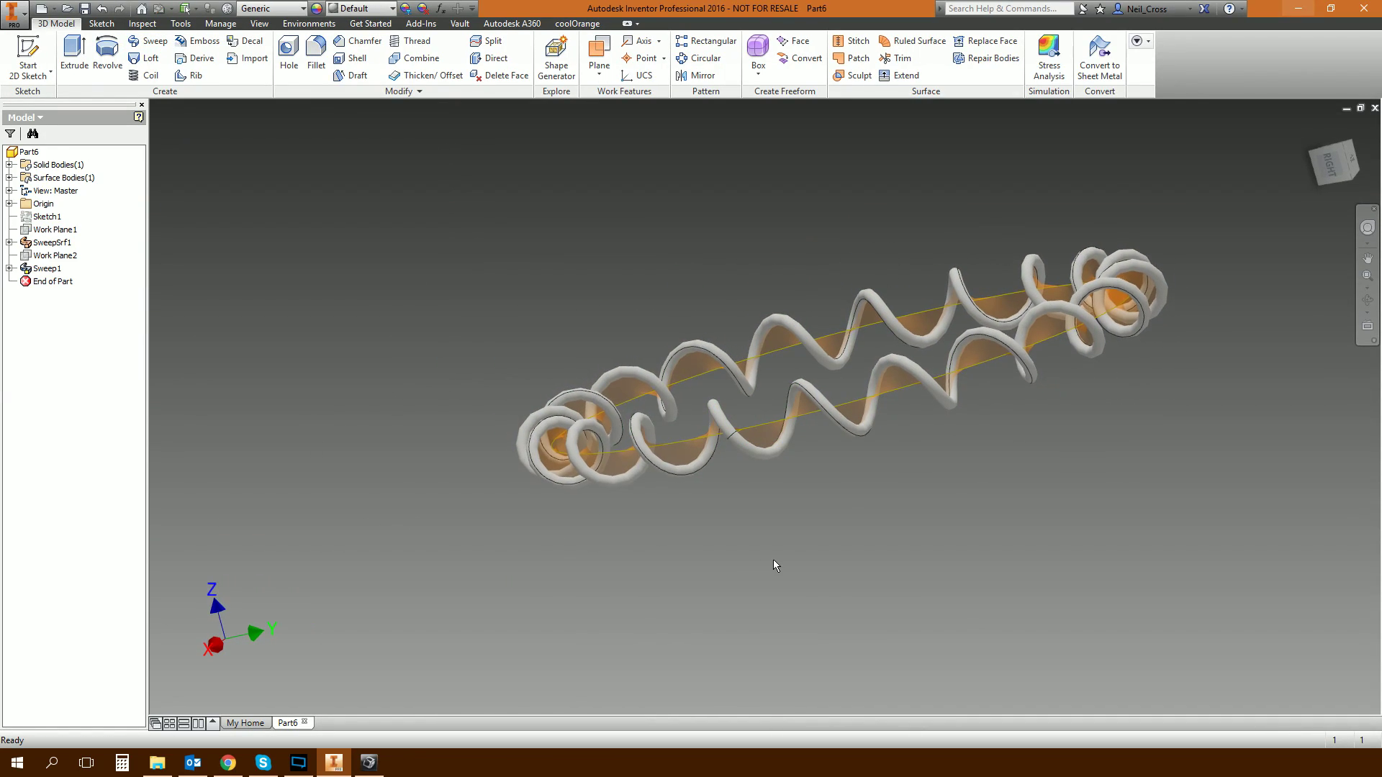
Hide the twisted sweep surface so only the solid coil is displayed.
scroll(773, 560, "up", 10)
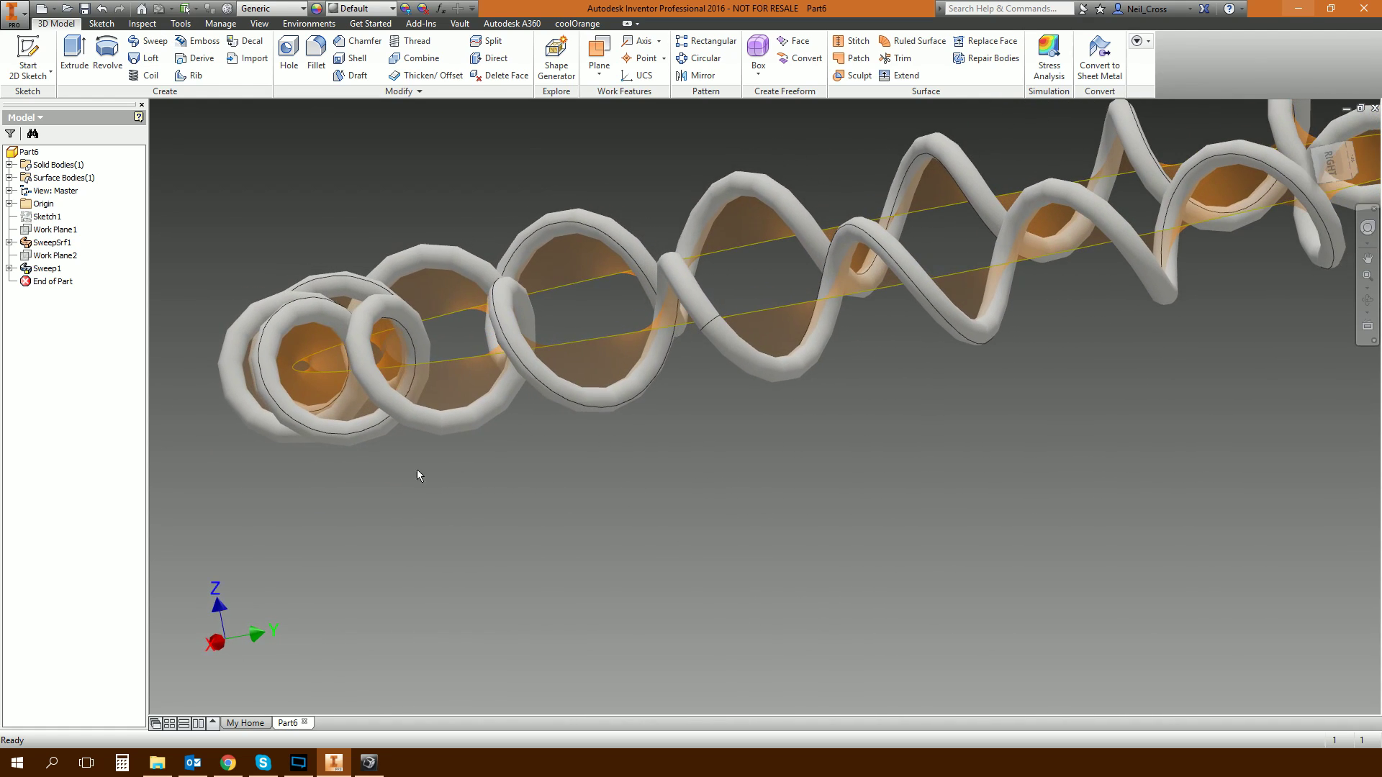
right_click(52, 243)
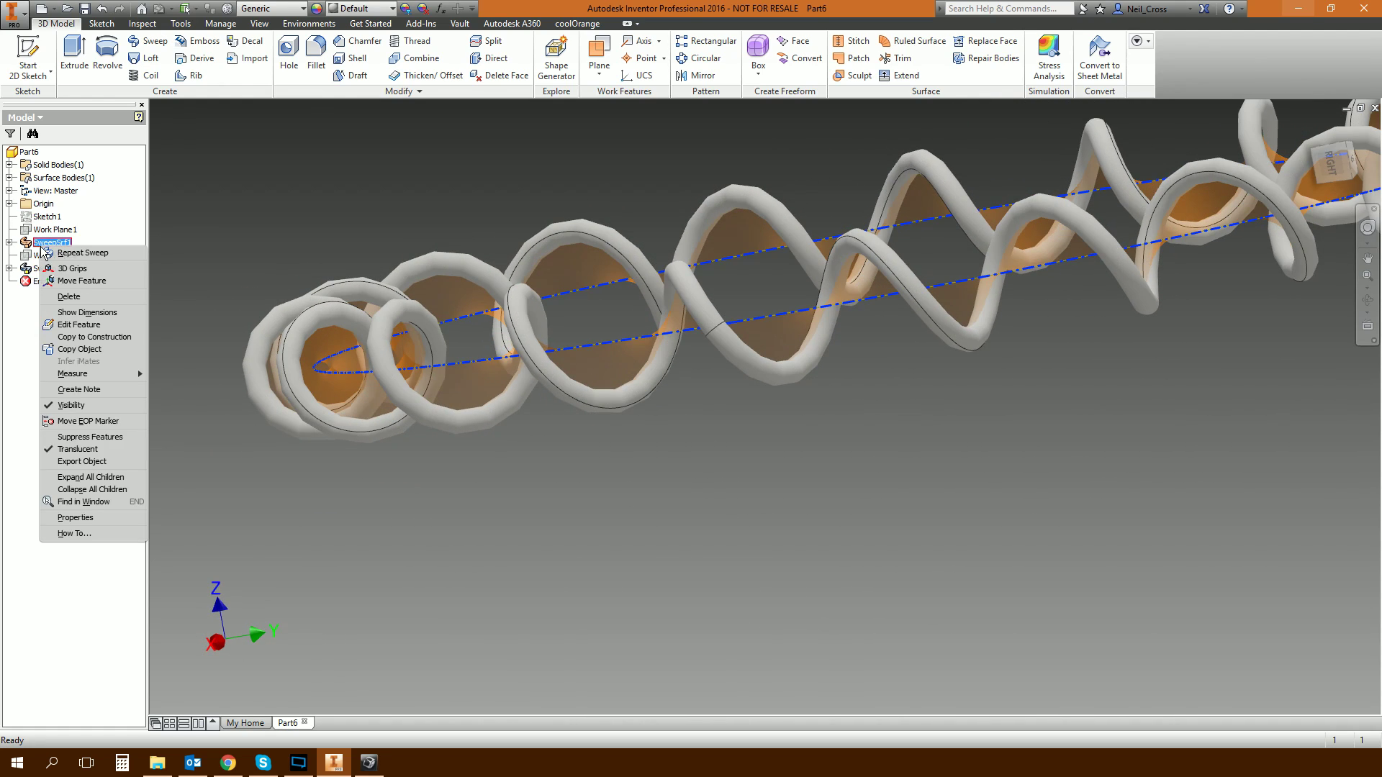
left_click(83, 407)
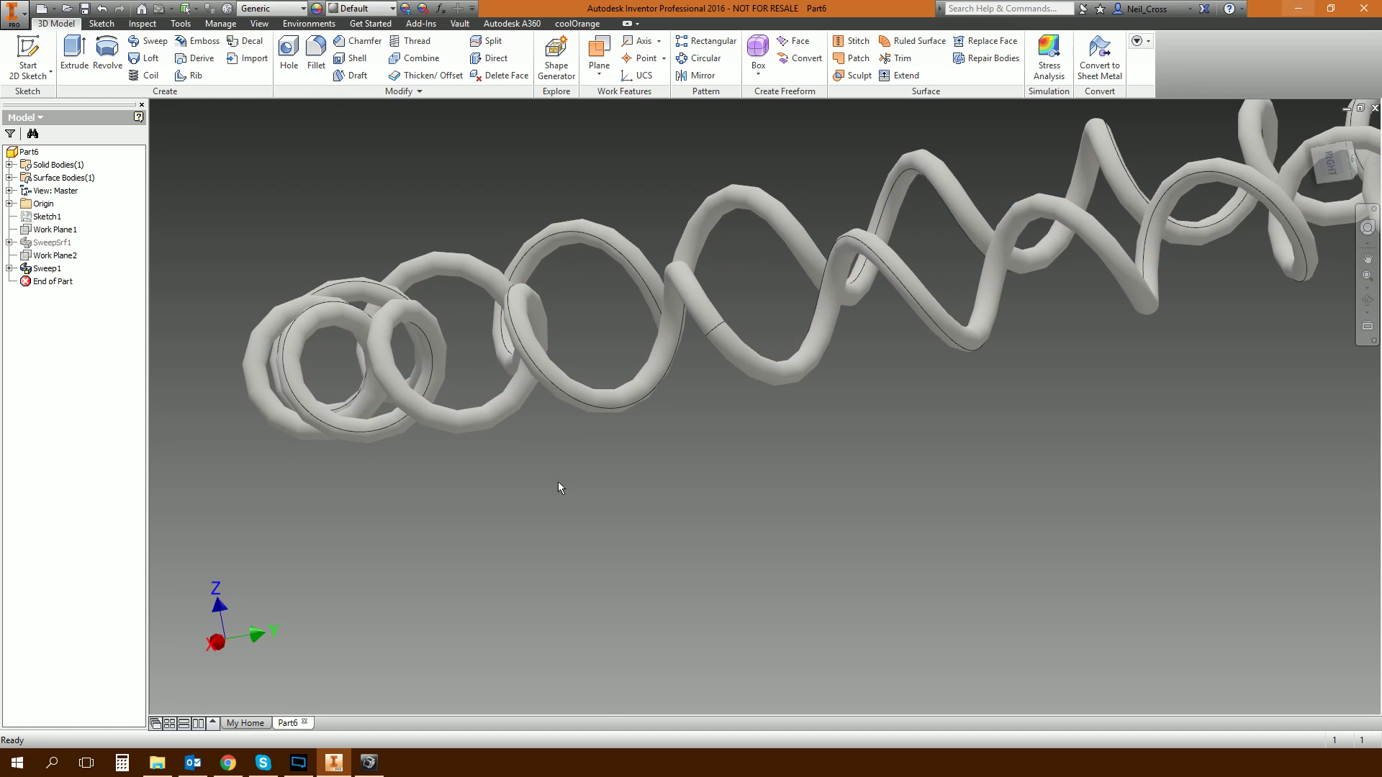
Compare the solid coil with the Celtic rope circle image in Chrome and return to Inventor.
middle_click_drag(559, 481, 620, 502, "shift")
scroll(748, 525, "up", 2)
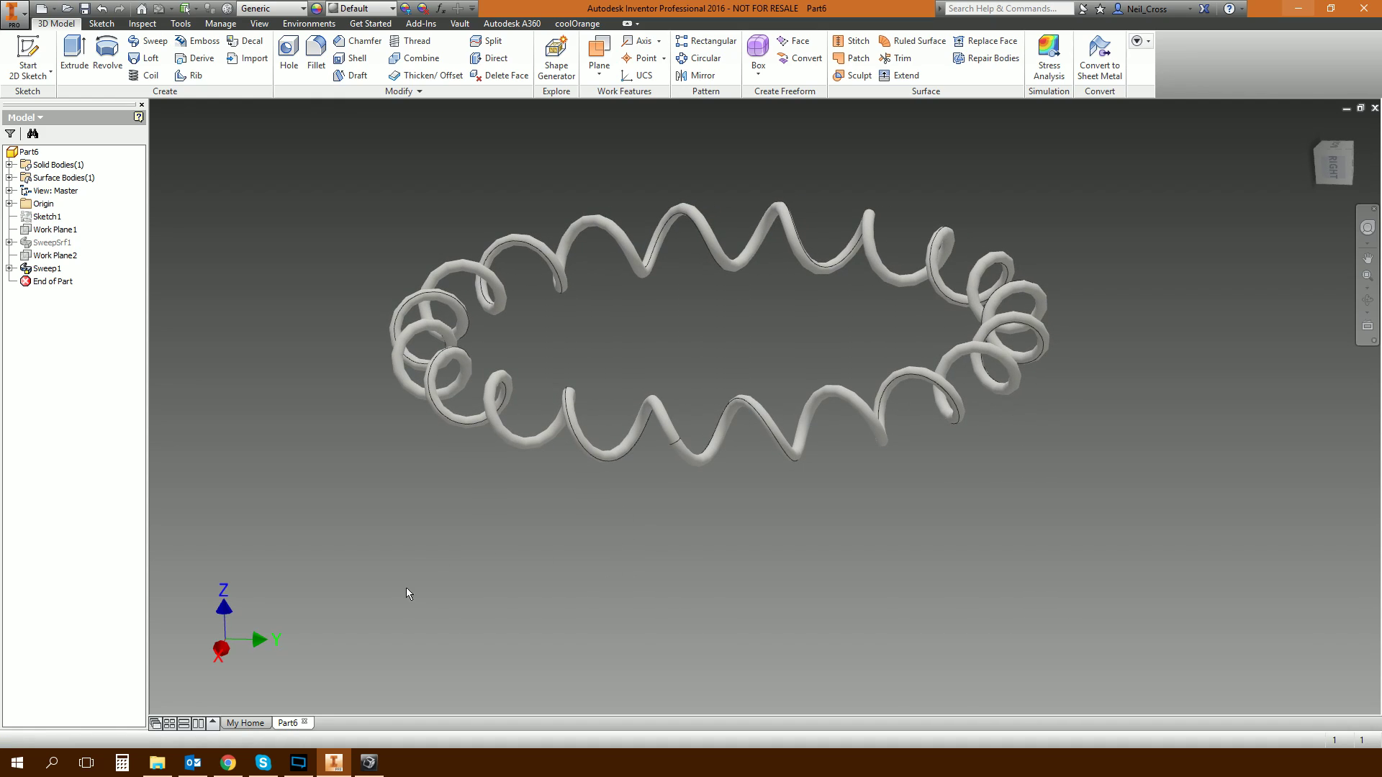
left_click(229, 763)
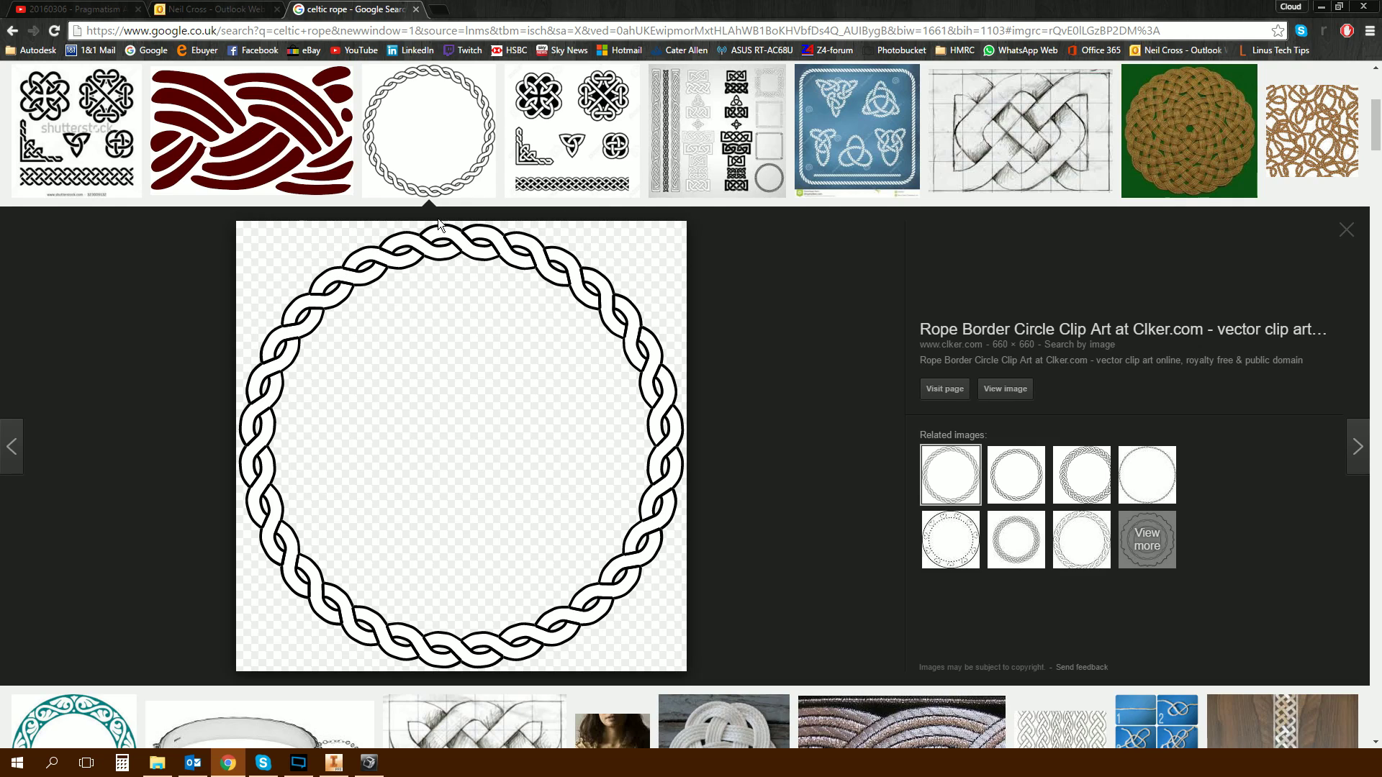
left_click(1323, 7)
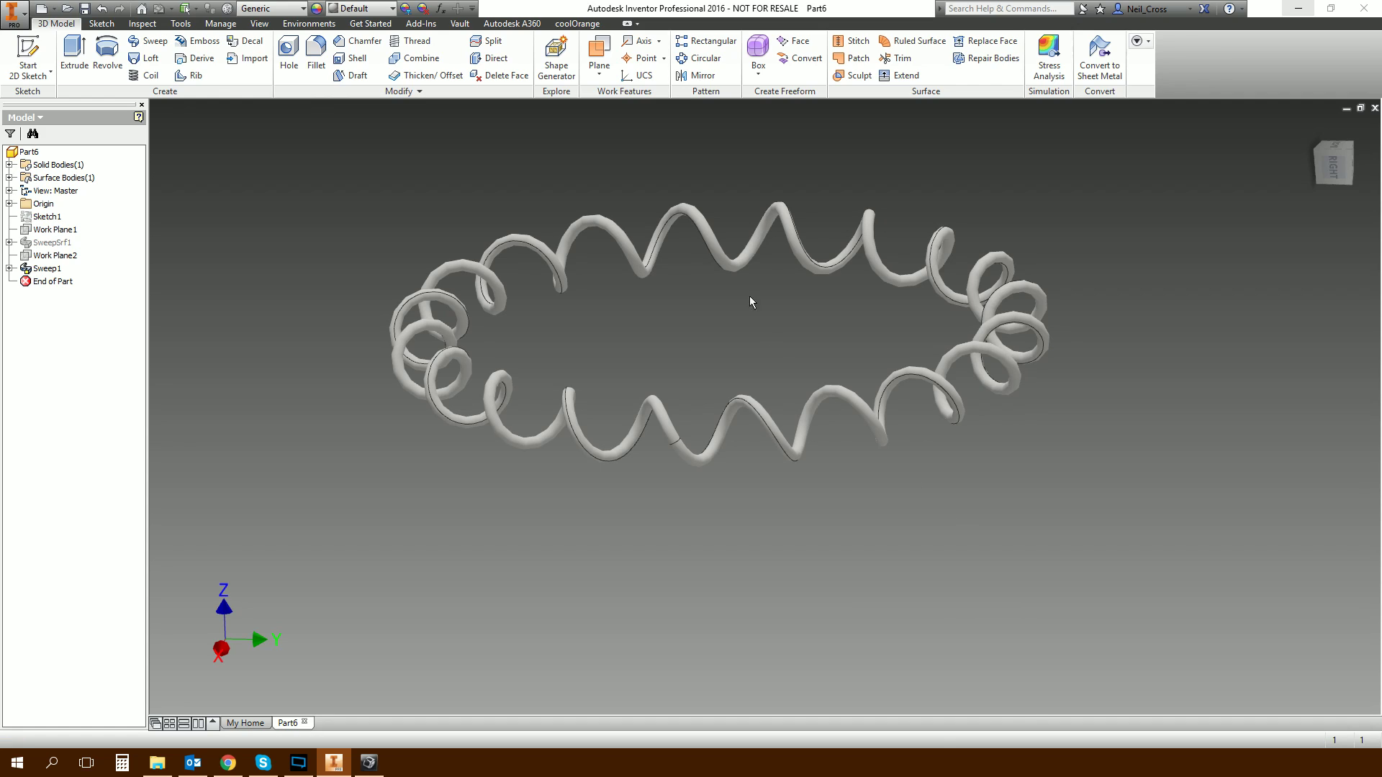
Circularly pattern the swept coil about the origin Z axis with 2 occurrences over 45 degrees.
left_click(699, 58)
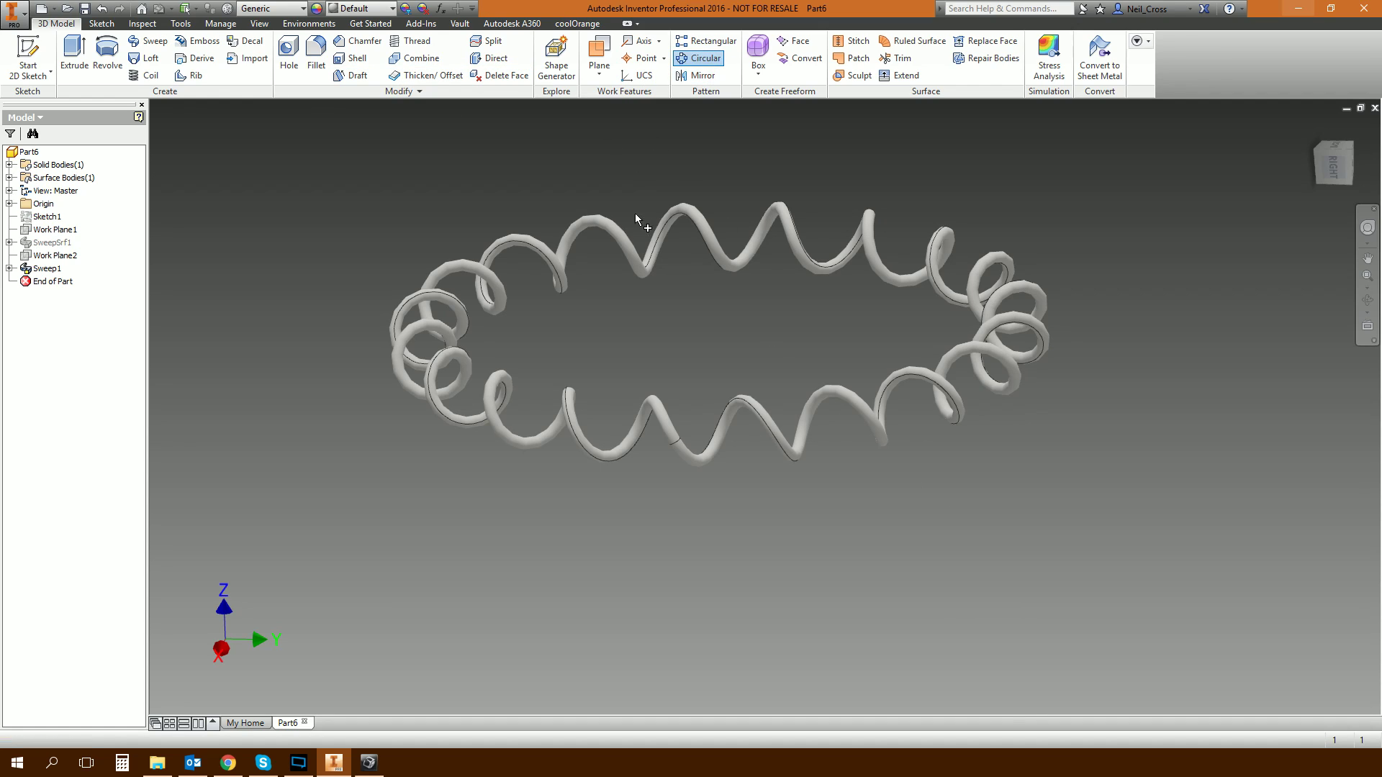
left_click(623, 245)
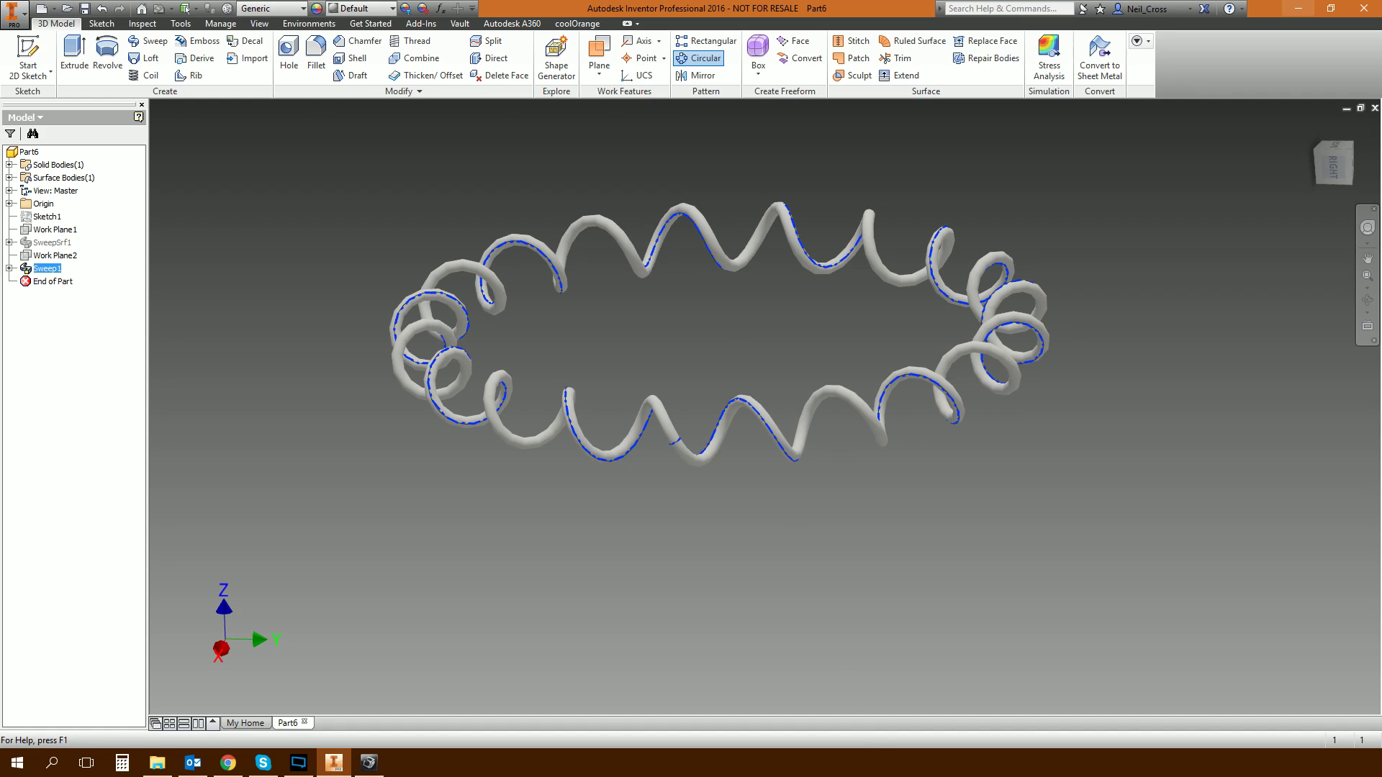
left_click_drag(388, 378, 611, 183)
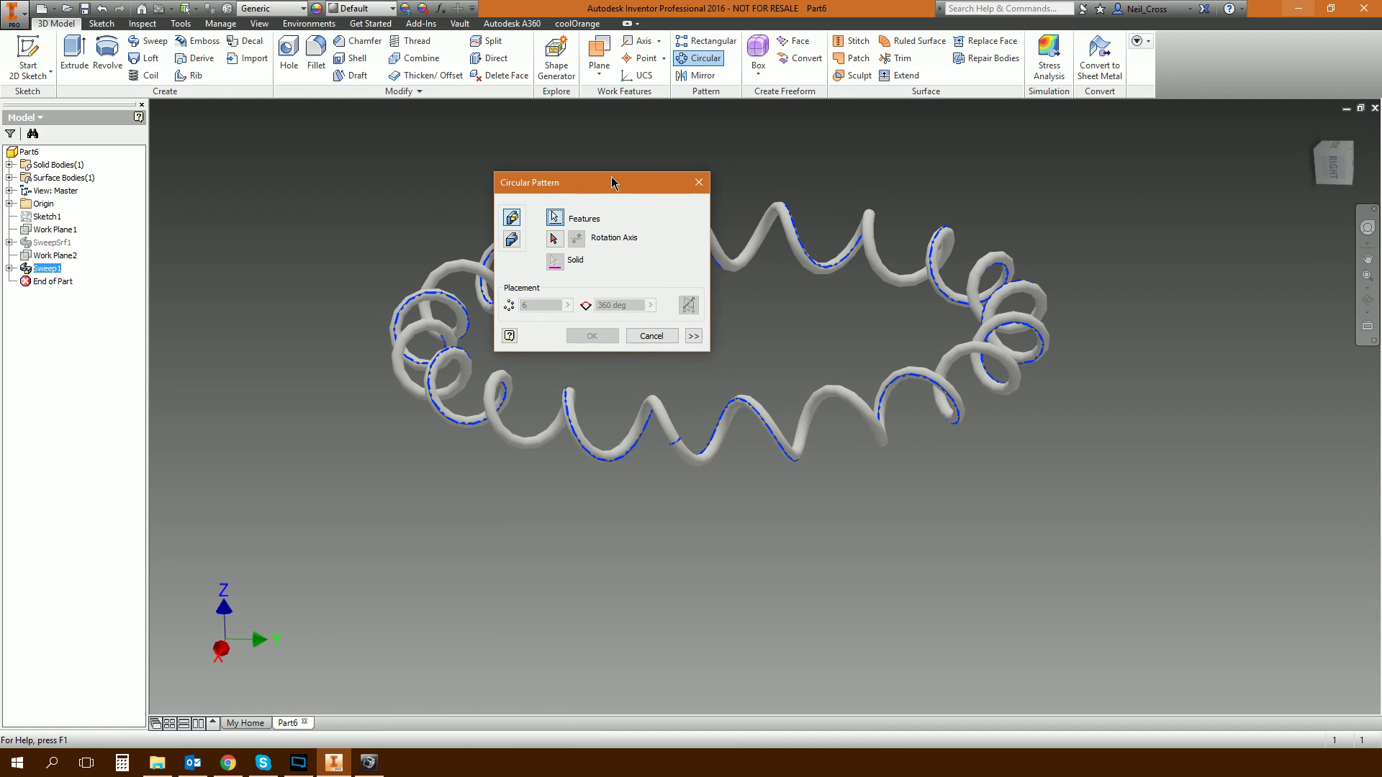
left_click(555, 240)
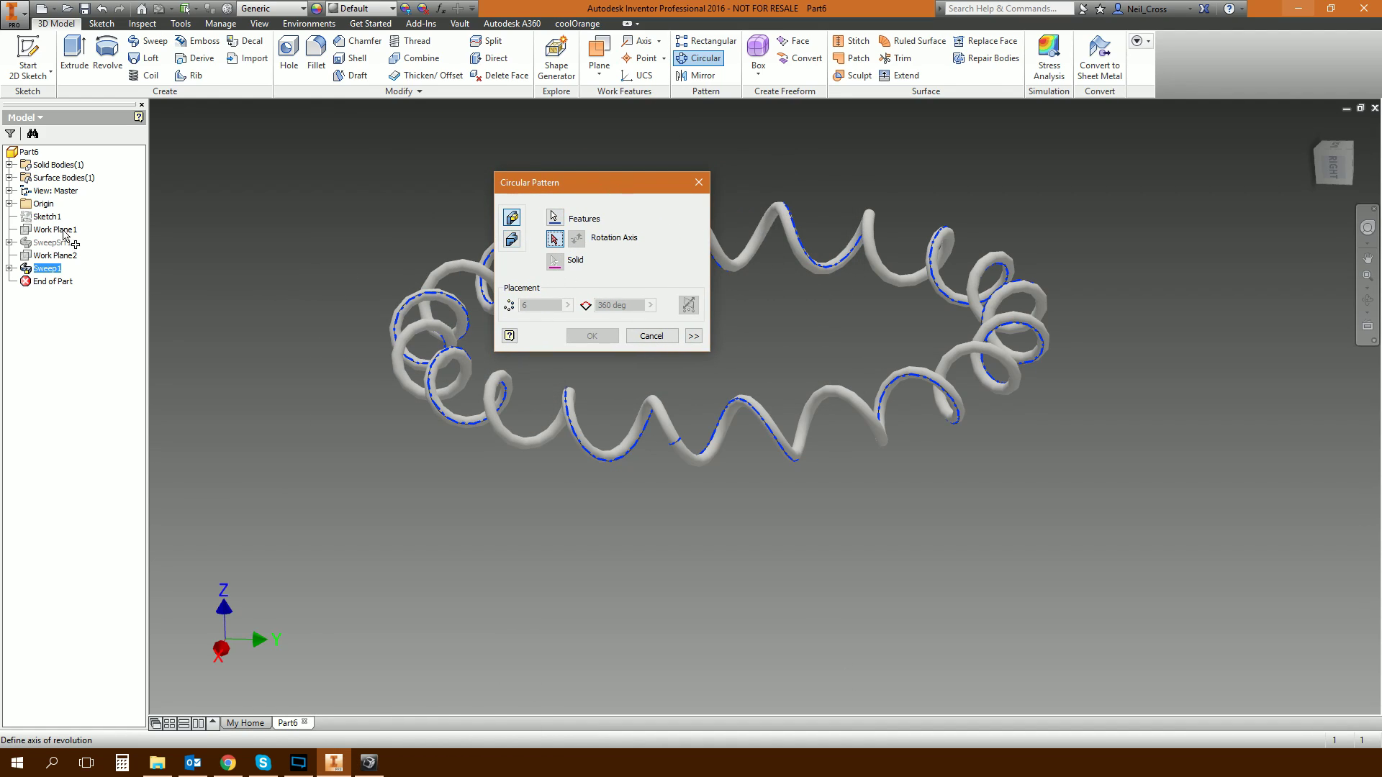
left_click(10, 204)
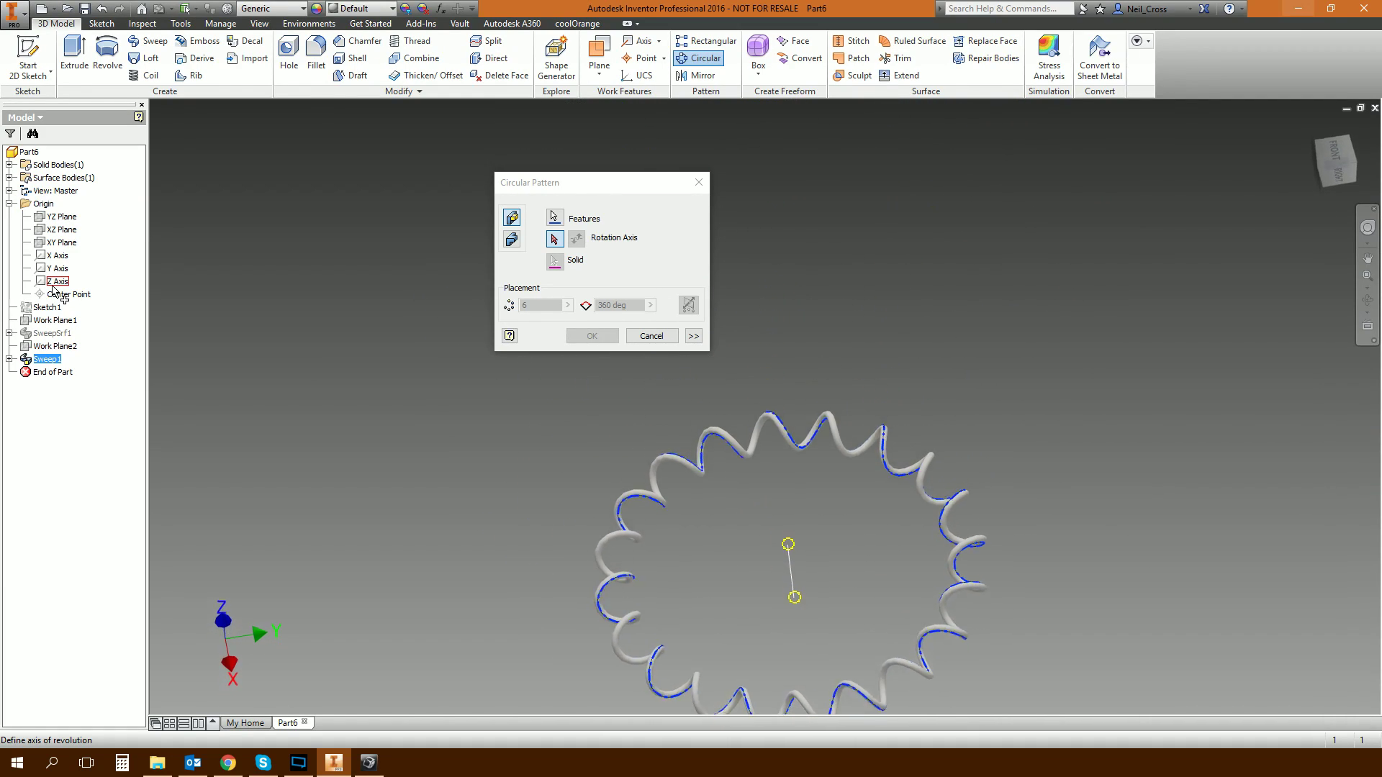
left_click(57, 280)
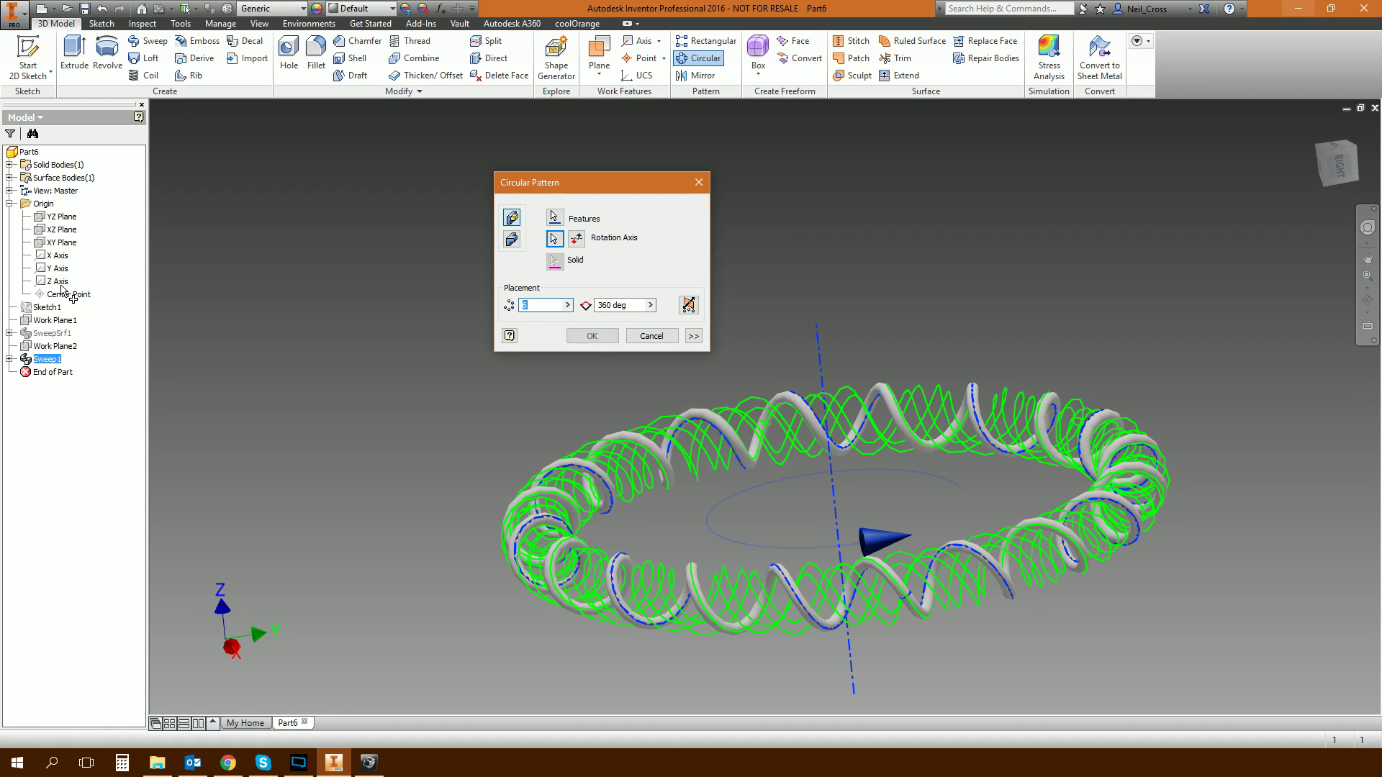
type("2")
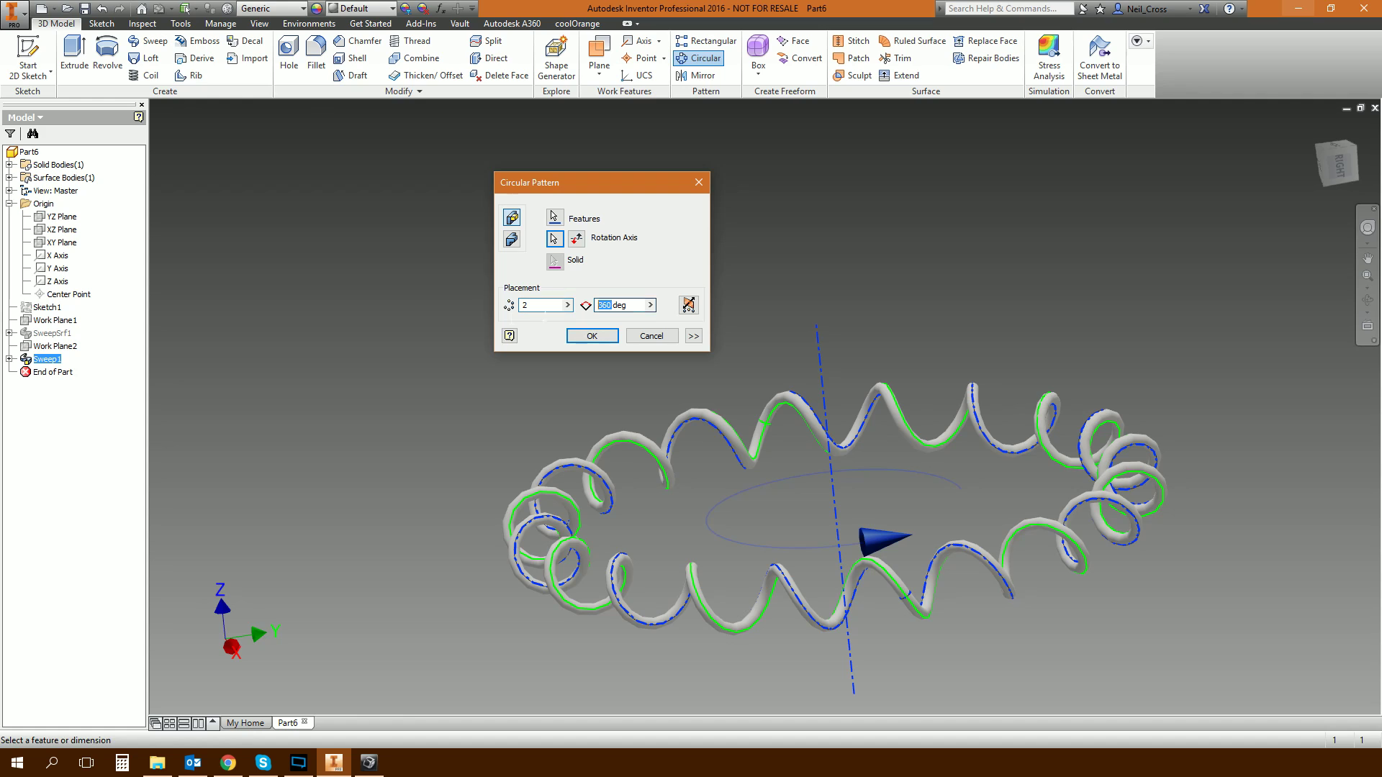
type("45")
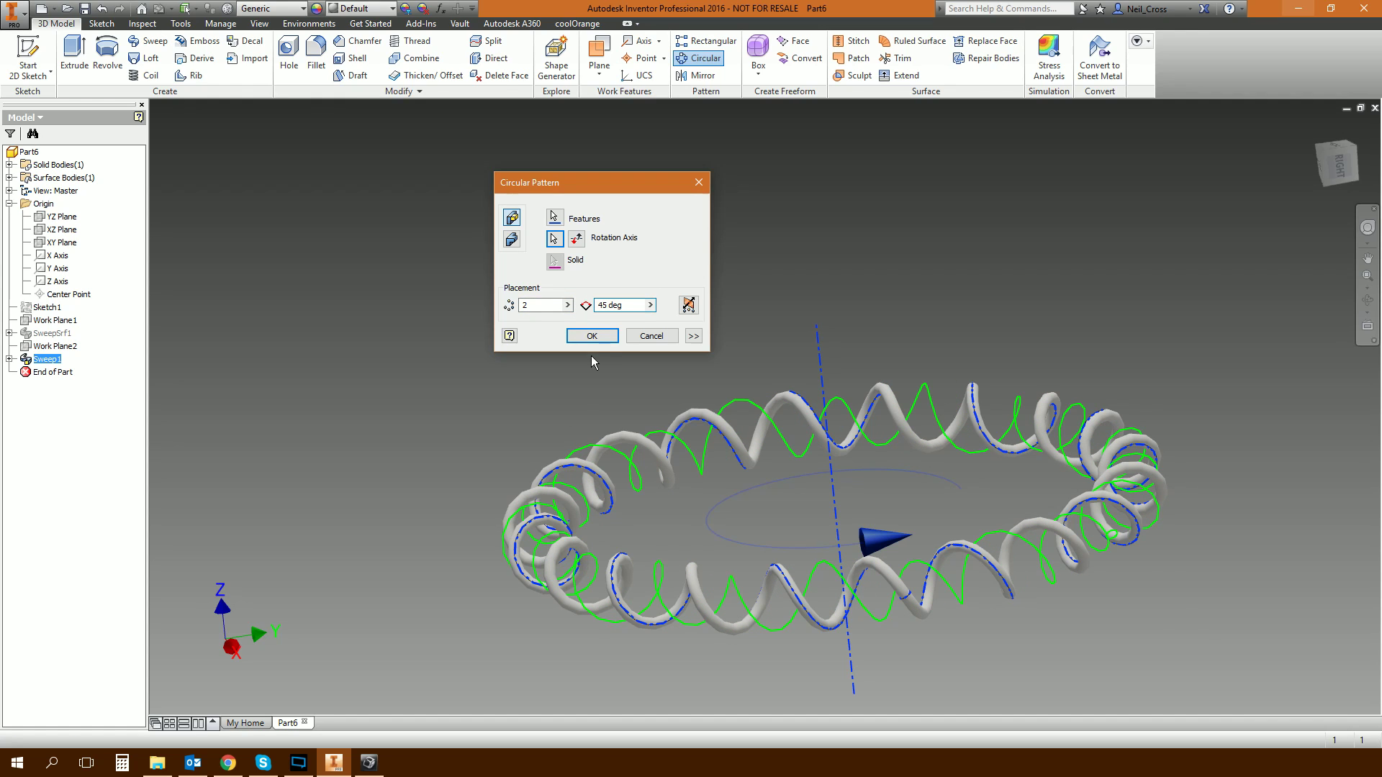
left_click(592, 337)
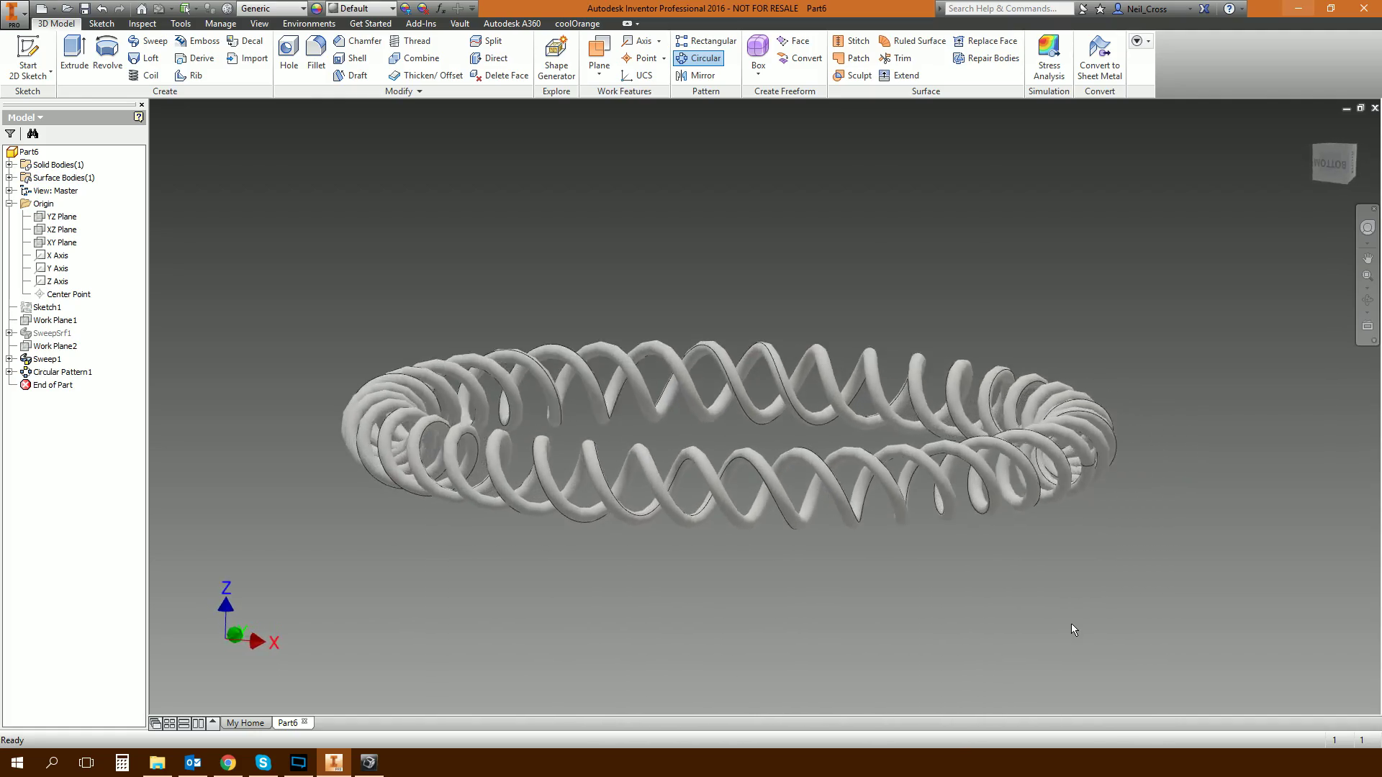
Switch the ring to a shaded visual style without model edges and turn on reflections and shadows.
middle_click_drag(1071, 624, 754, 373, "shift")
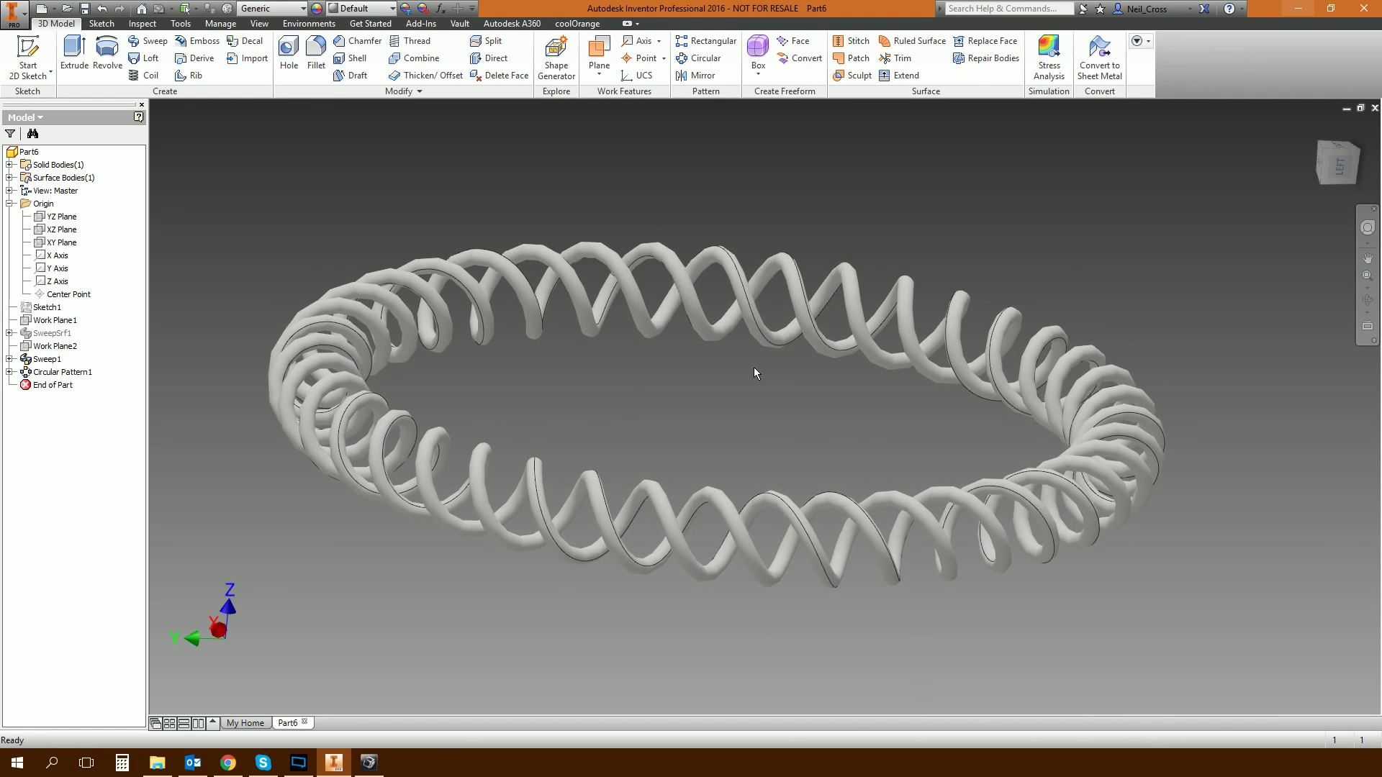
scroll(753, 373, "down", 2)
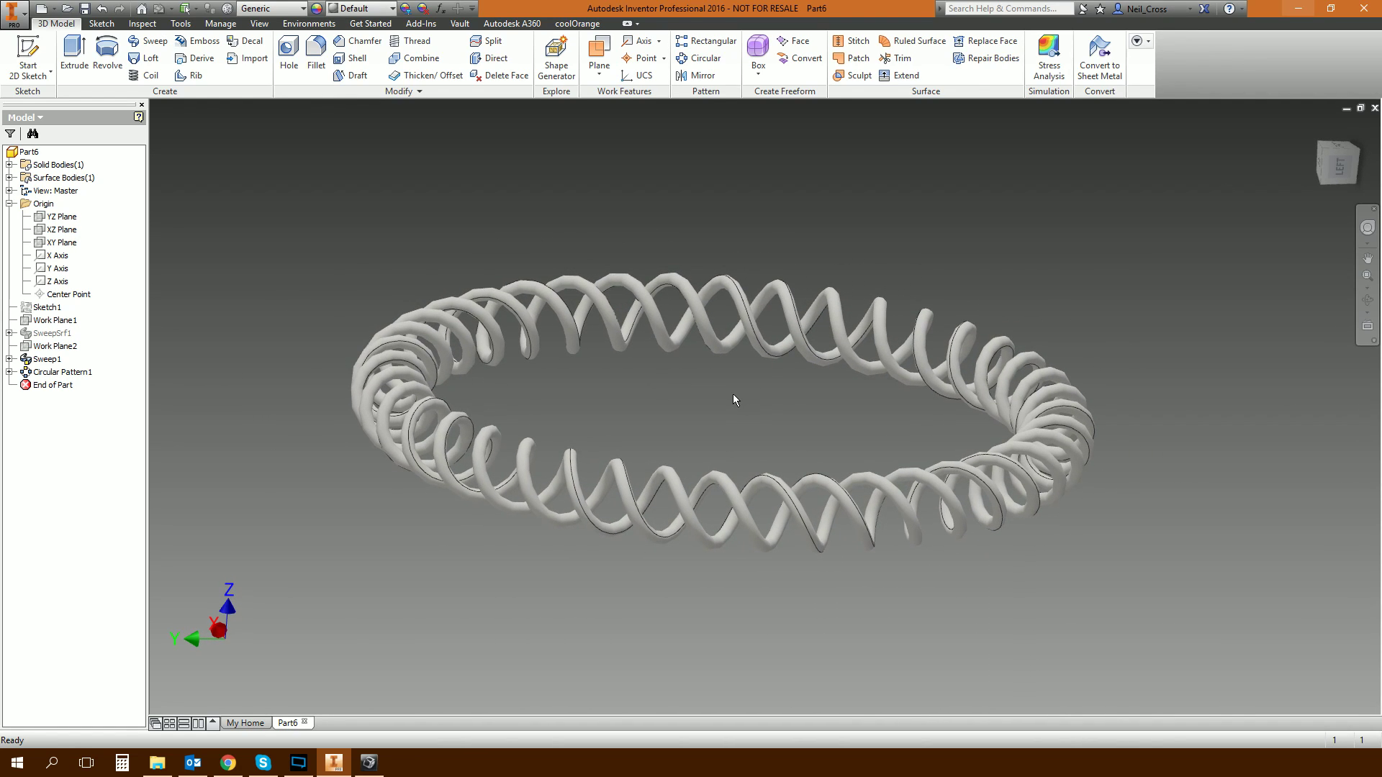
middle_click_drag(723, 433, 722, 431, "shift")
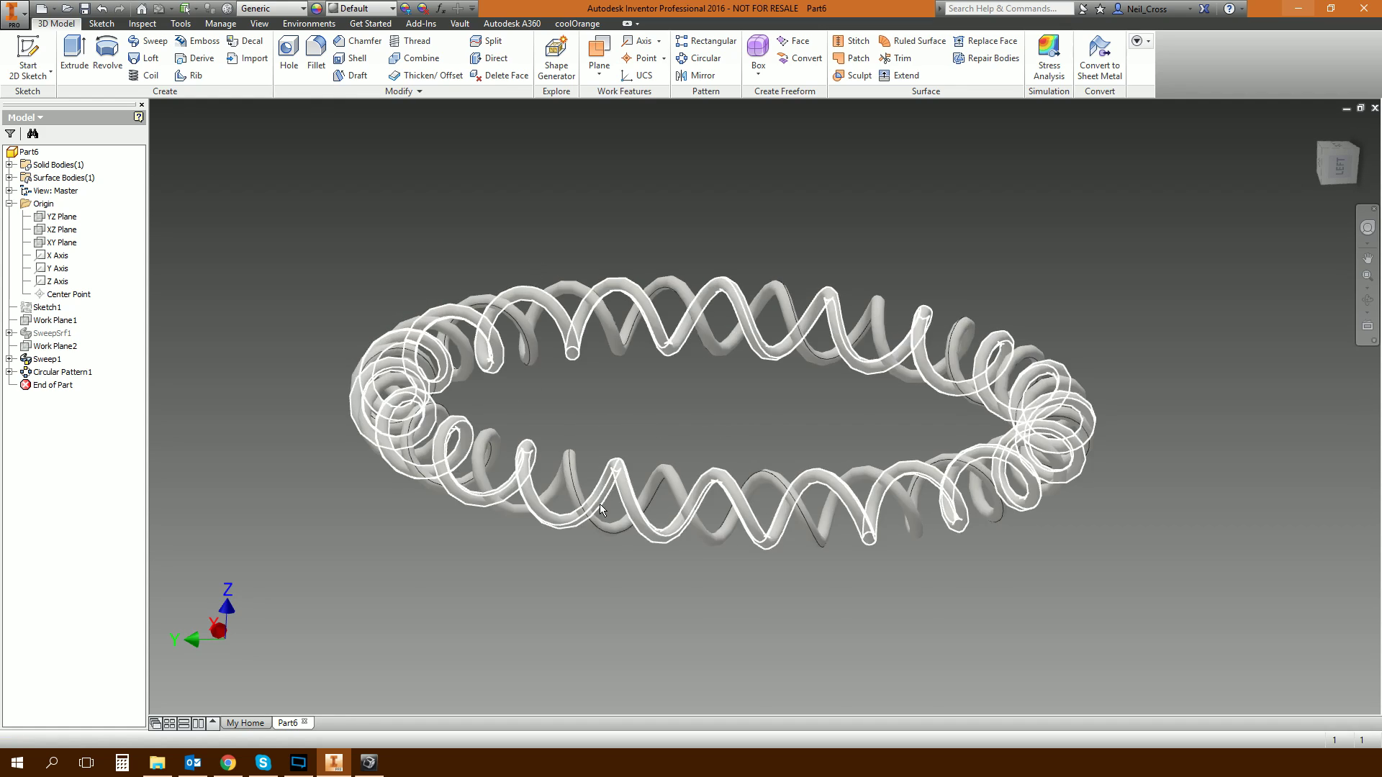
scroll(729, 413, "down", 1)
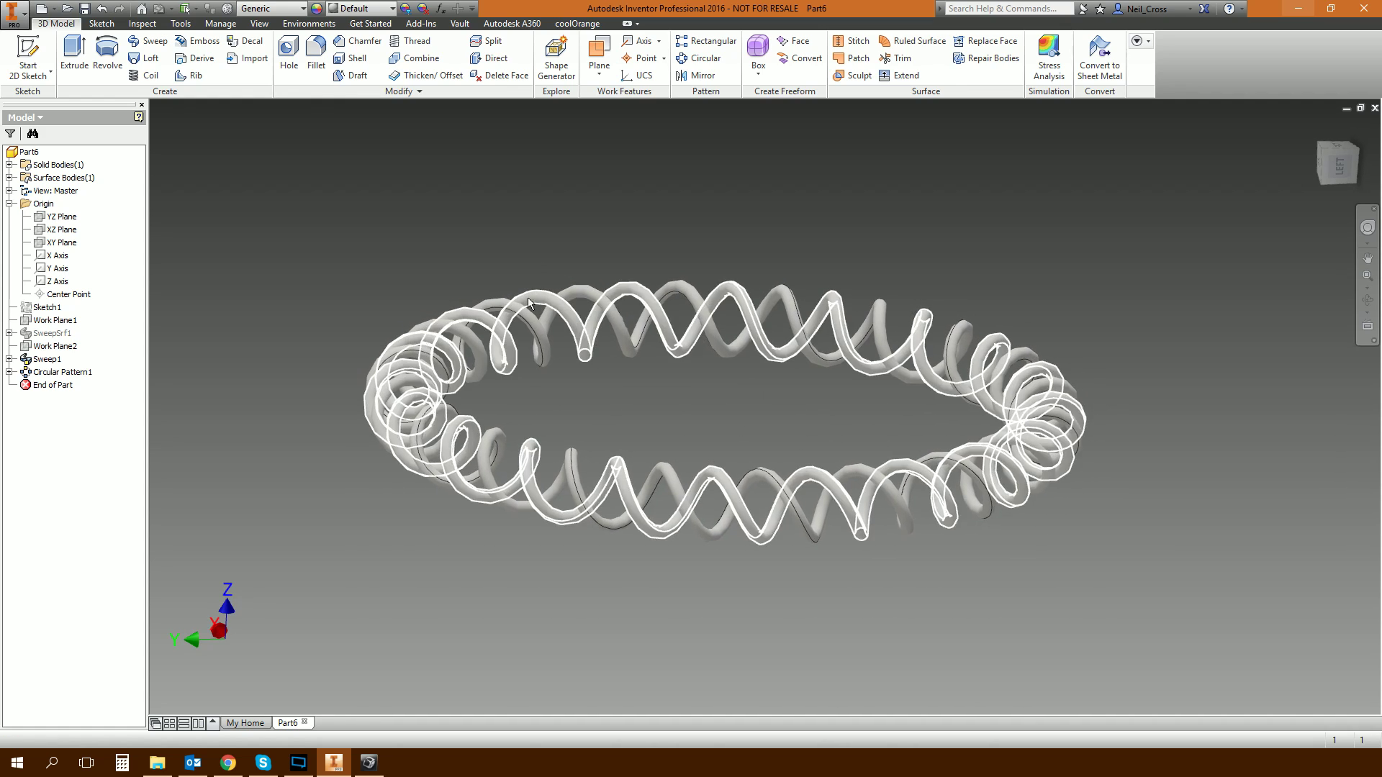
key("F5")
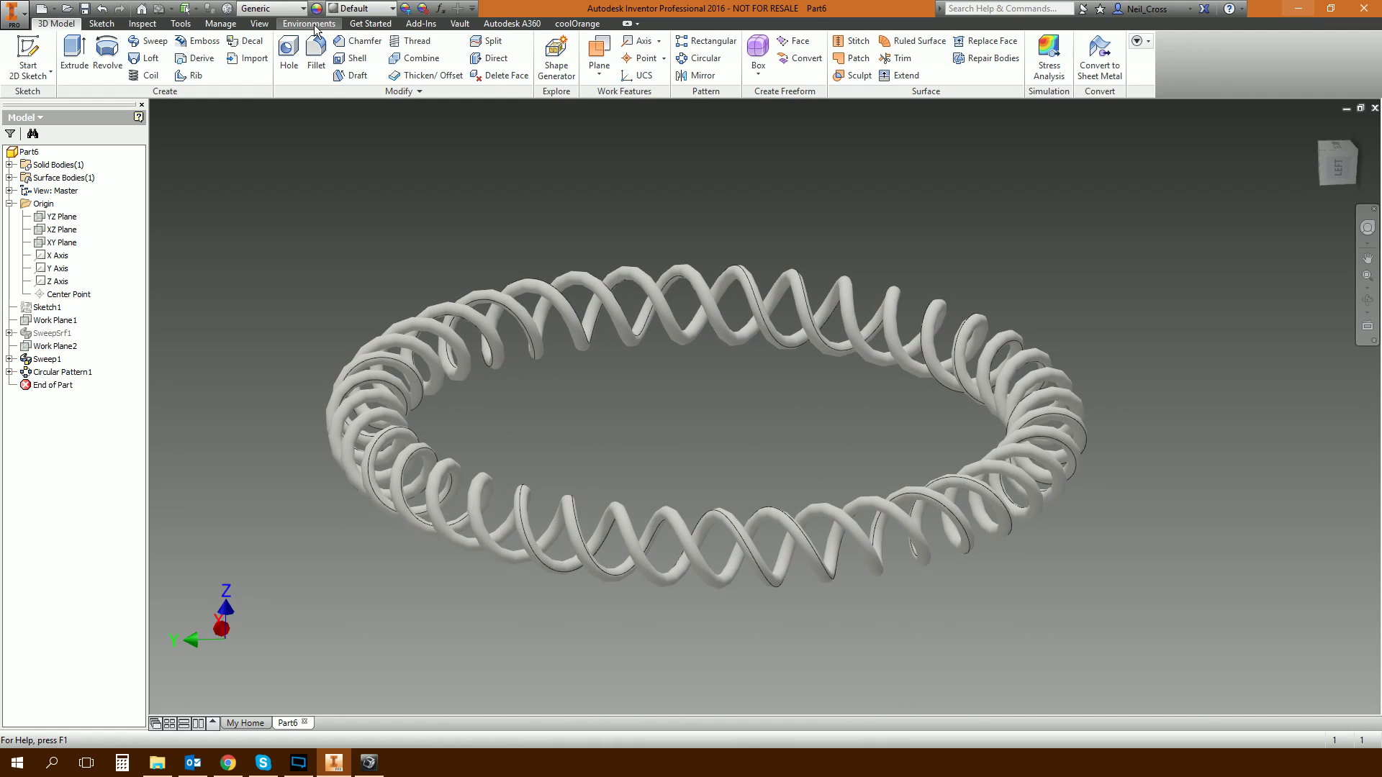
left_click(259, 23)
left_click(164, 61)
left_click(195, 99)
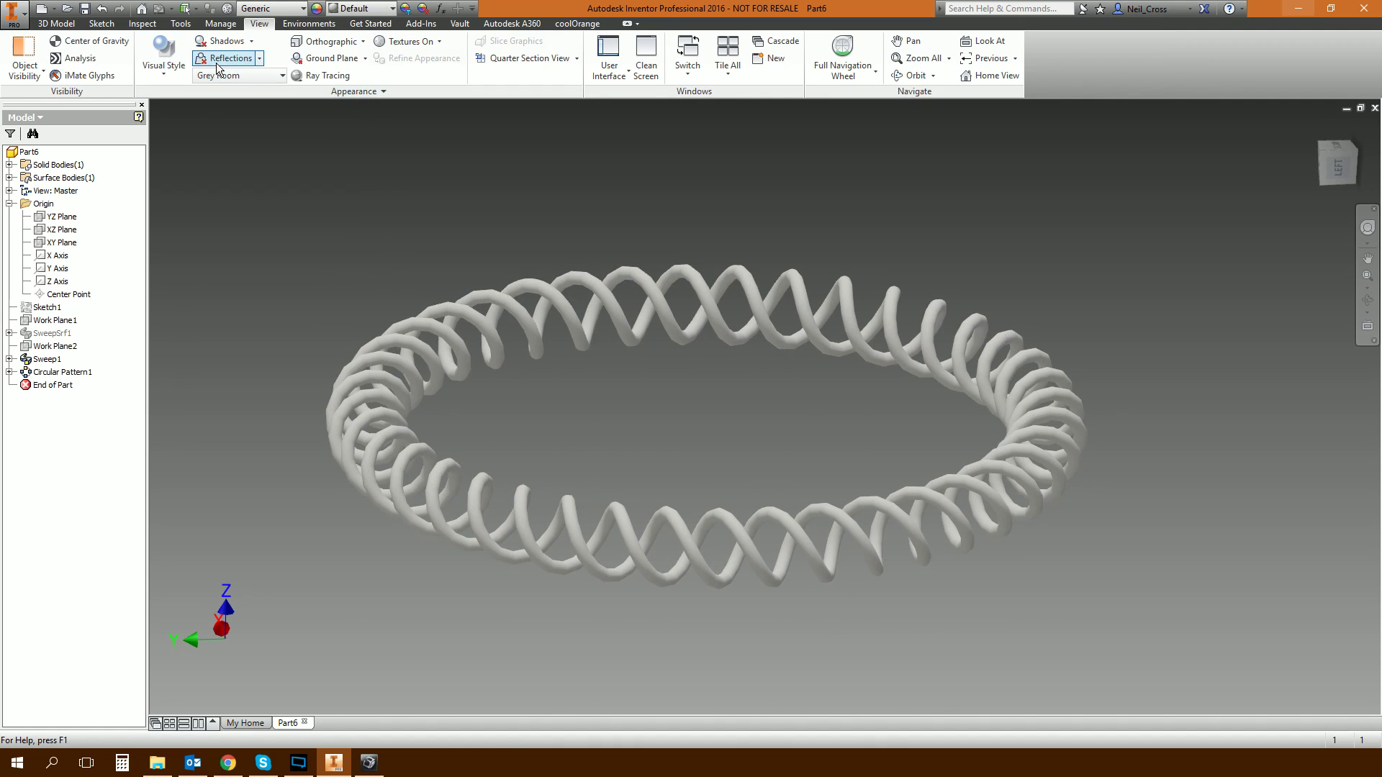
left_click(222, 41)
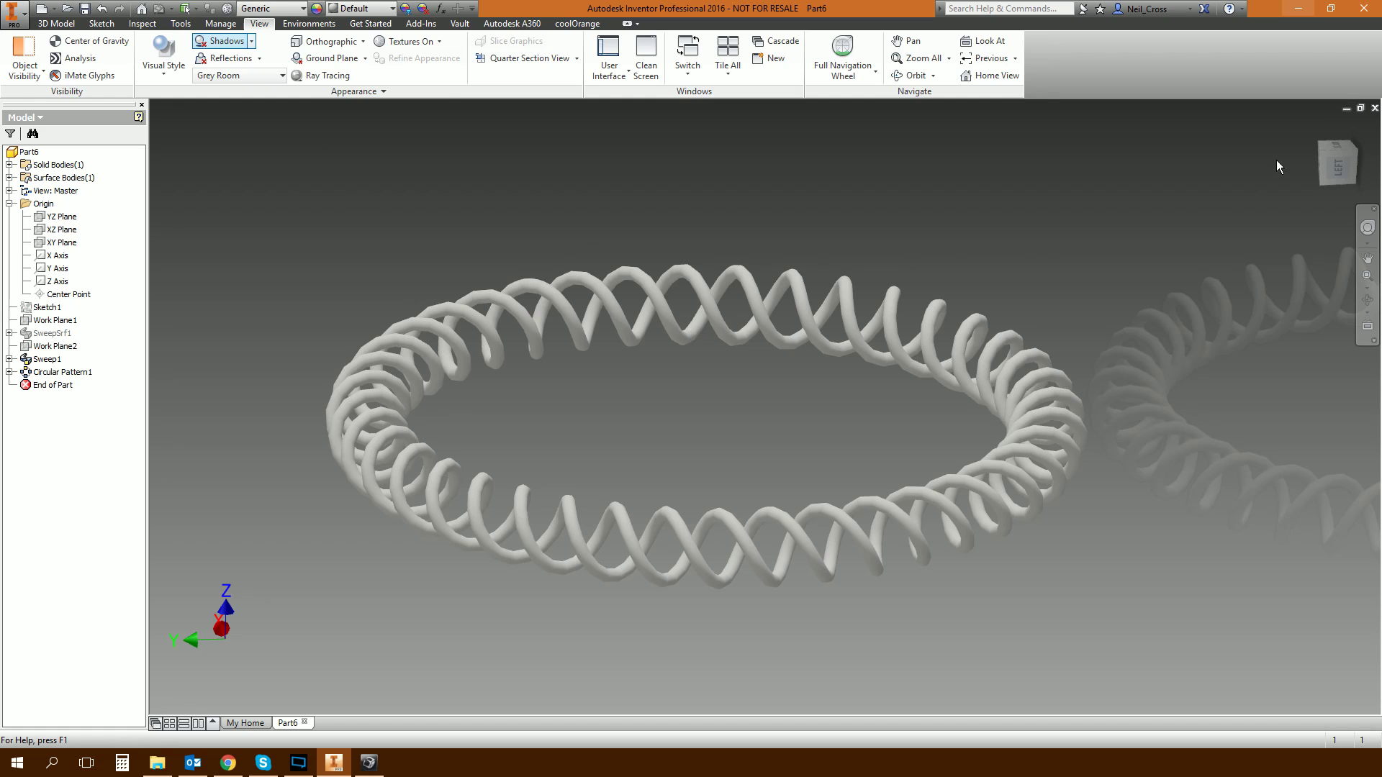
Orient the ring to its Left view and set that current view as Front.
left_click(1338, 167)
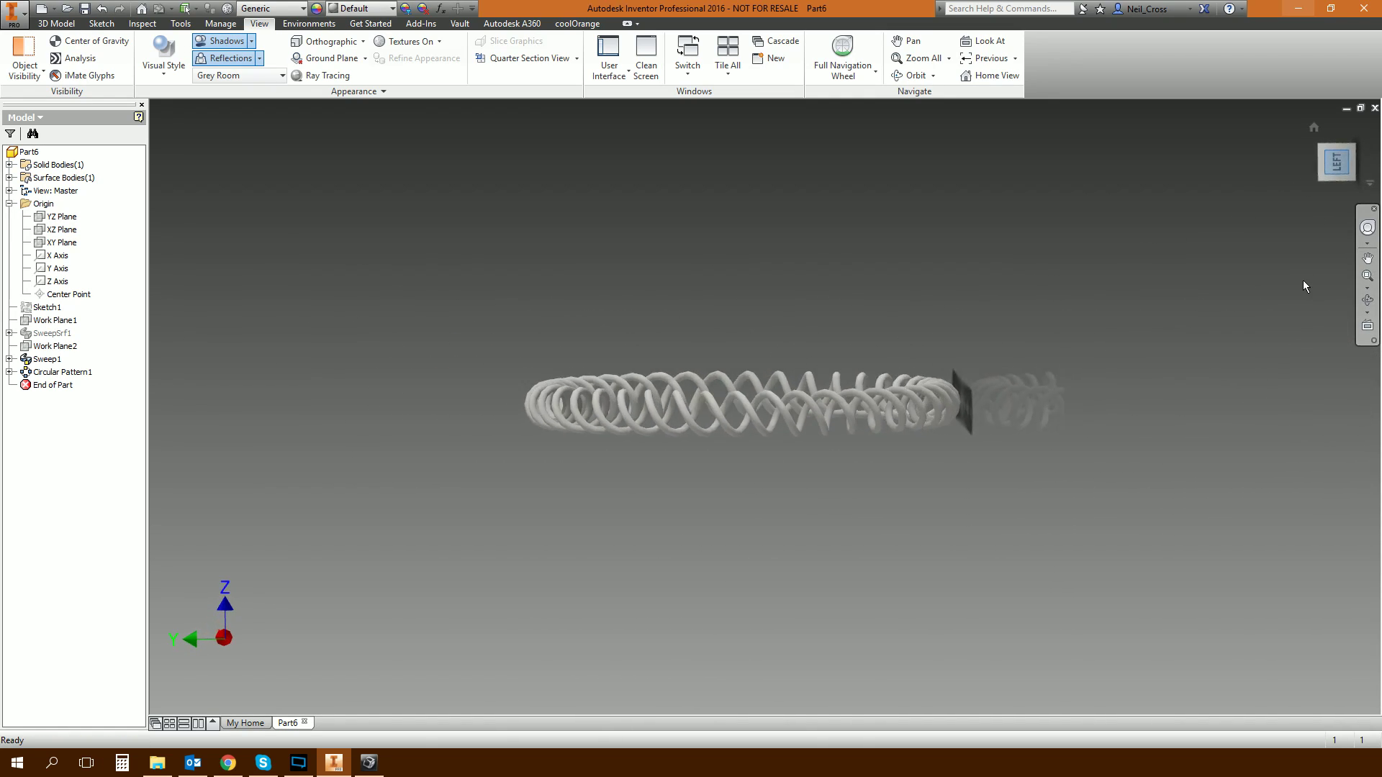
right_click(1324, 163)
mouse_move(1324, 276)
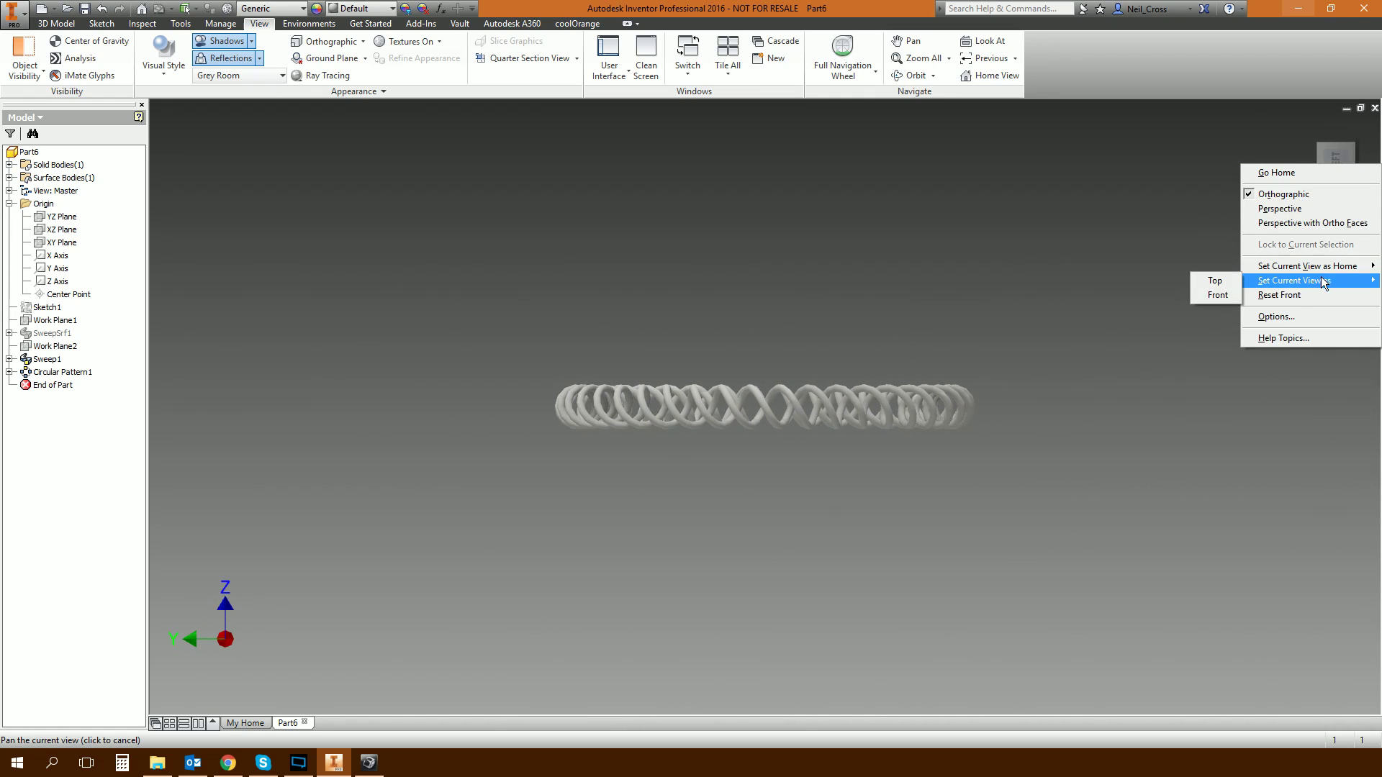
left_click(1203, 296)
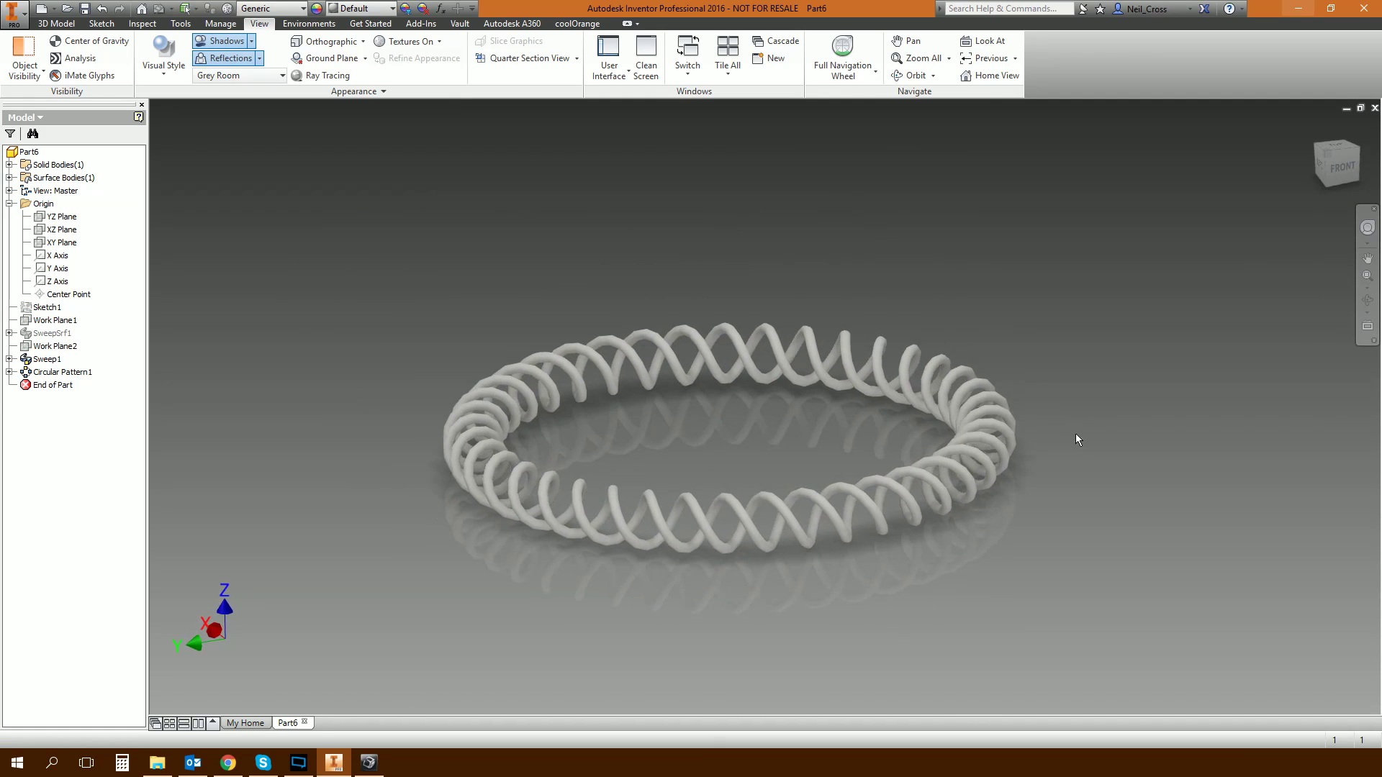
Display the ring in Perspective projection and turn off its reflections.
left_click(362, 41)
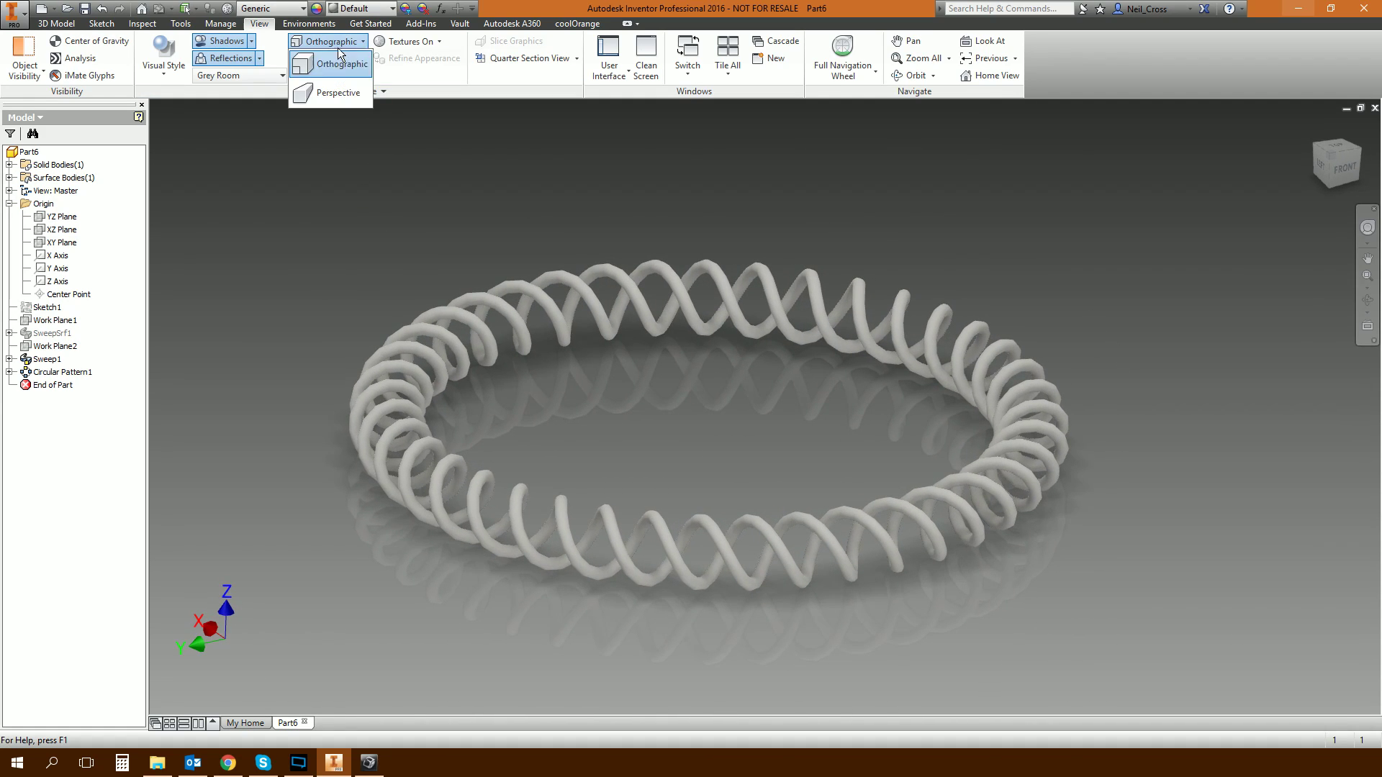
left_click(333, 98)
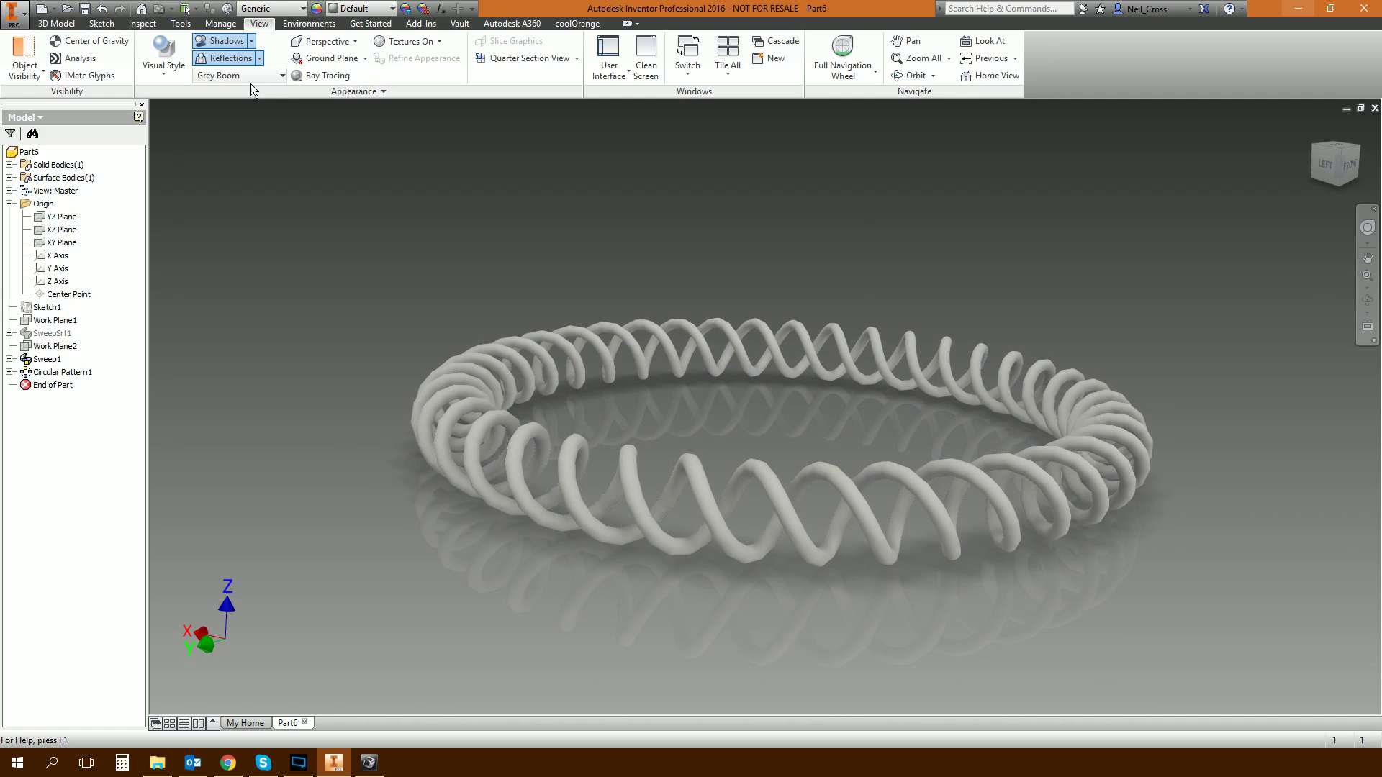
left_click(227, 58)
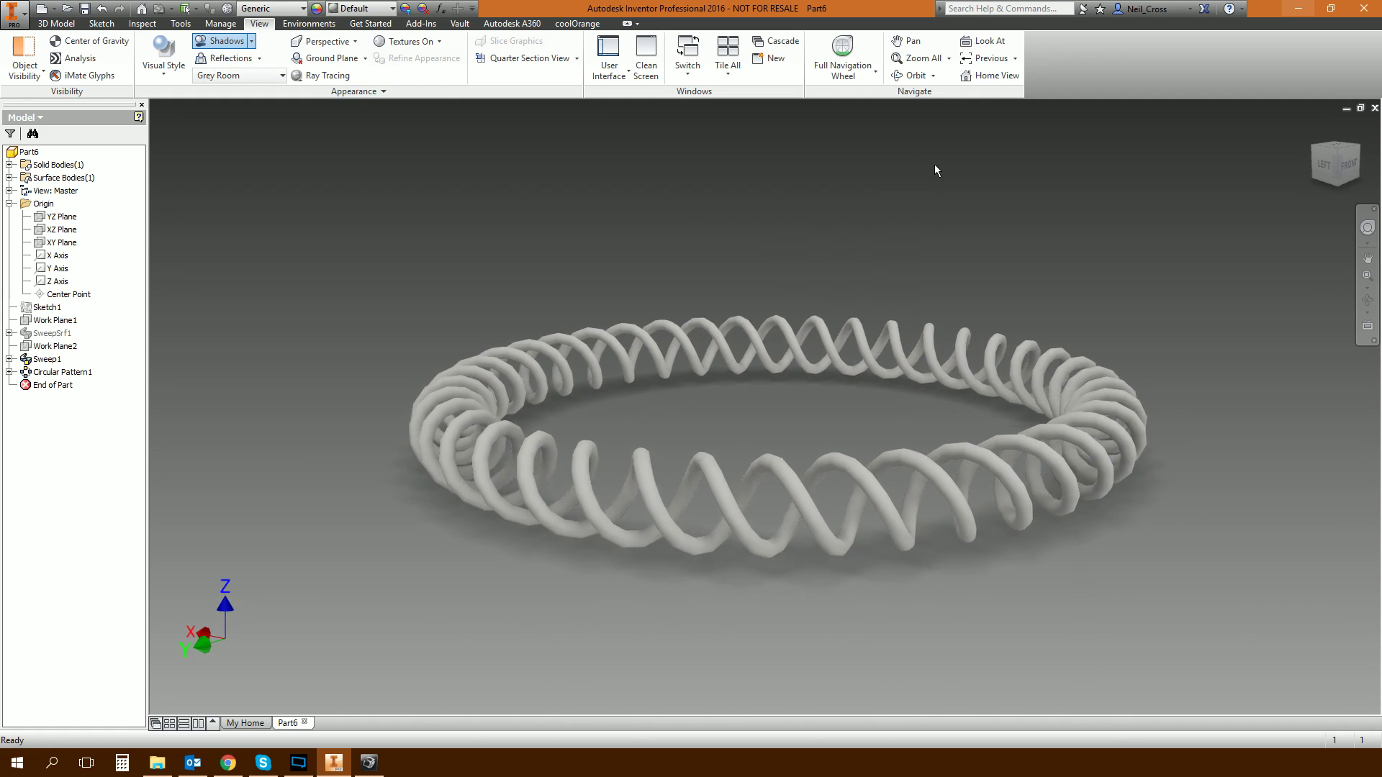